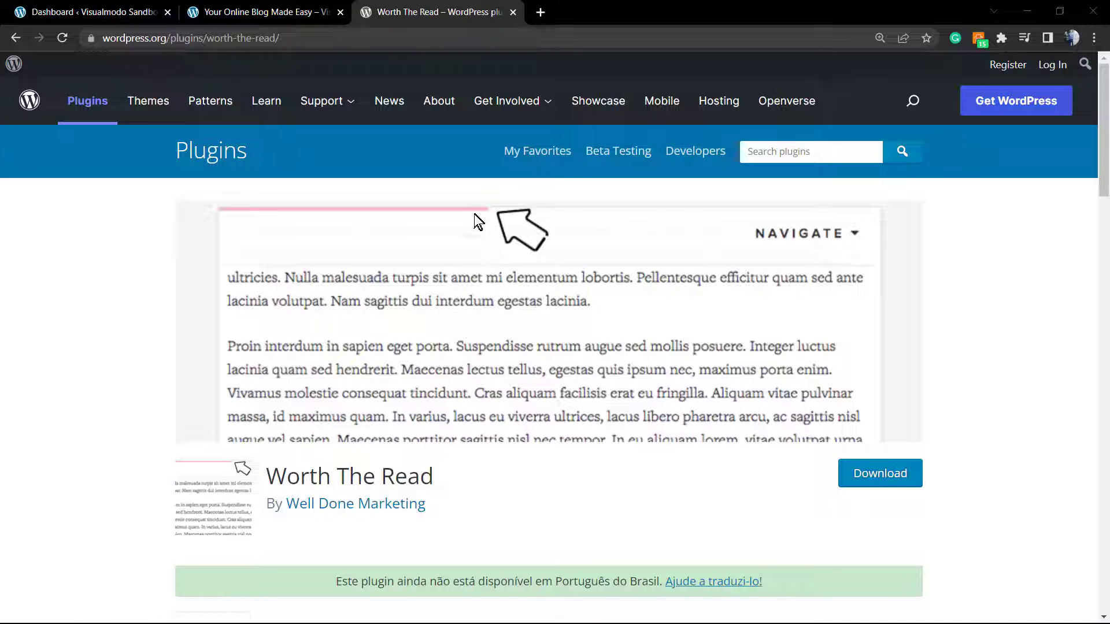
- Switch to the 'Your Online Blog Made Easy' blog post tab
left_click(262, 10)
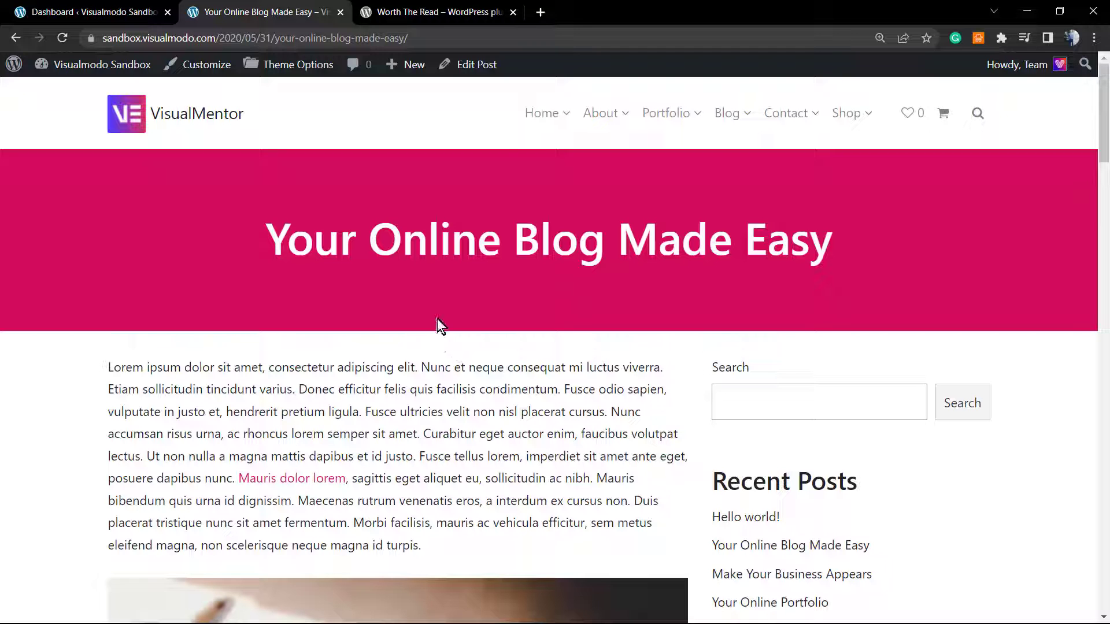
- Open the site's Add Plugins page from the admin dashboard
left_click(93, 11)
left_click(427, 12)
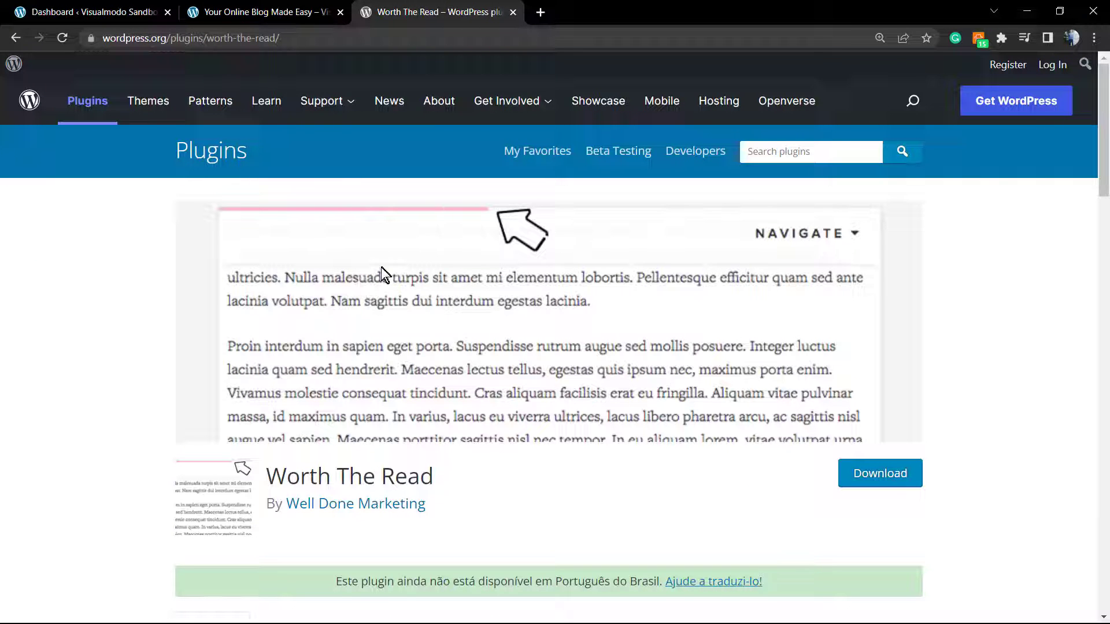
left_click(133, 12)
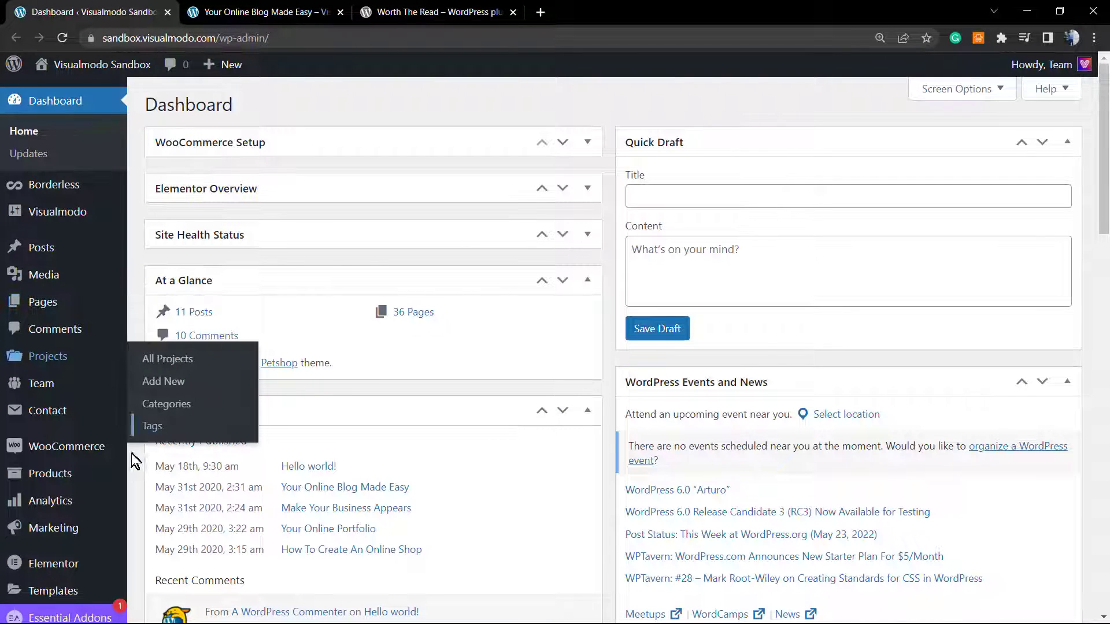
scroll(130, 465, "down", 2)
scroll(42, 539, "down", 1)
mouse_move(46, 491)
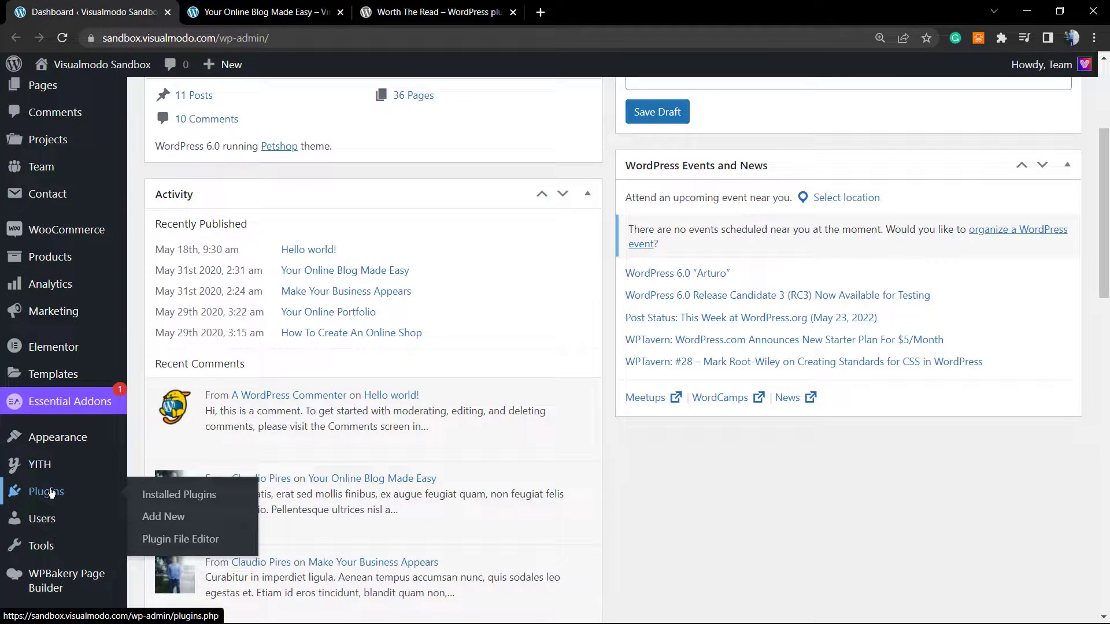
left_click(185, 518)
- Read through the Worth The Read description and features, then return to the blog post
left_click(314, 7)
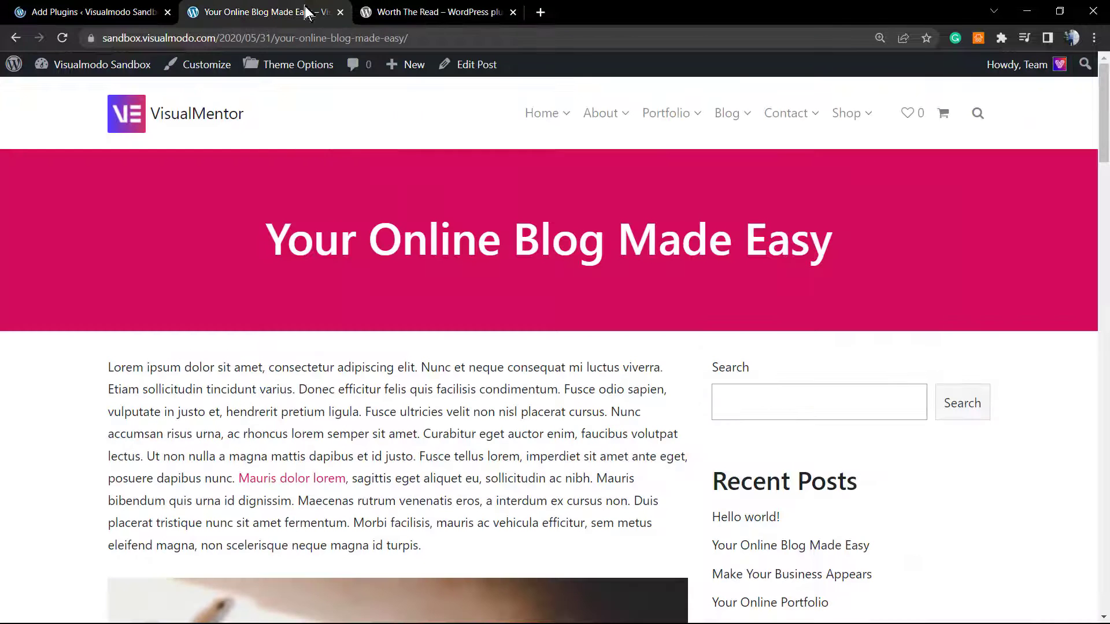
left_click(405, 12)
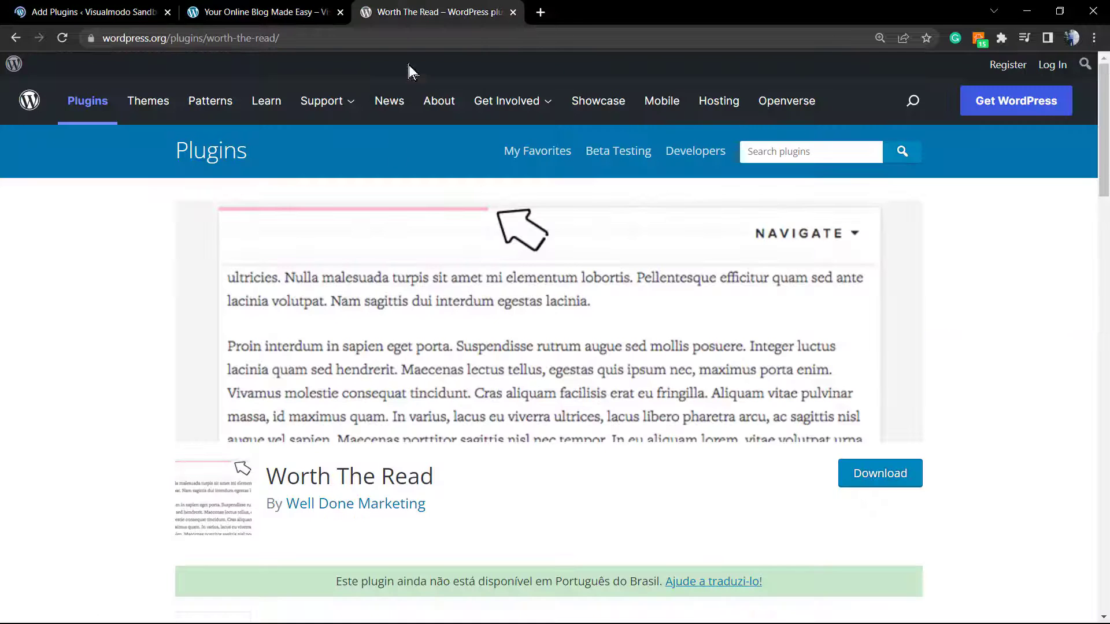
triple_click(358, 478)
key("ctrl+c")
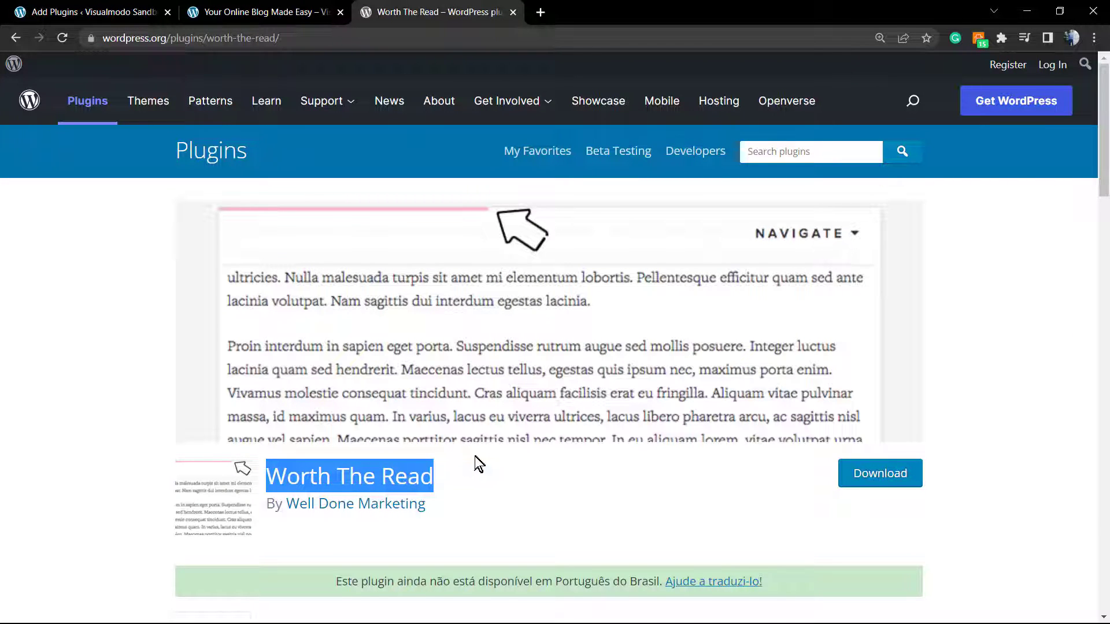
scroll(474, 461, "down", 3)
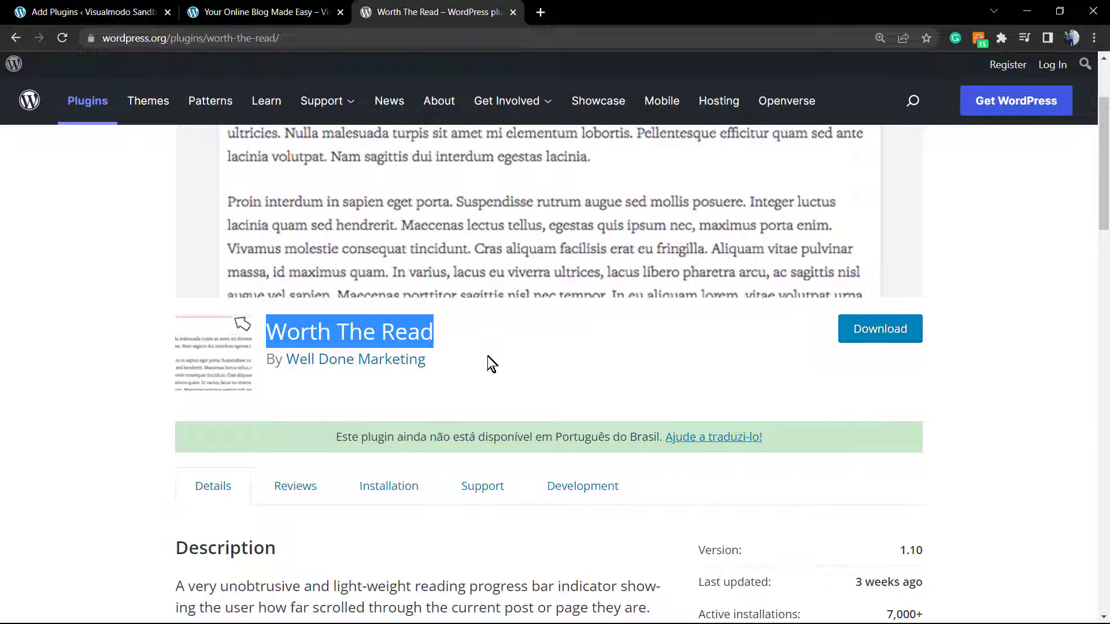
scroll(488, 356, "down", 6)
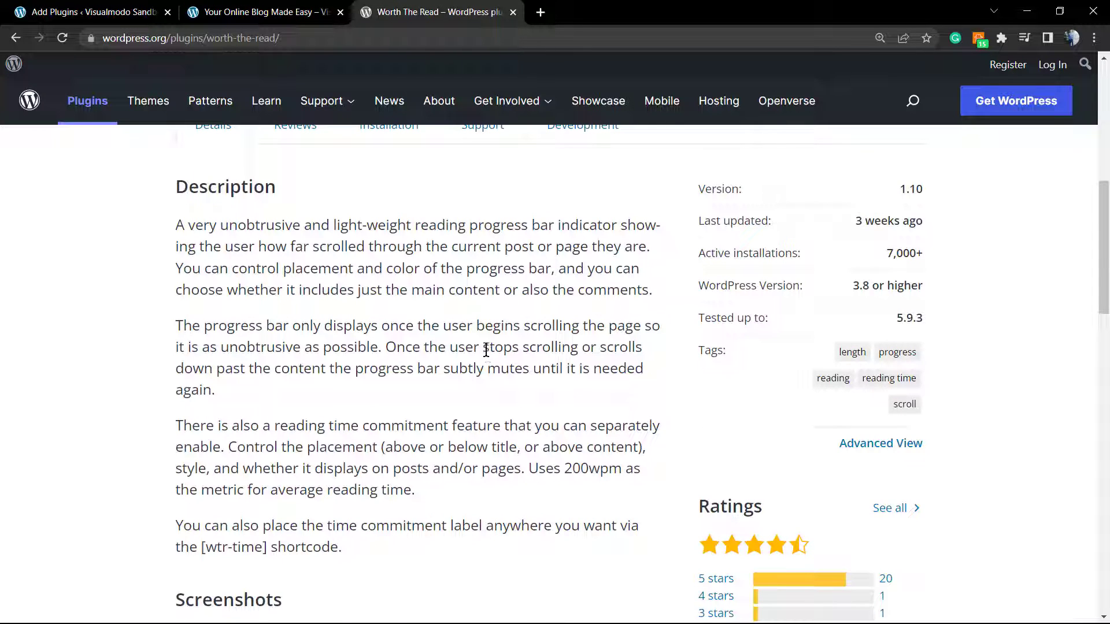
scroll(486, 351, "down", 5)
scroll(480, 381, "down", 12)
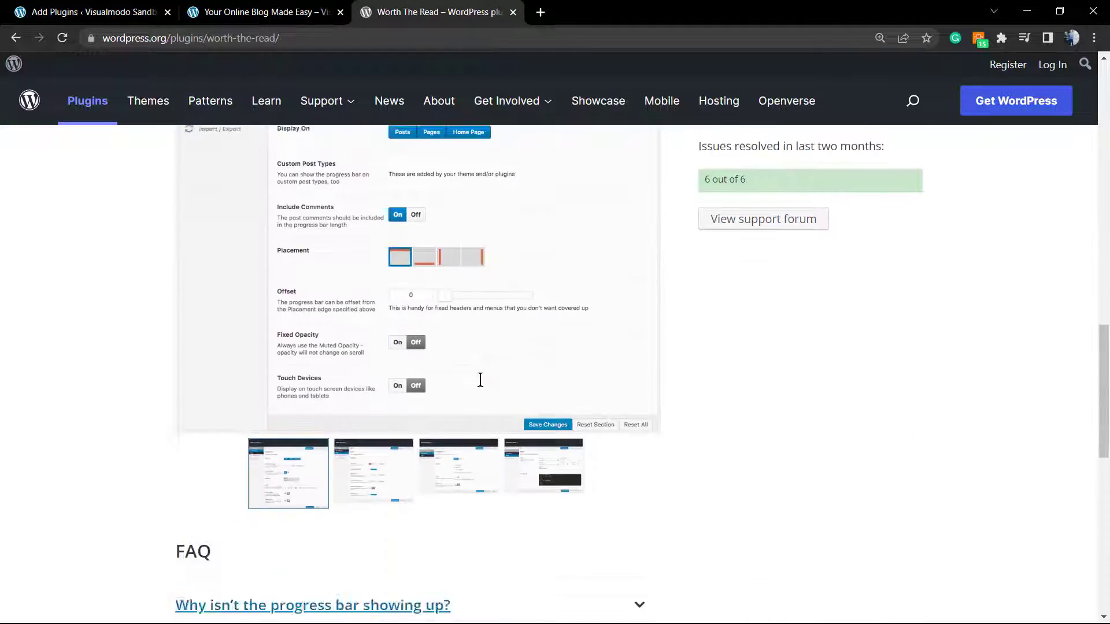
scroll(481, 384, "down", 1)
scroll(481, 384, "up", 10)
scroll(482, 381, "up", 9)
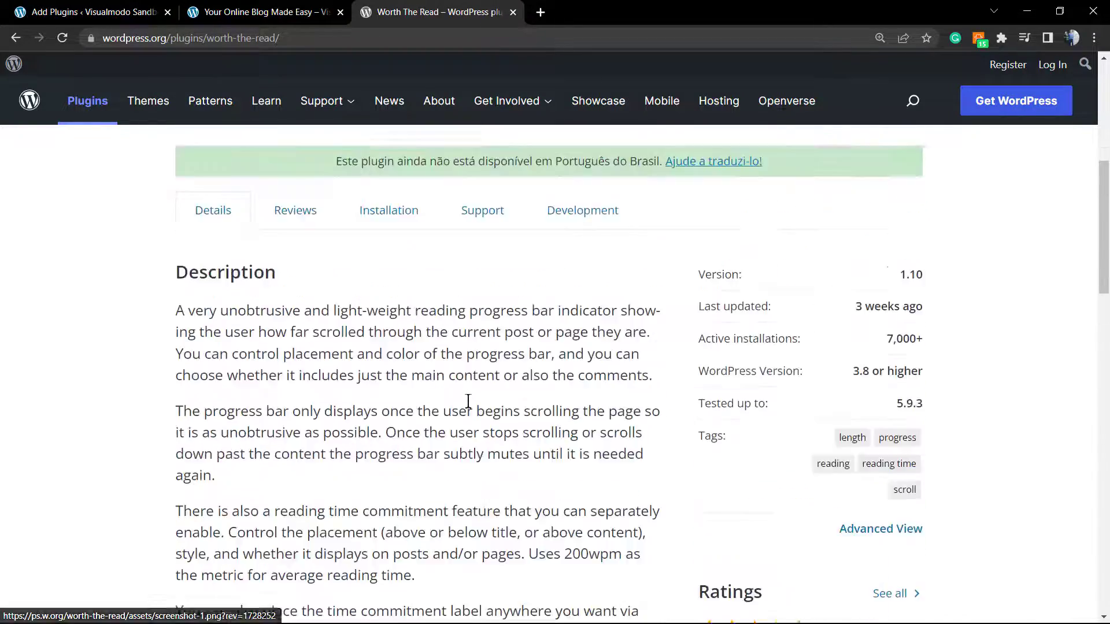
scroll(474, 393, "down", 2)
scroll(468, 404, "up", 4)
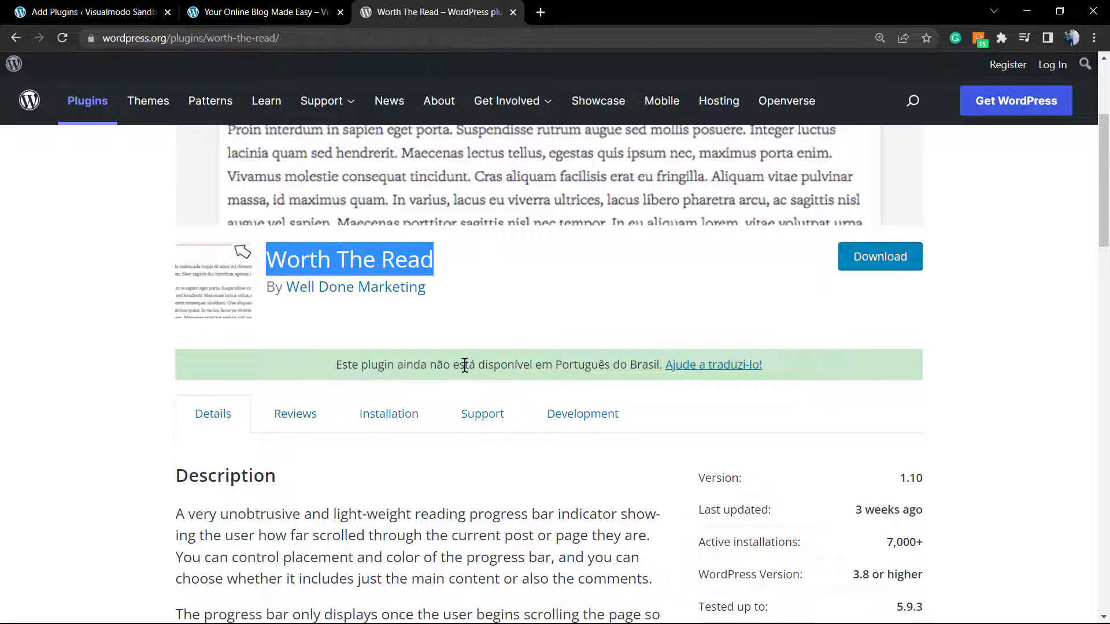
scroll(465, 366, "up", 4)
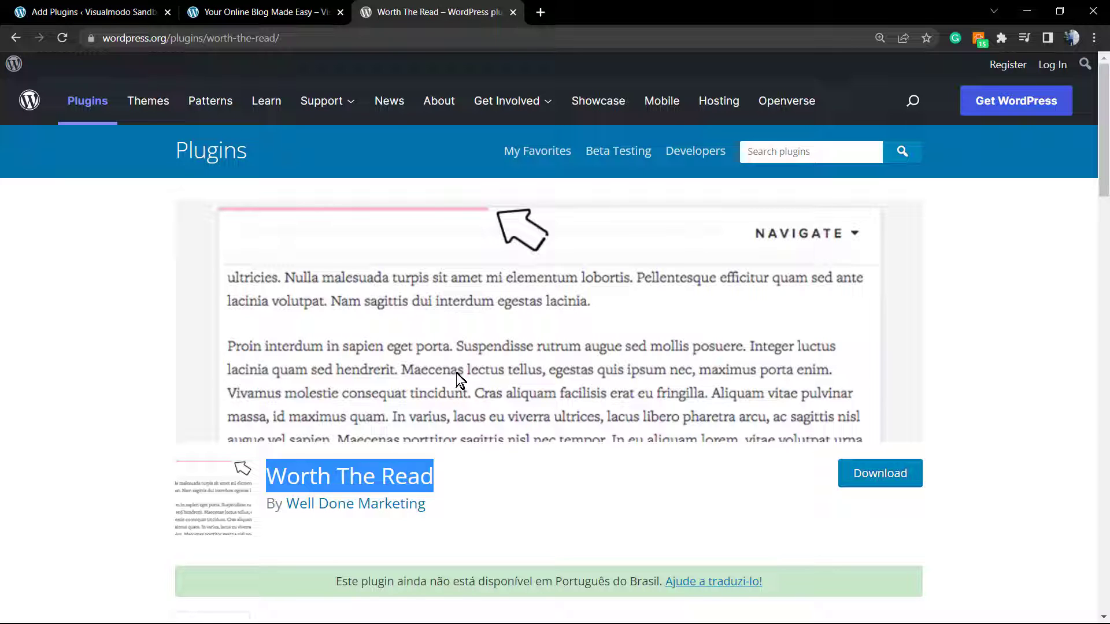
left_click(289, 11)
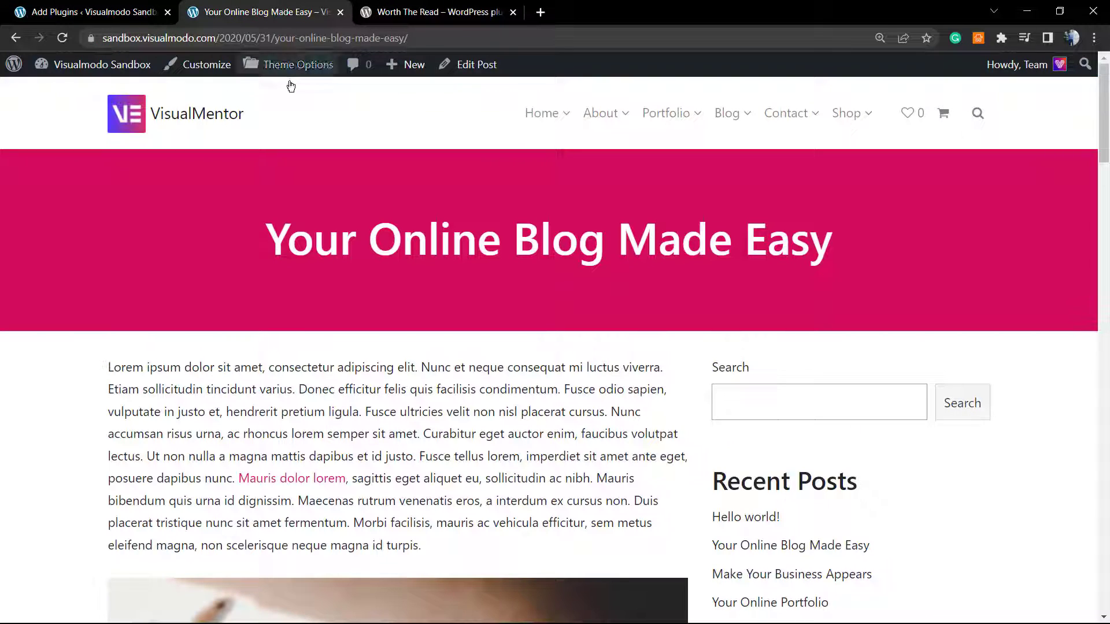
- Search the Add Plugins catalogue for 'Worth The Read'
left_click(116, 12)
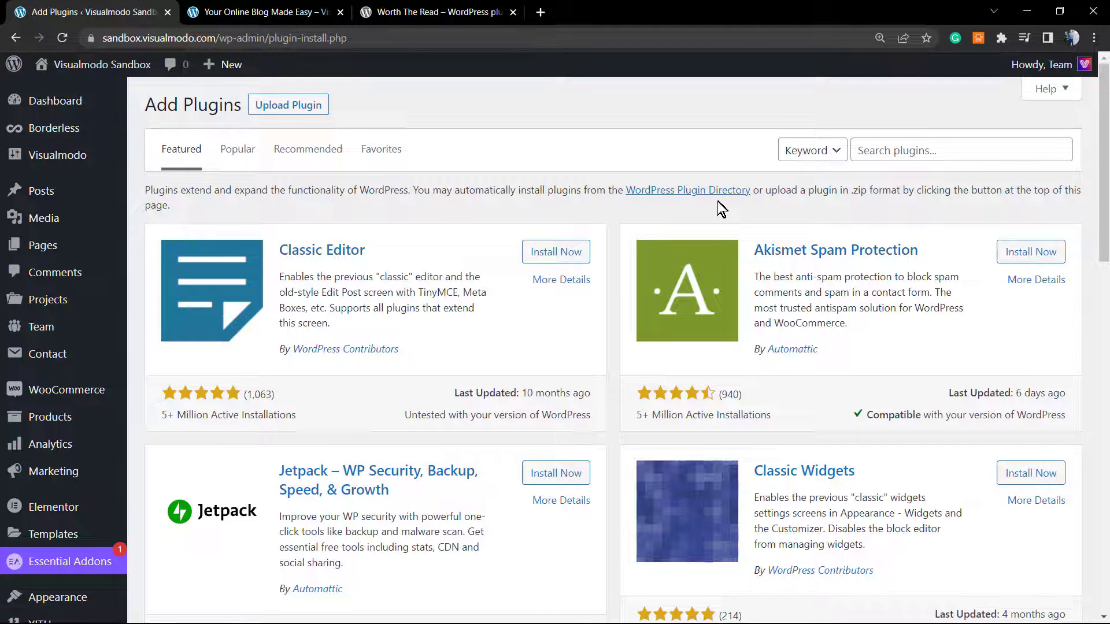
left_click(901, 157)
key("ctrl+v")
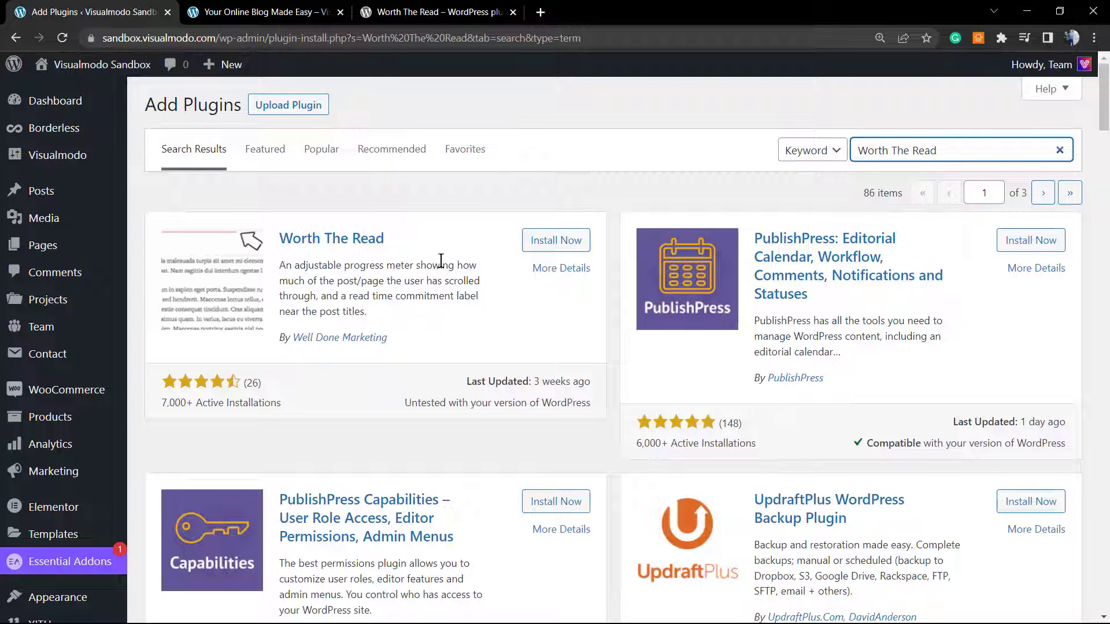
- Install the Worth The Read plugin and activate it
left_click(549, 243)
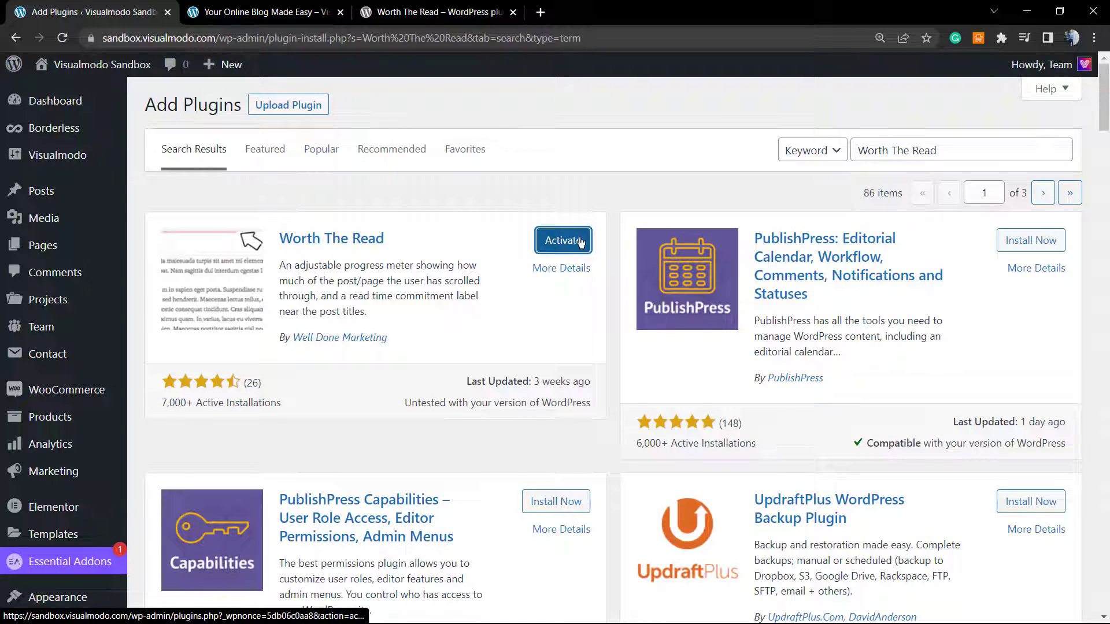
left_click(562, 241)
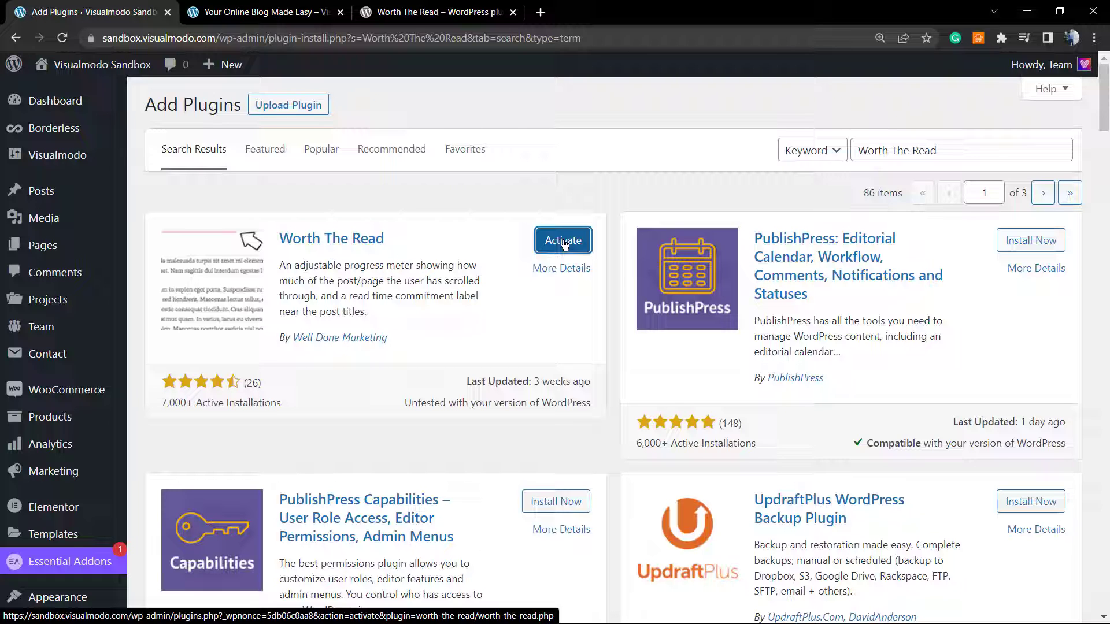
left_click(565, 245)
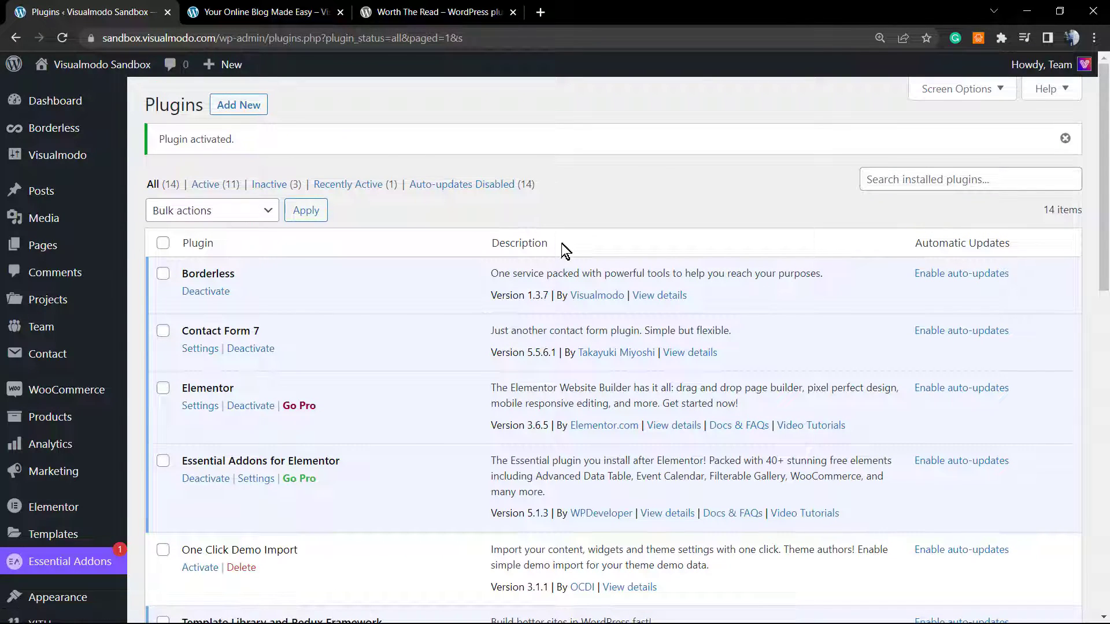
- Locate Worth The Read in the Plugins list and reveal its Reading Progress, Time Commitment, Import / Export submenu
scroll(330, 391, "down", 12)
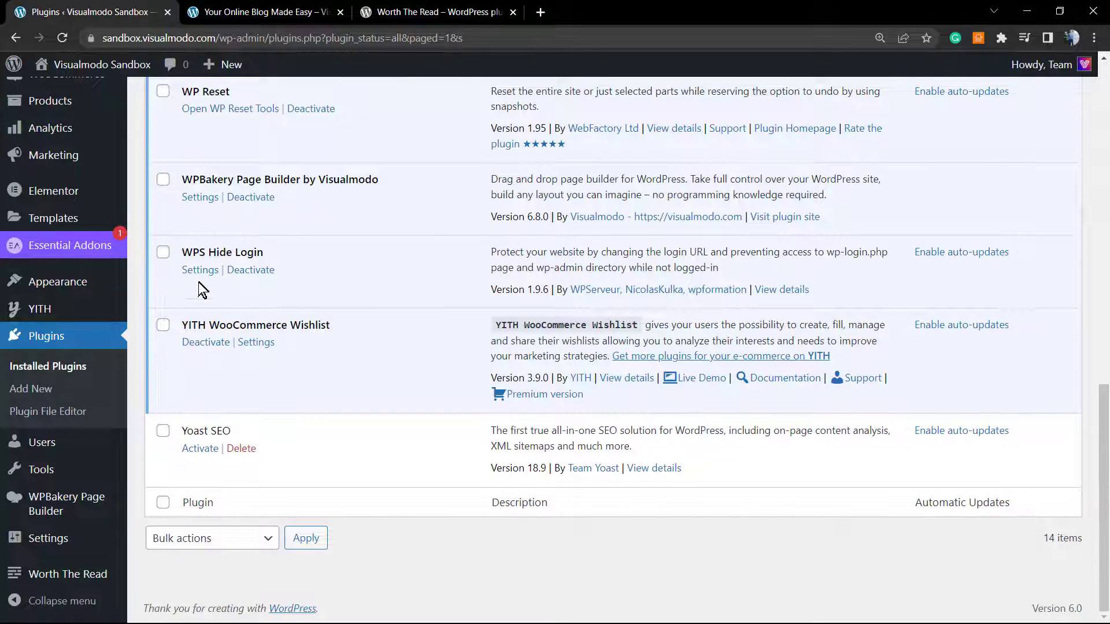
scroll(203, 289, "up", 6)
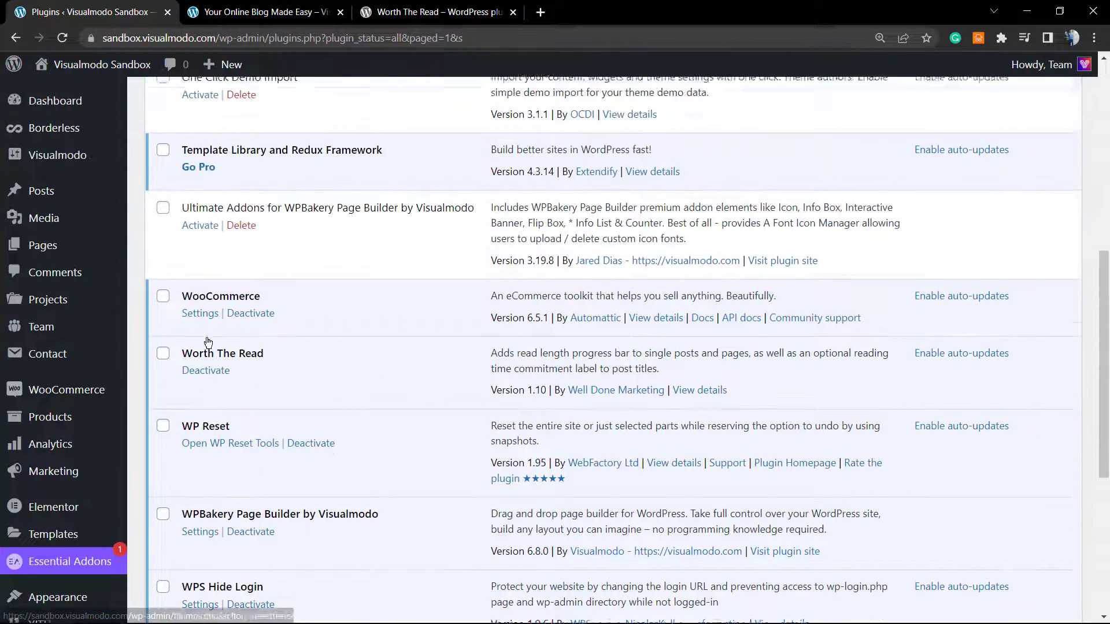
scroll(220, 350, "up", 1)
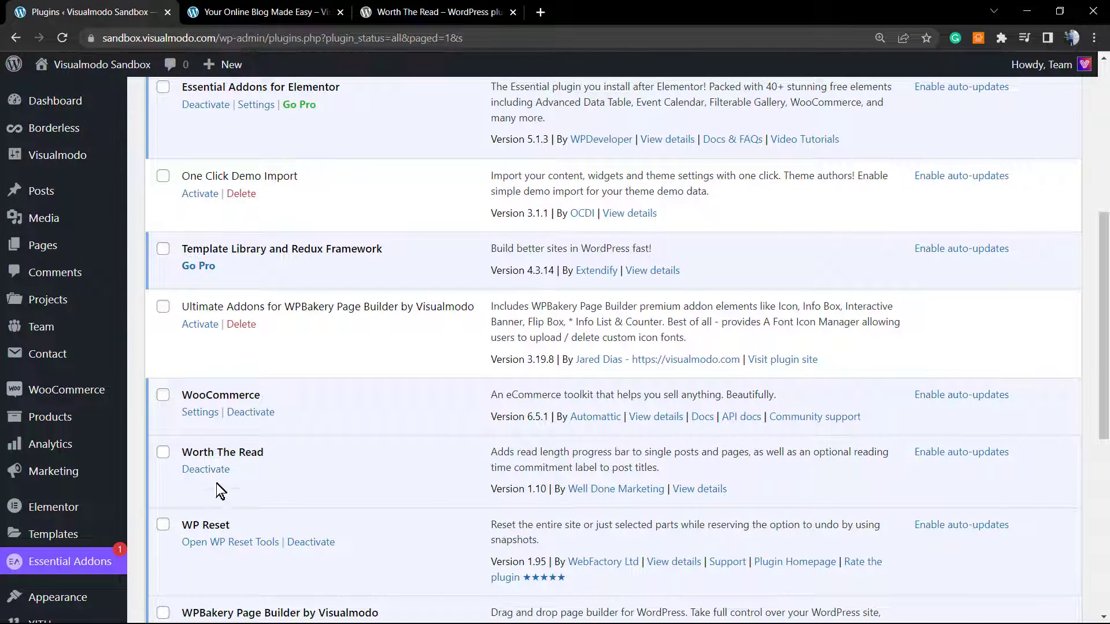
triple_click(215, 456)
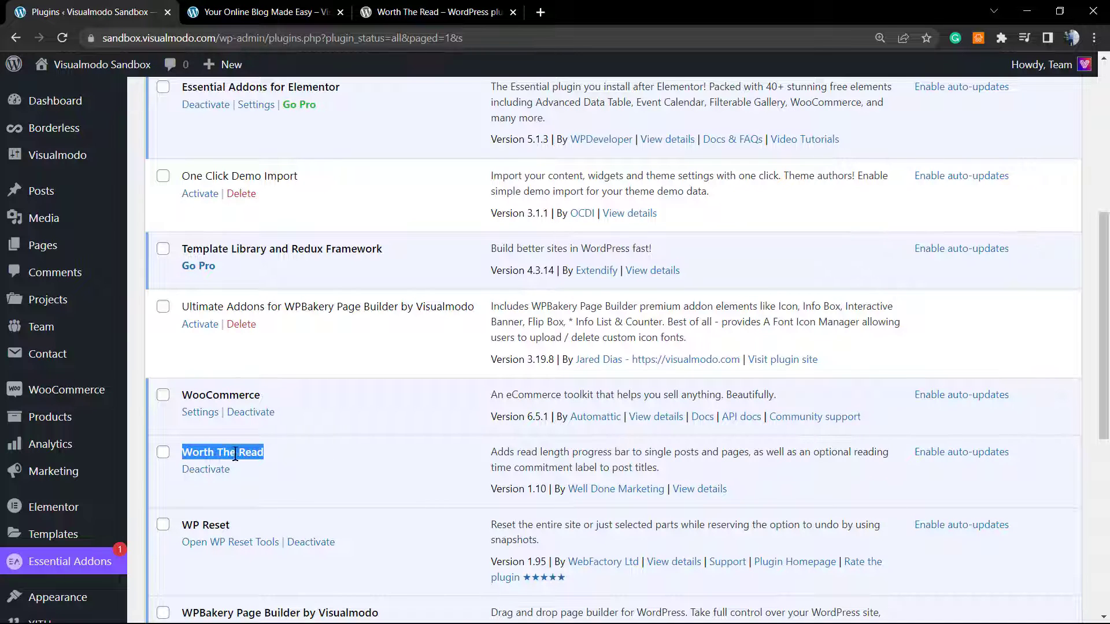
scroll(173, 451, "down", 1)
scroll(82, 425, "up", 1)
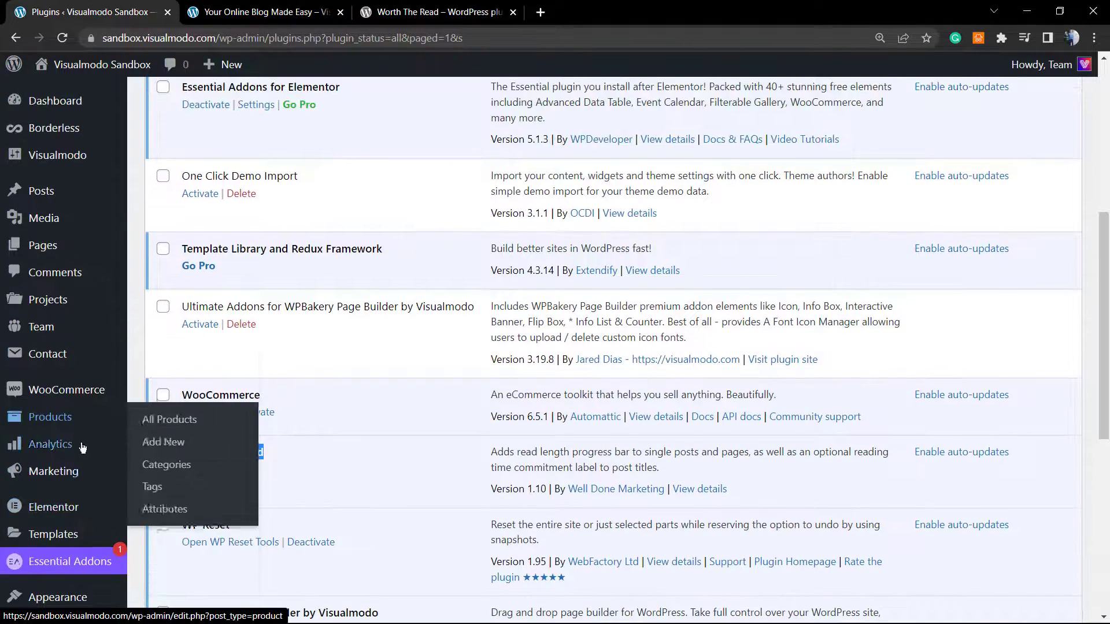
scroll(122, 418, "down", 5)
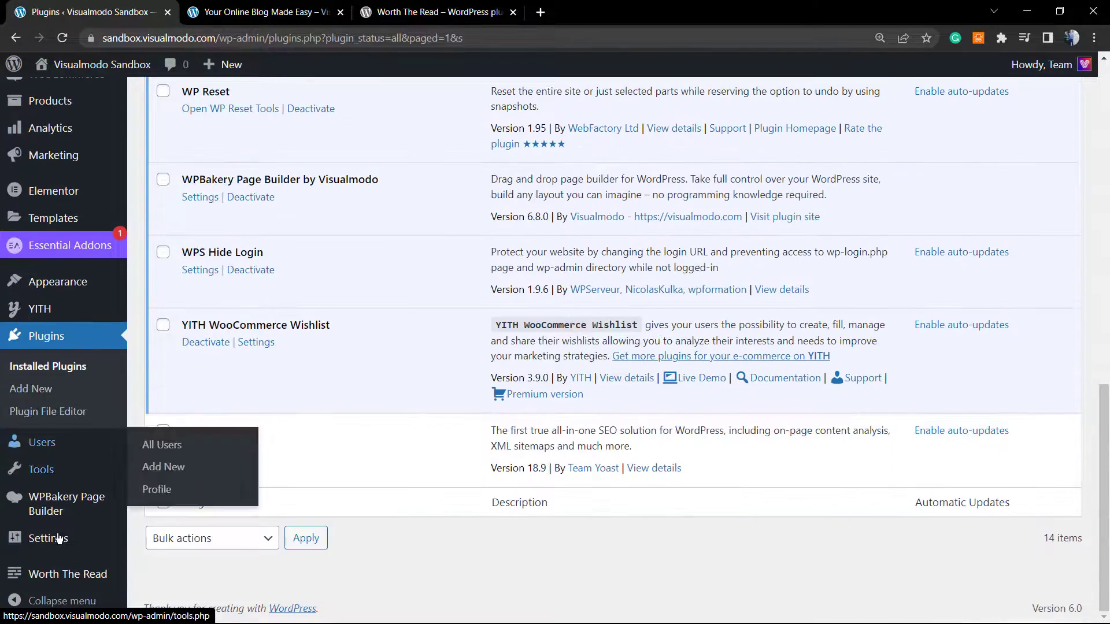
mouse_move(88, 525)
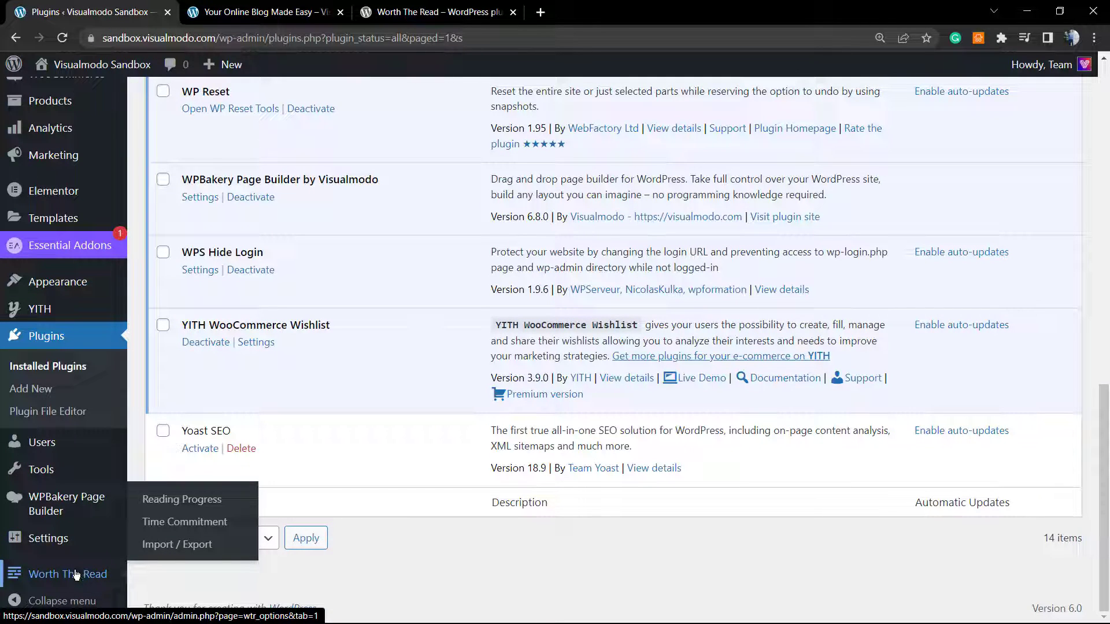
- Open Worth The Read's Reading Progress Functionality settings in full-screen view
mouse_move(63, 544)
mouse_move(52, 573)
left_click(91, 582)
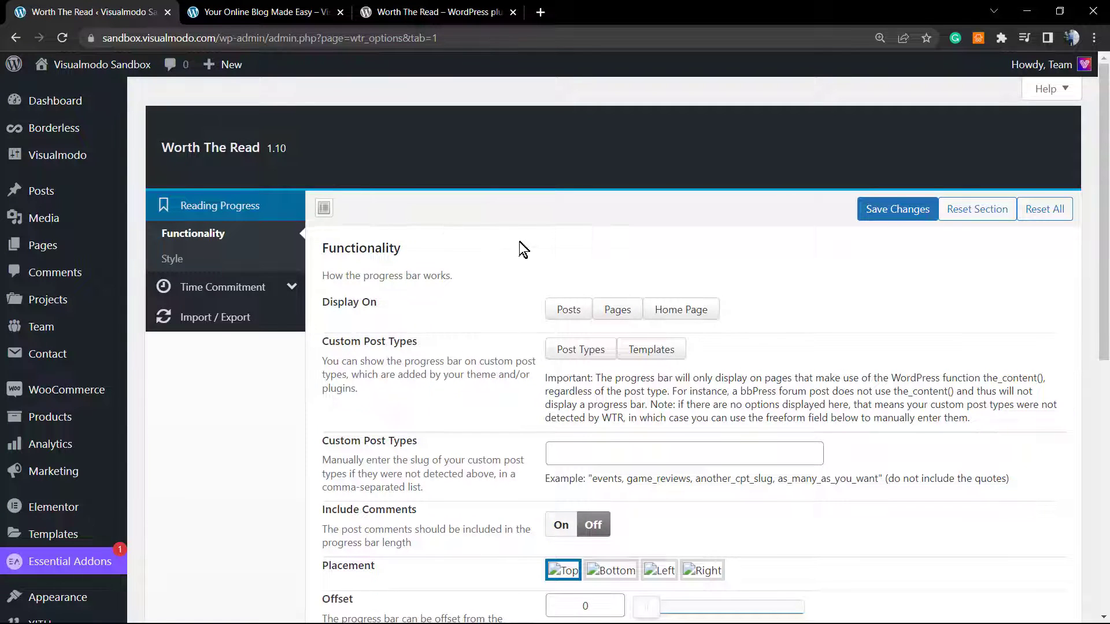
key("F11")
key("F11")
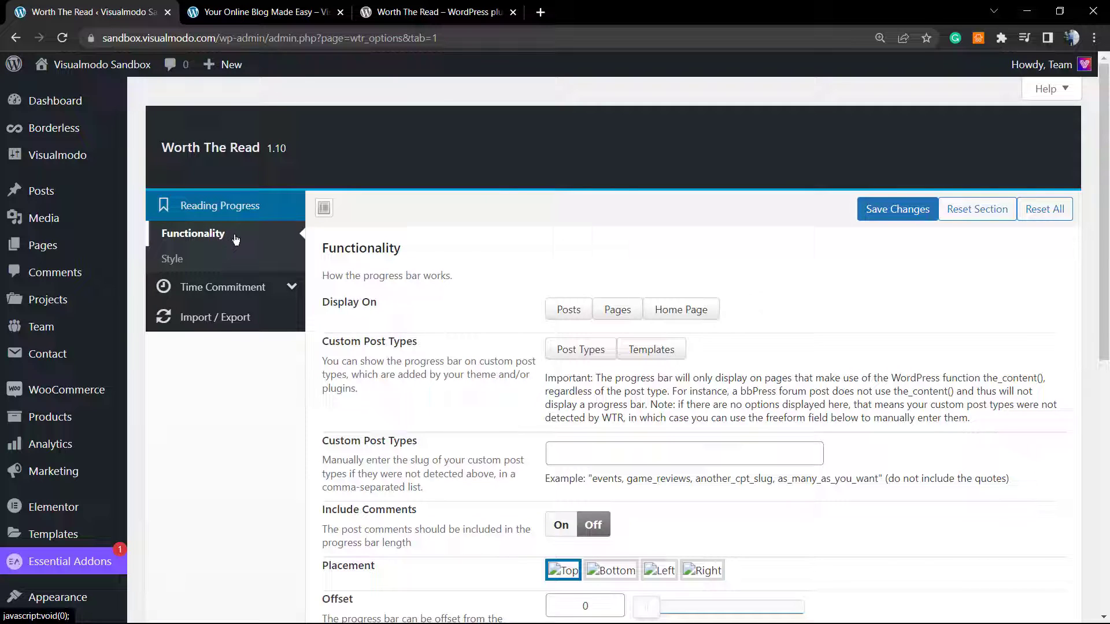
double_click(372, 253)
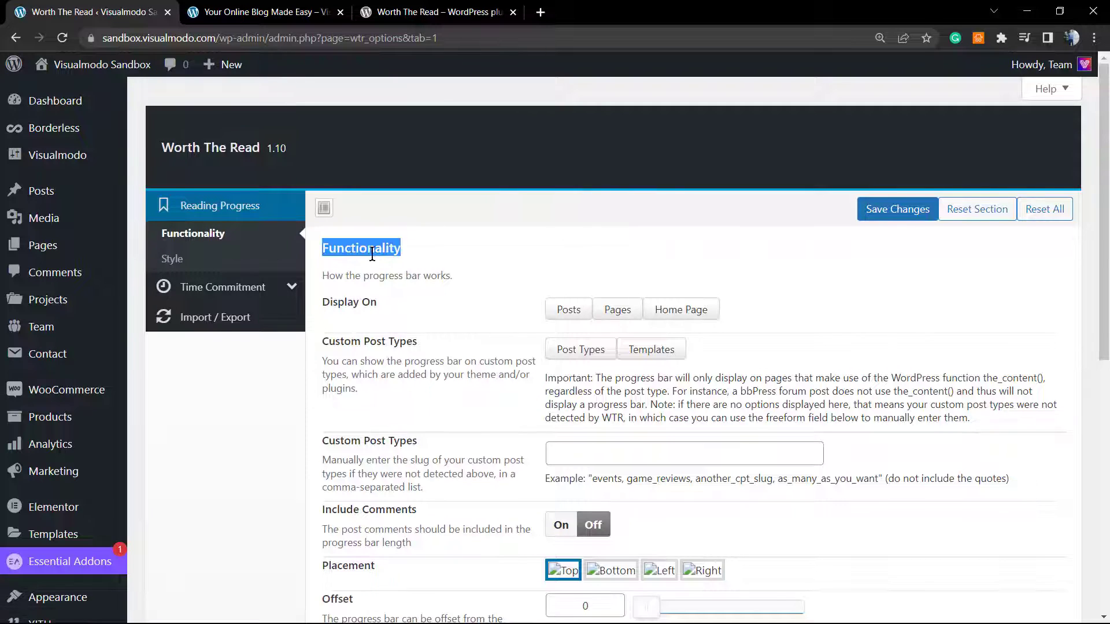
triple_click(377, 276)
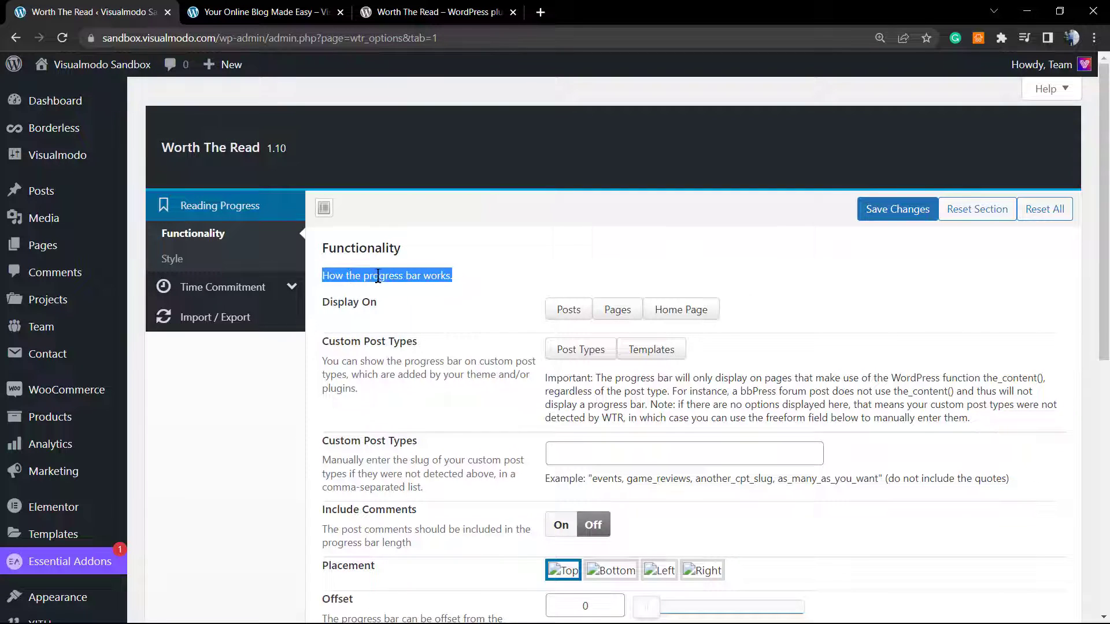
triple_click(352, 300)
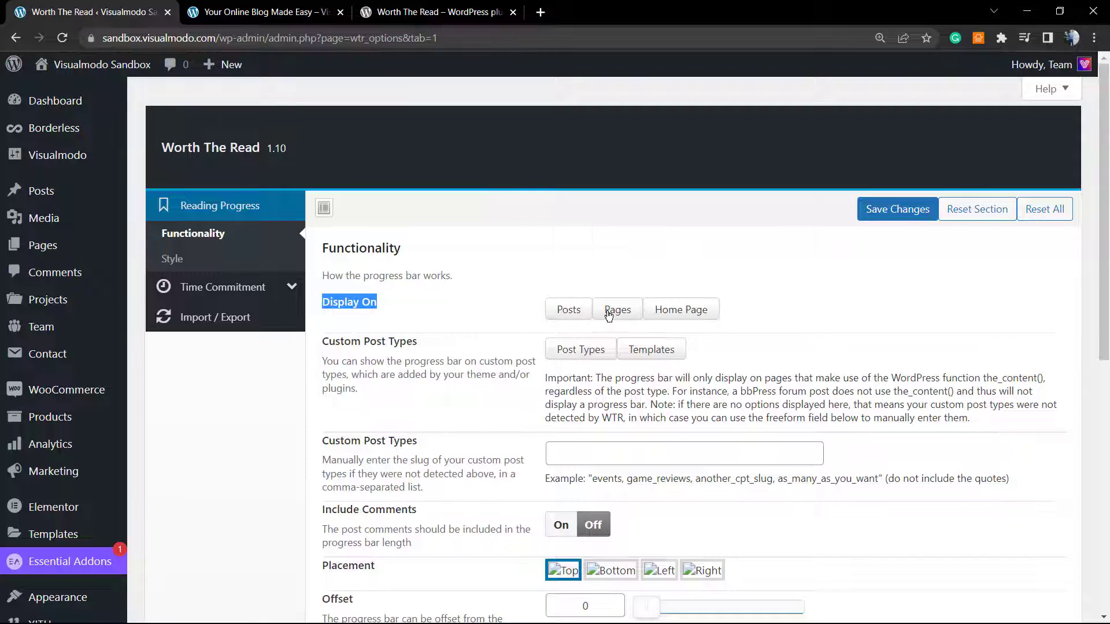
- Enable the progress bar on Posts under Display On and save the settings
left_click(569, 310)
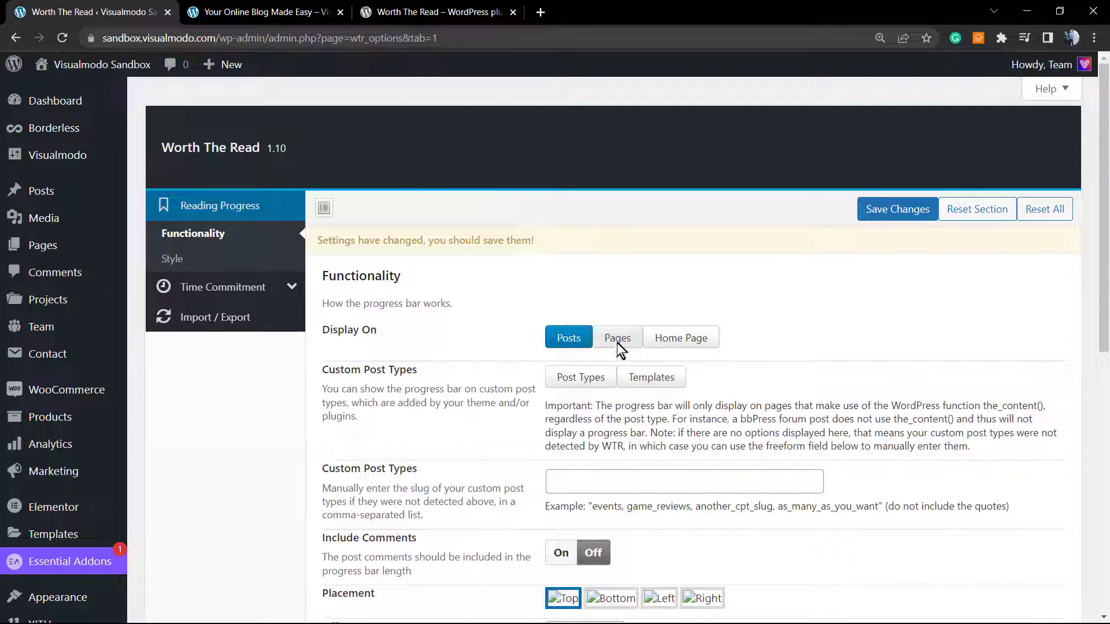
left_click(567, 344)
left_click(567, 346)
left_click(883, 208)
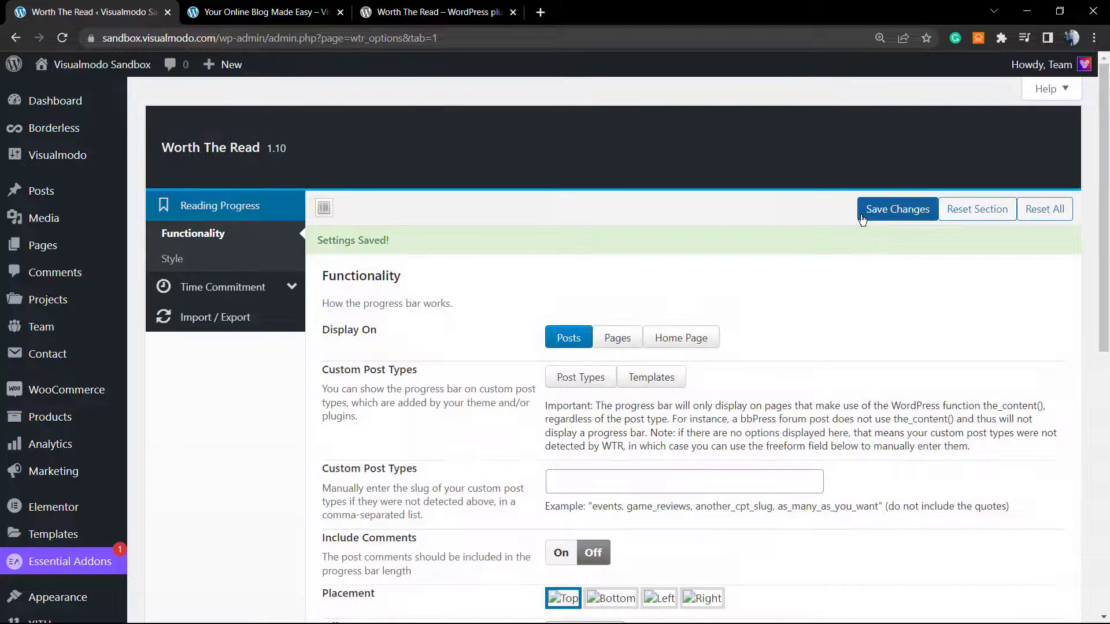
double_click(349, 241)
left_click(351, 243)
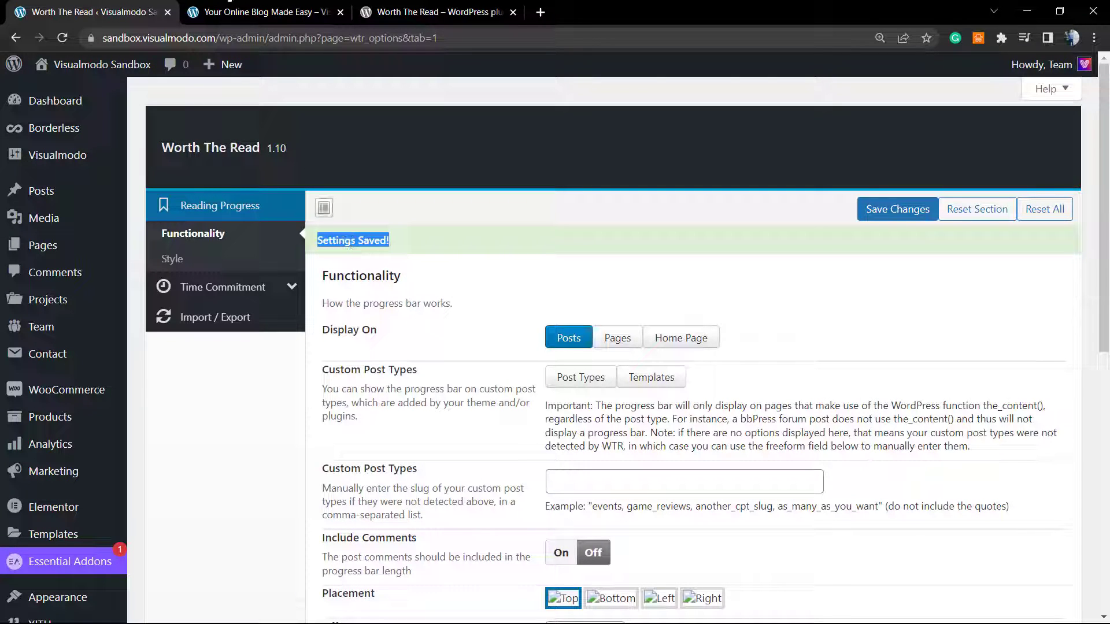
key("ctrl+Tab")
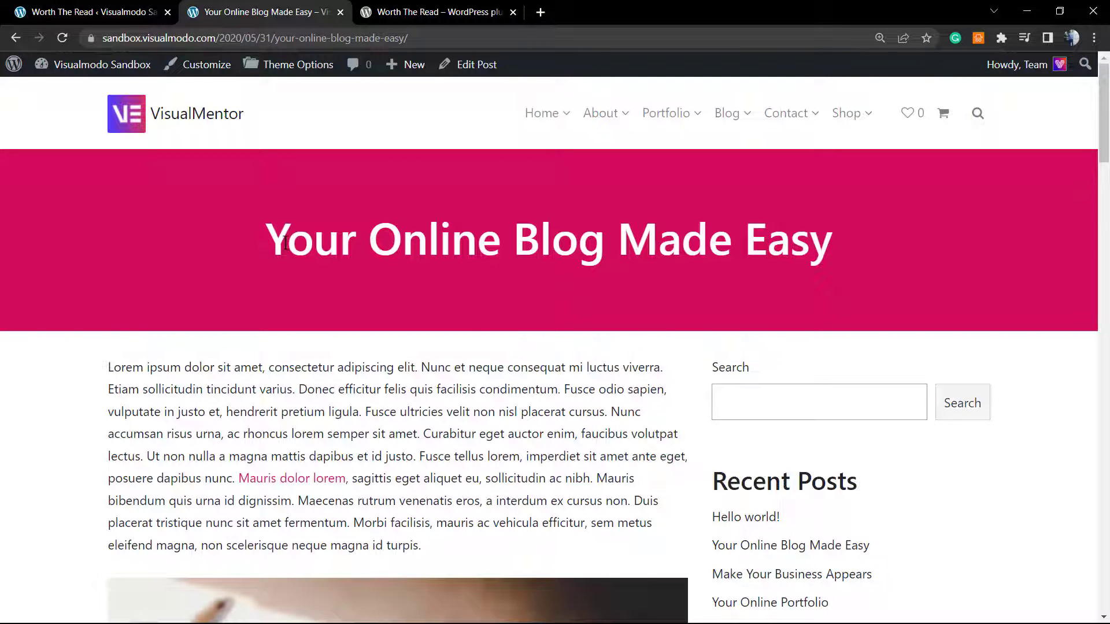
key("F5")
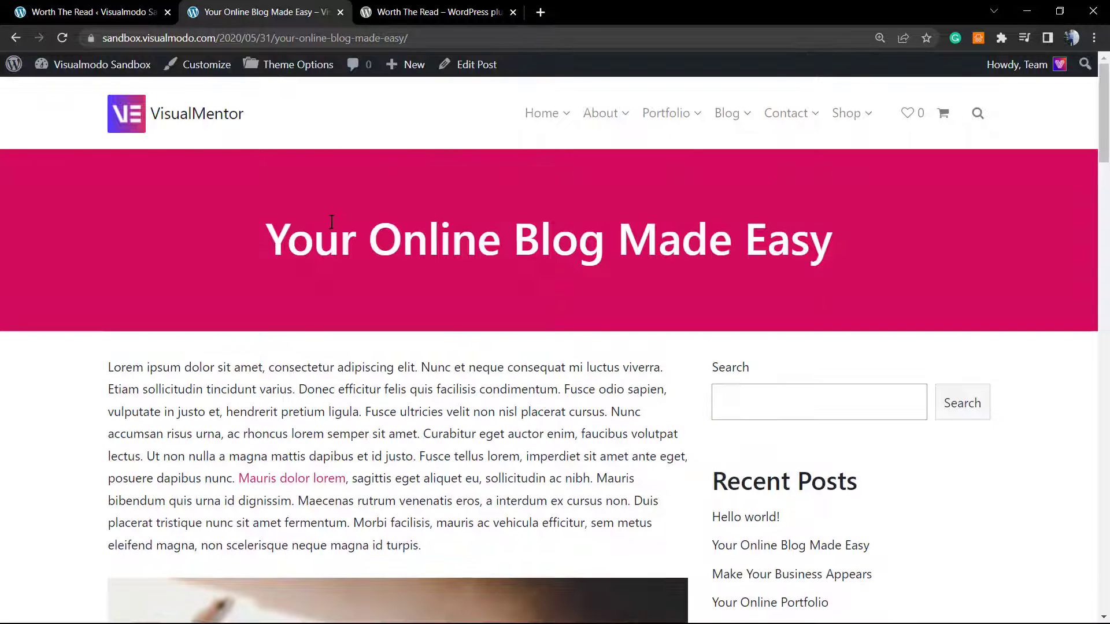
scroll(339, 207, "down", 3)
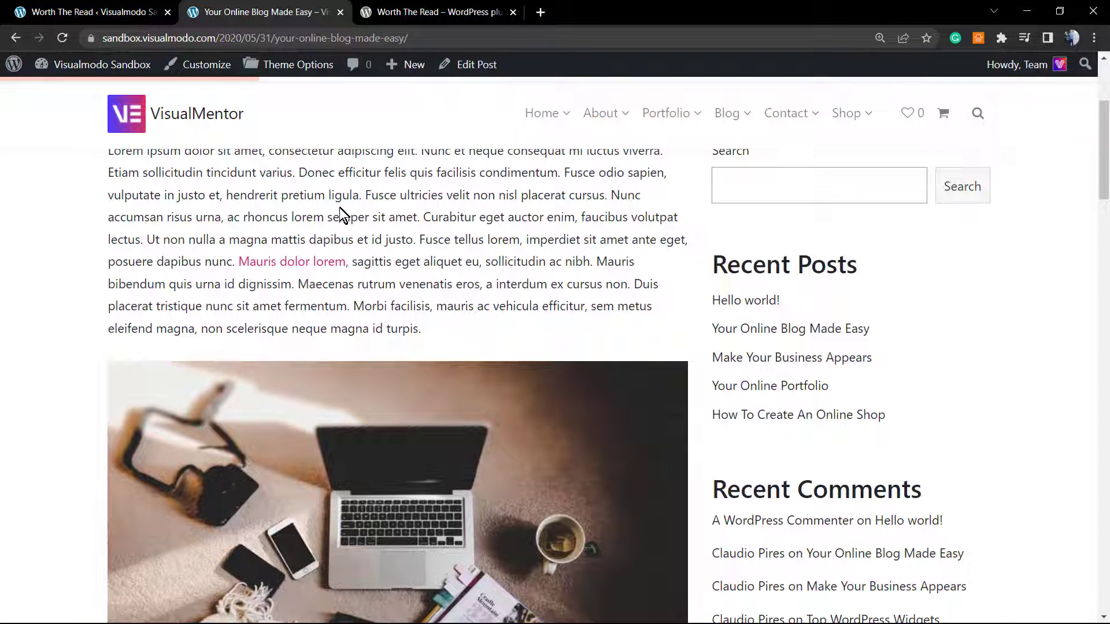
scroll(341, 216, "down", 3)
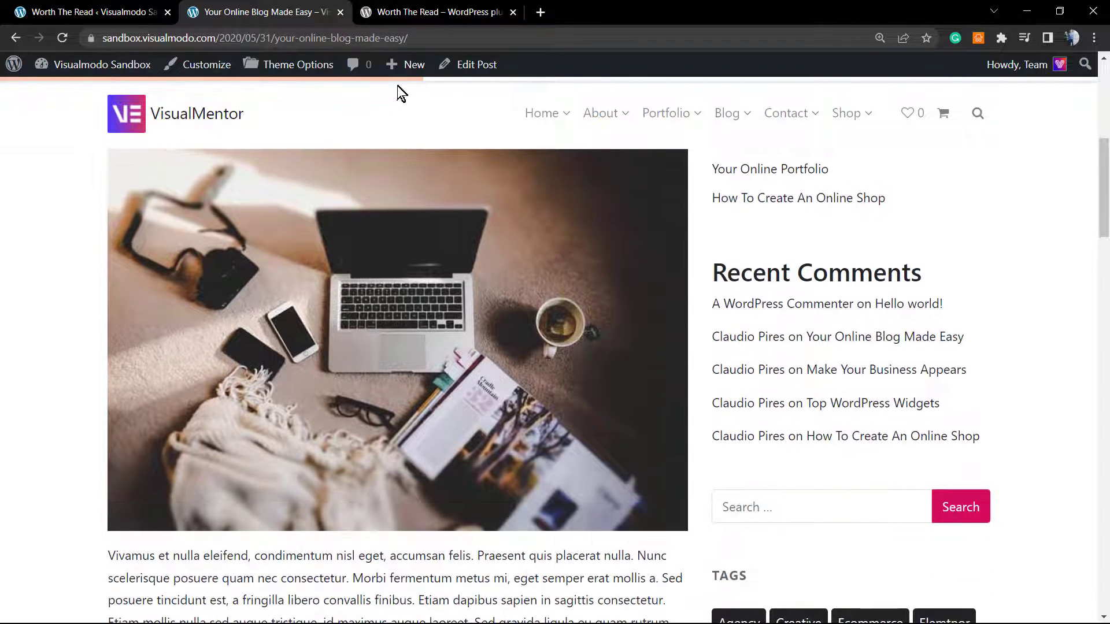
scroll(442, 122, "down", 2)
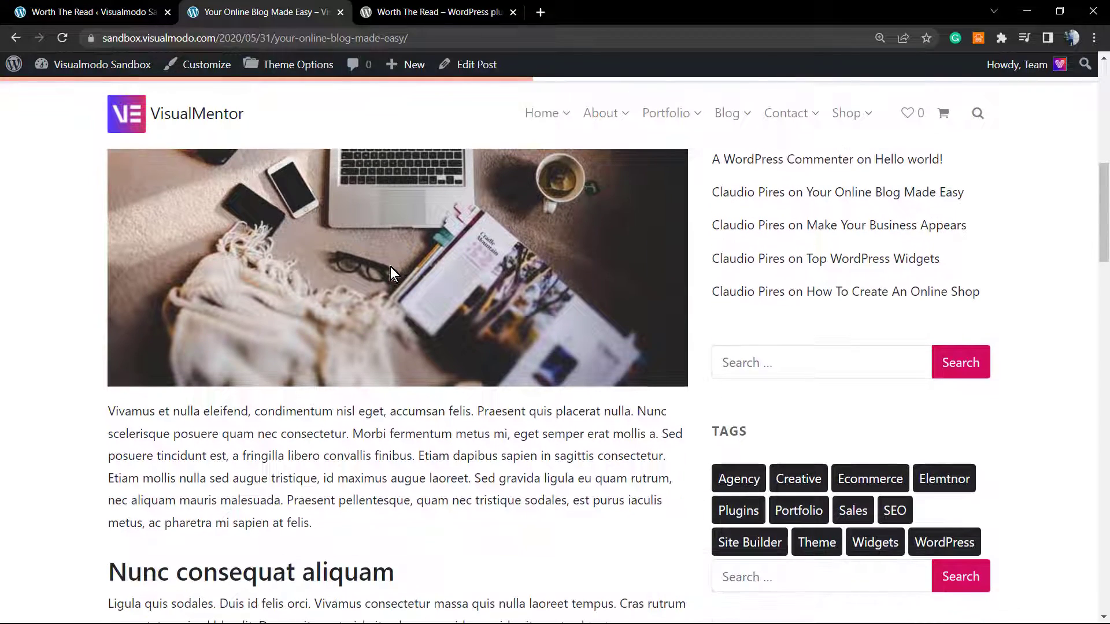
scroll(396, 325, "down", 3)
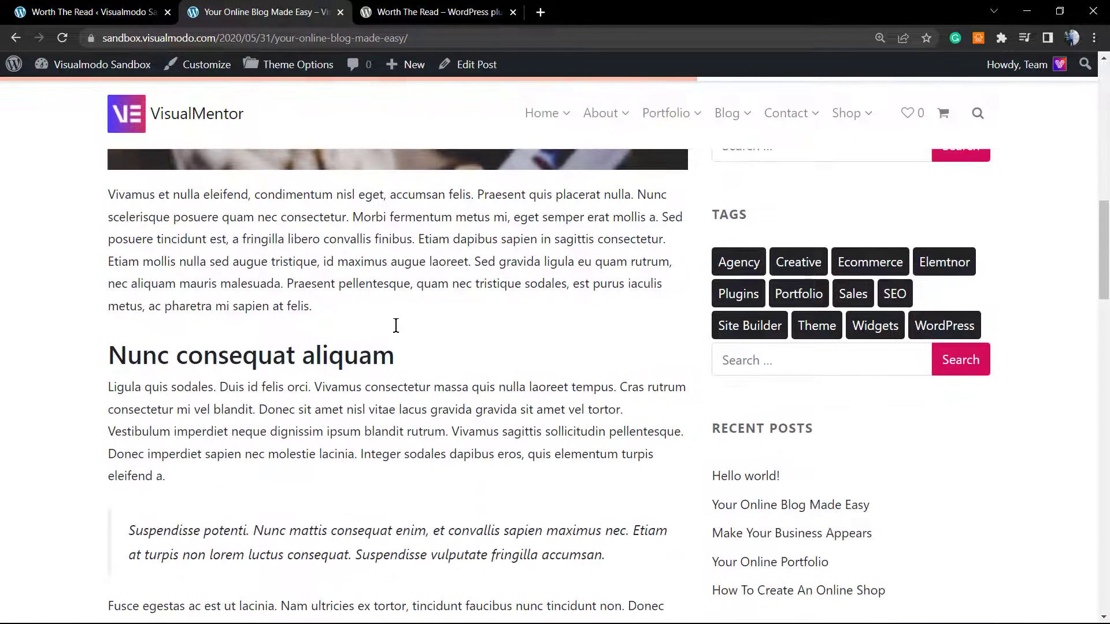
scroll(511, 240, "down", 2)
scroll(511, 241, "down", 7)
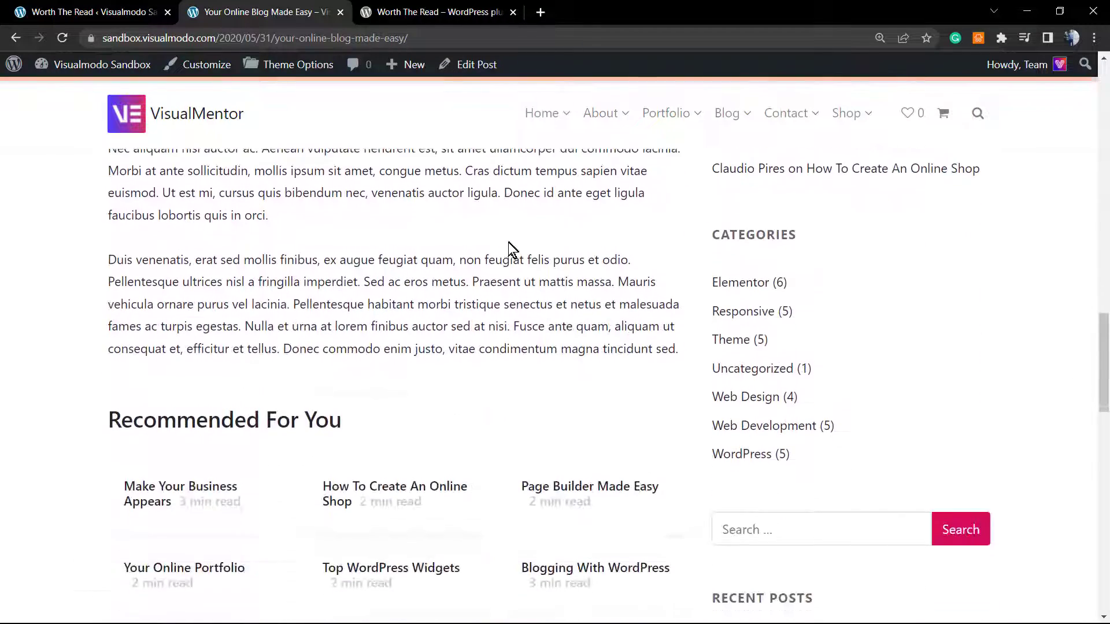
scroll(508, 249, "down", 1)
scroll(466, 273, "up", 3)
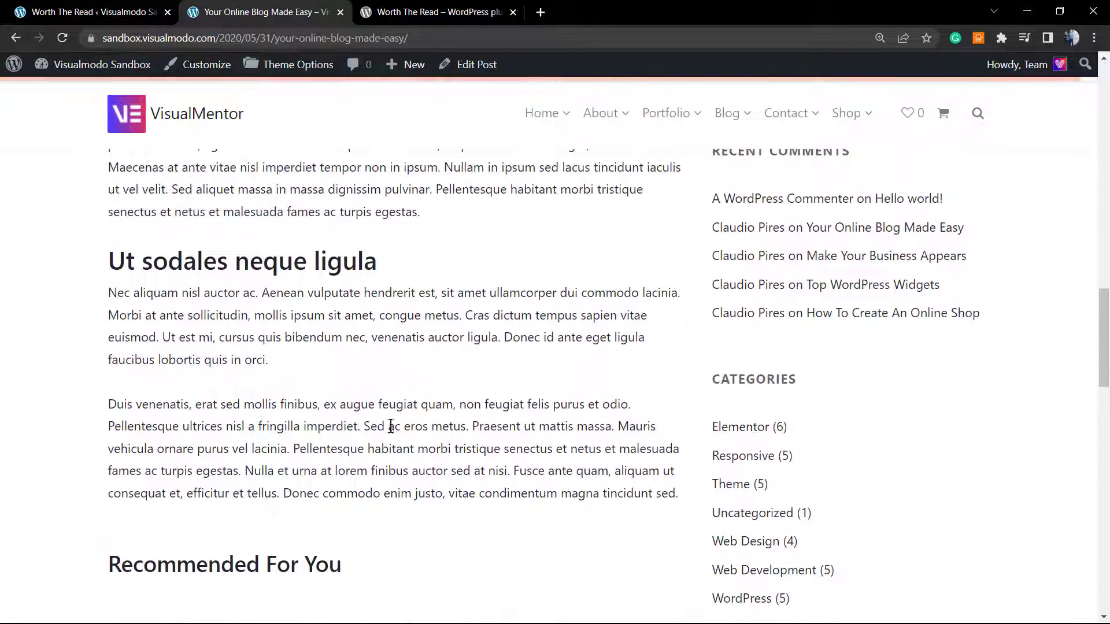
left_click_drag(668, 494, 611, 471)
scroll(594, 430, "down", 1)
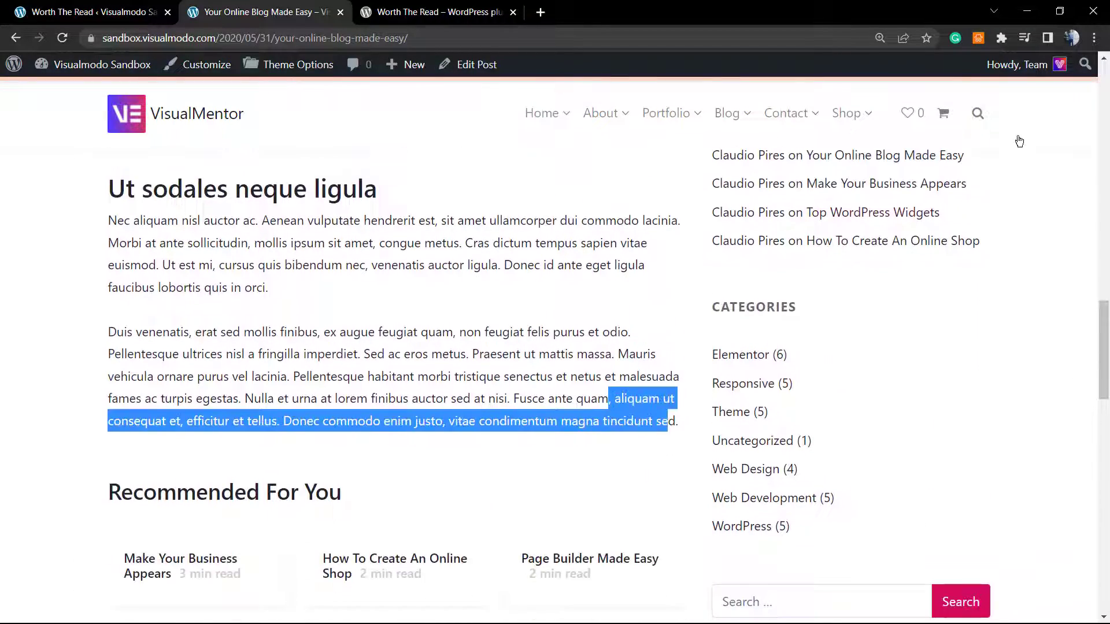
left_click(473, 354)
scroll(476, 370, "up", 6)
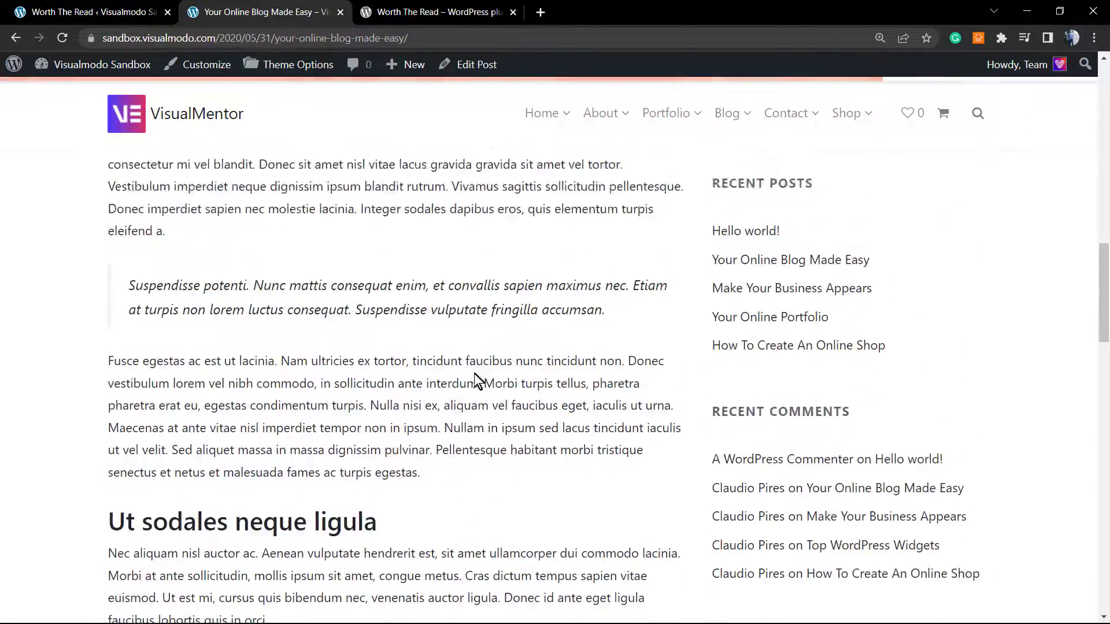
scroll(473, 387, "up", 10)
scroll(470, 381, "down", 4)
scroll(469, 379, "up", 5)
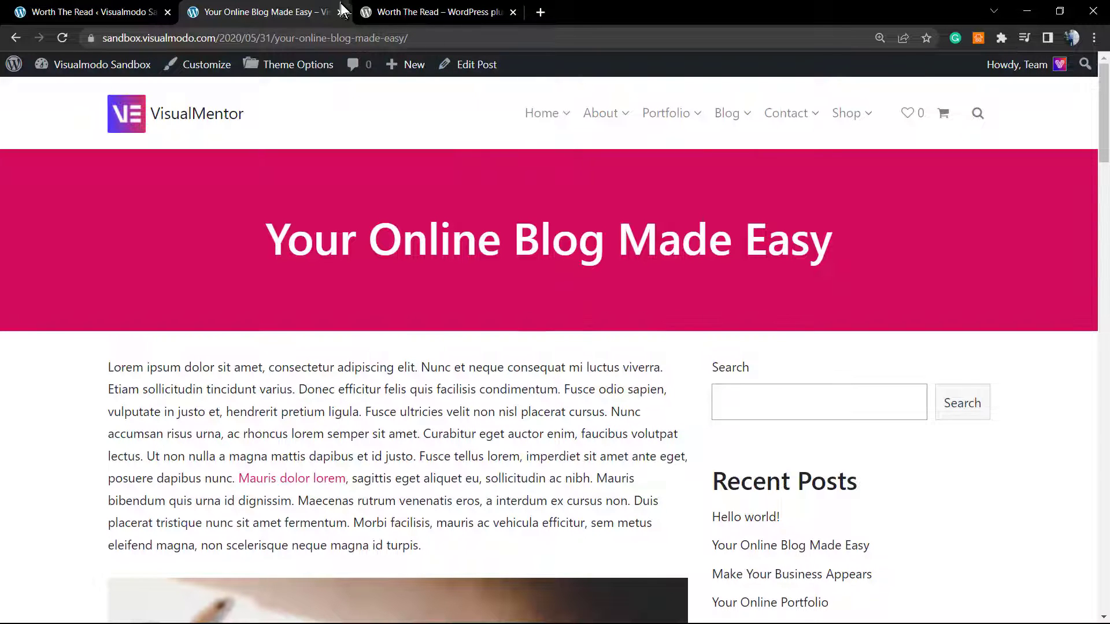
left_click(439, 12)
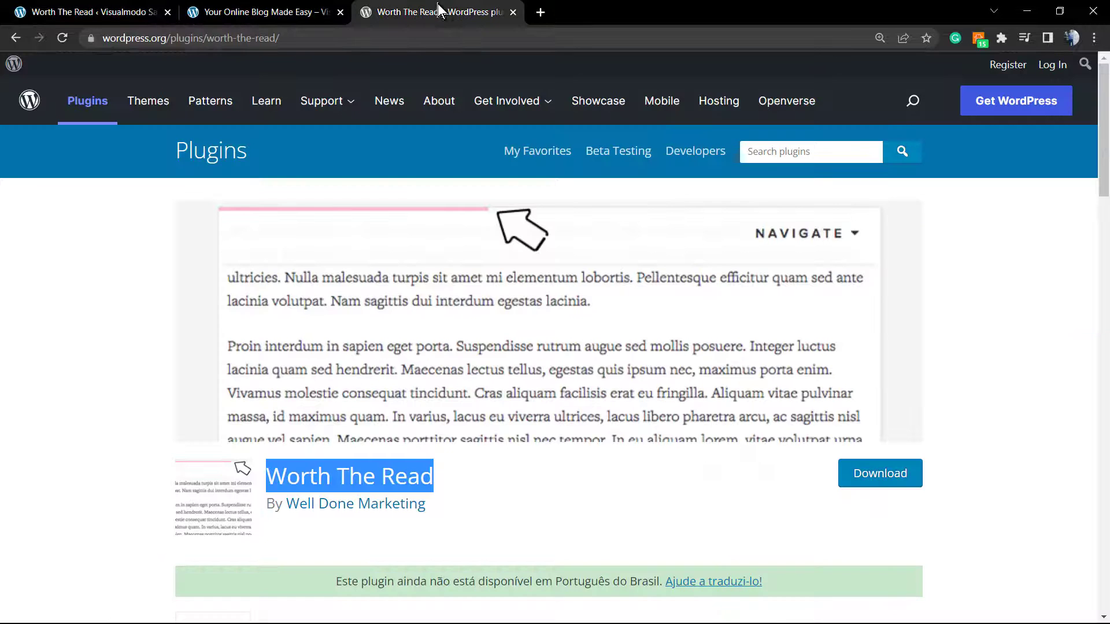
left_click(254, 11)
left_click(92, 12)
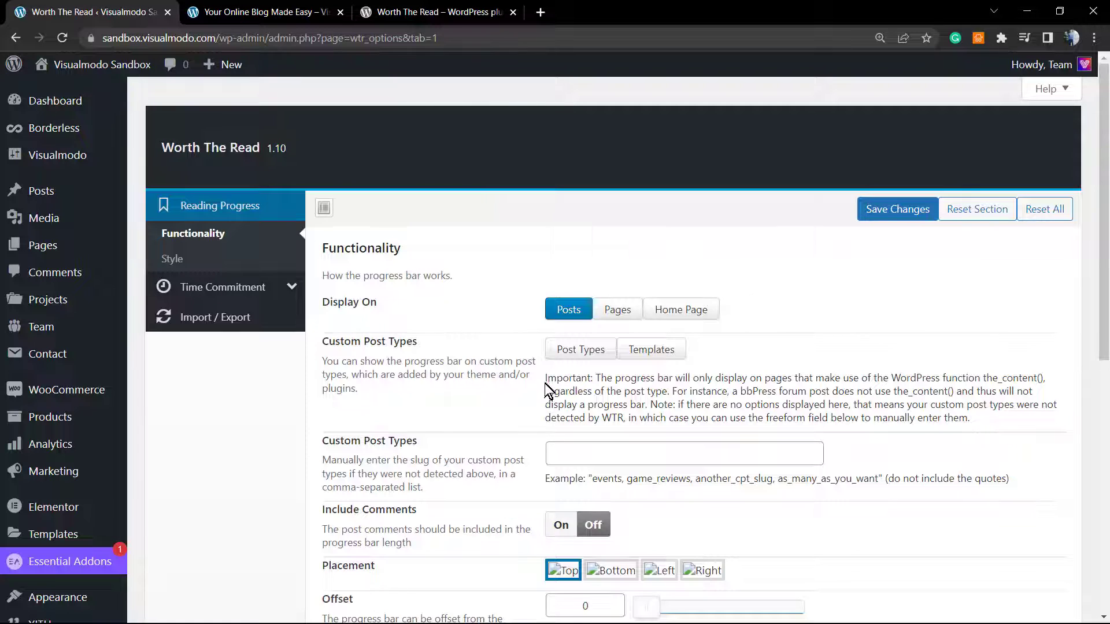
key("F5")
scroll(562, 355, "down", 1)
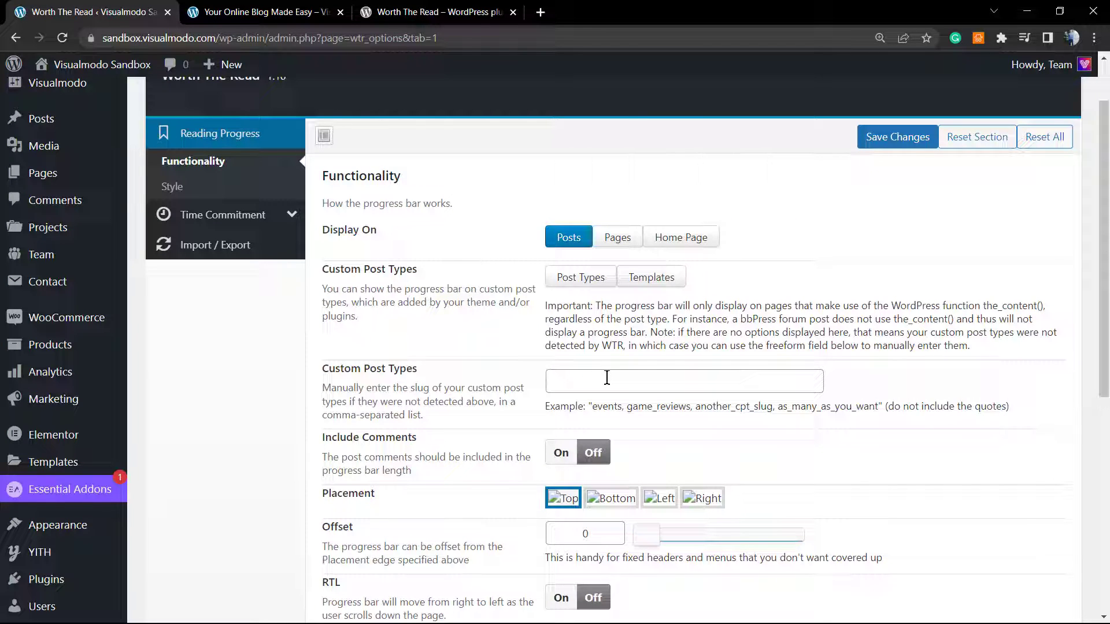
scroll(607, 376, "down", 1)
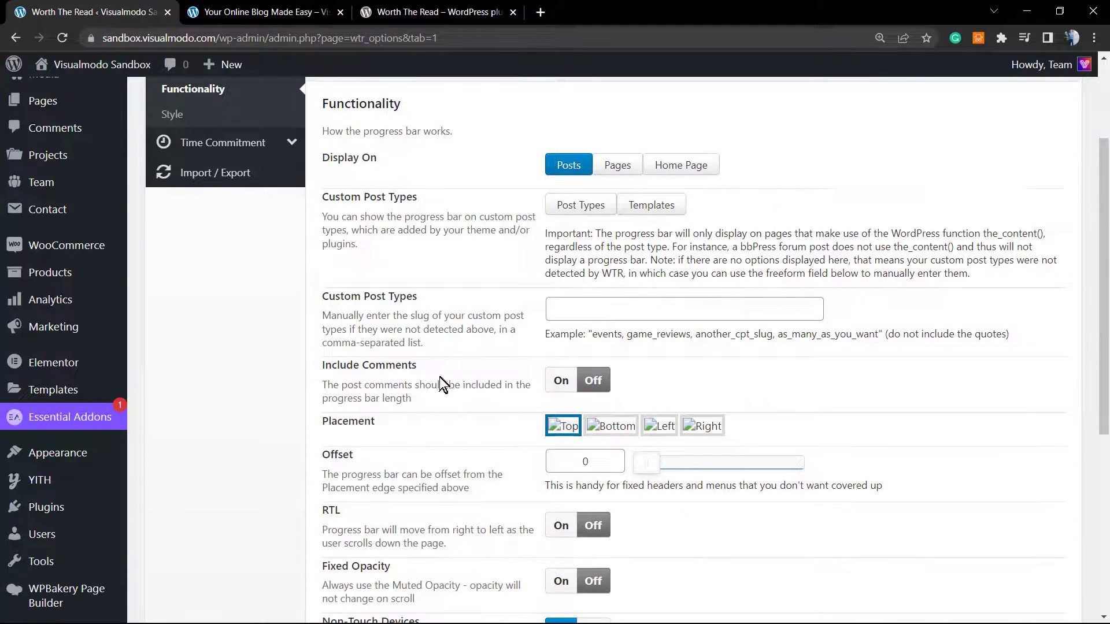
triple_click(363, 367)
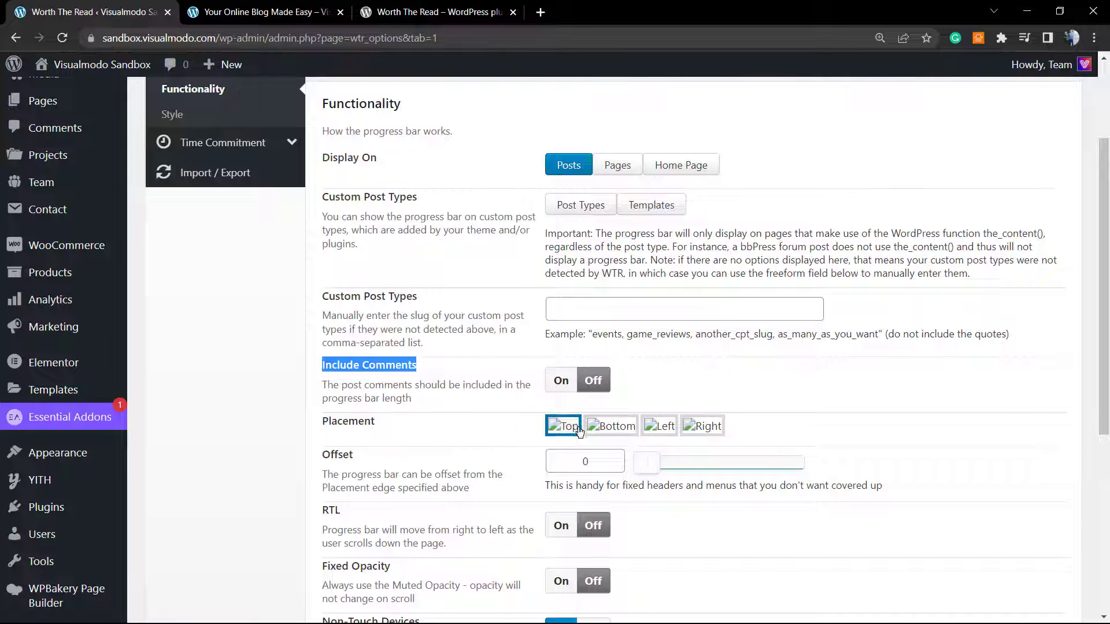
- Set the progress bar Placement to Bottom and save
left_click(603, 428)
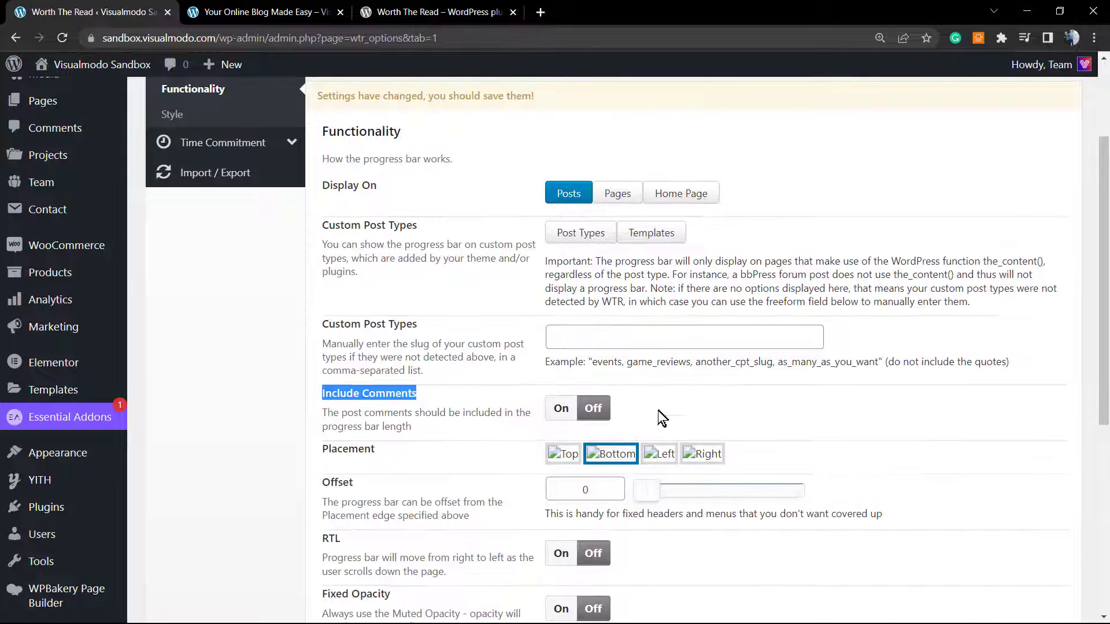
scroll(850, 209, "up", 3)
left_click(884, 209)
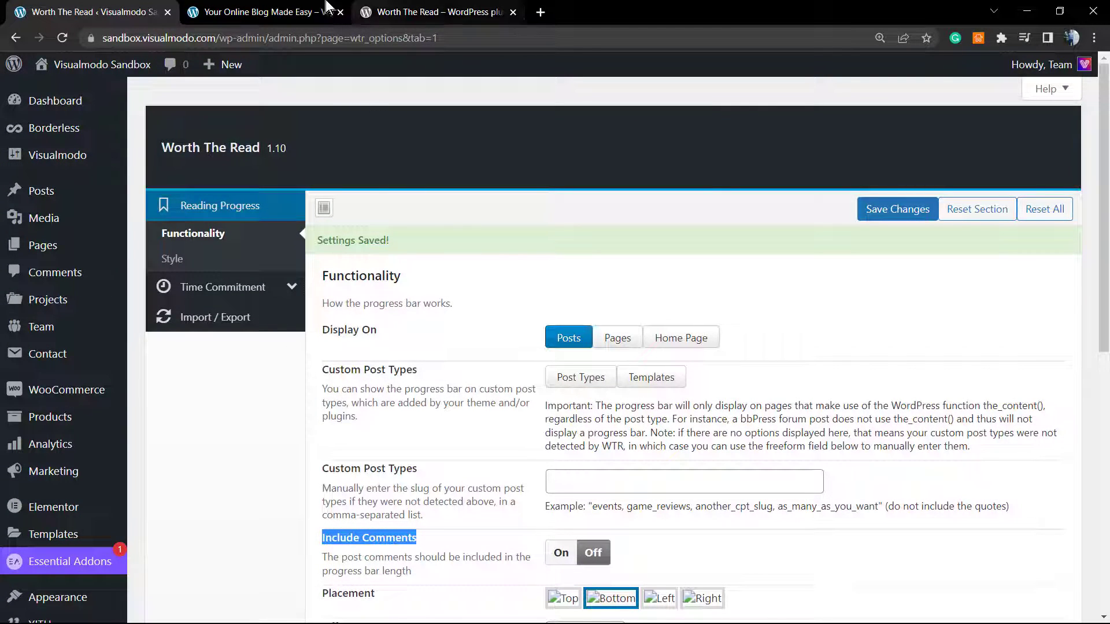
- Reload 'Your Online Blog Made Easy' and scroll to check the bottom bar
left_click(260, 12)
key("F5")
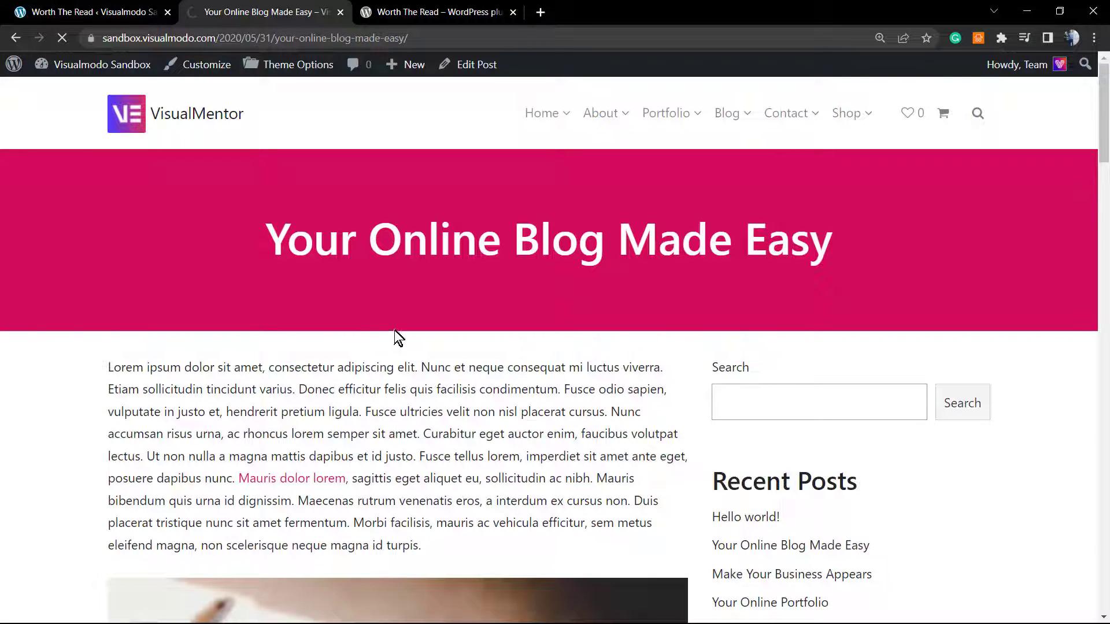
scroll(394, 330, "down", 7)
scroll(394, 331, "down", 1)
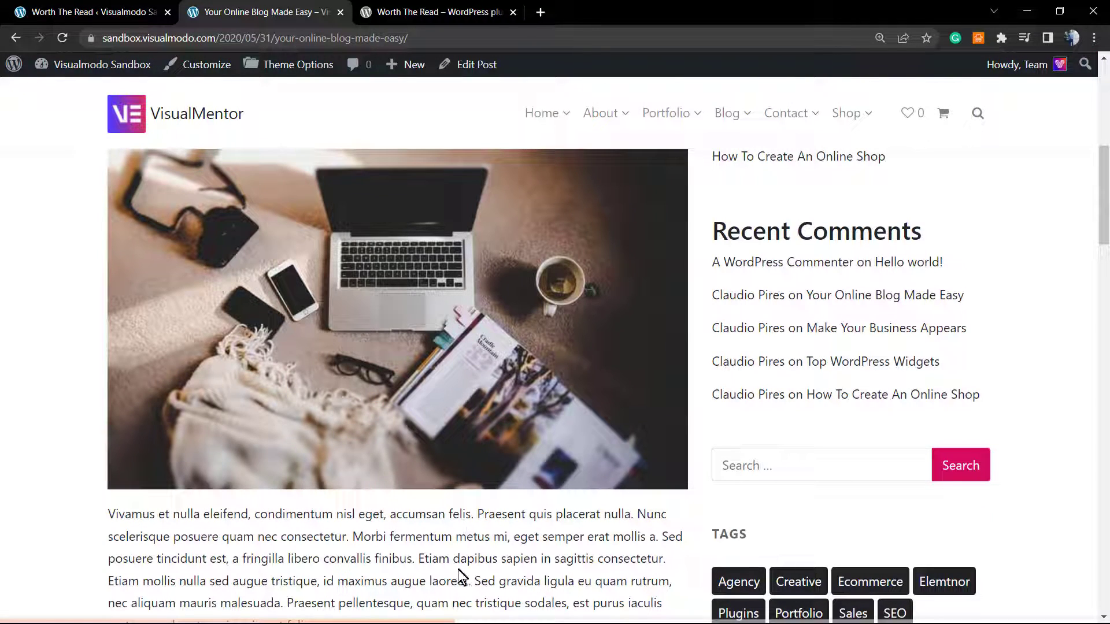
scroll(456, 601, "down", 10)
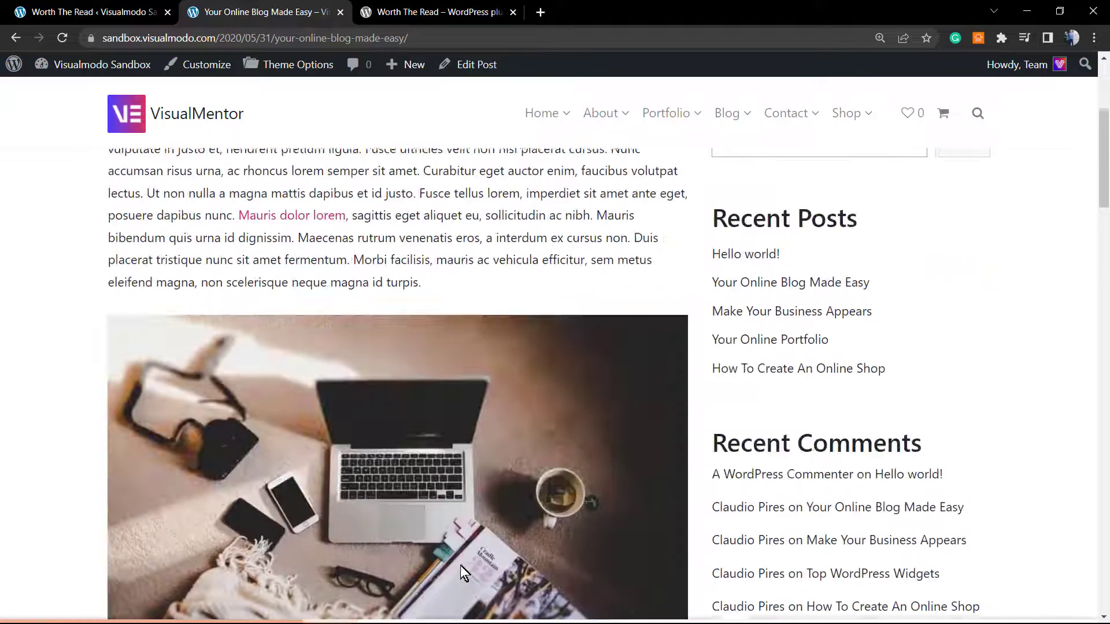
- Set the progress bar Placement to Left and save
left_click(92, 12)
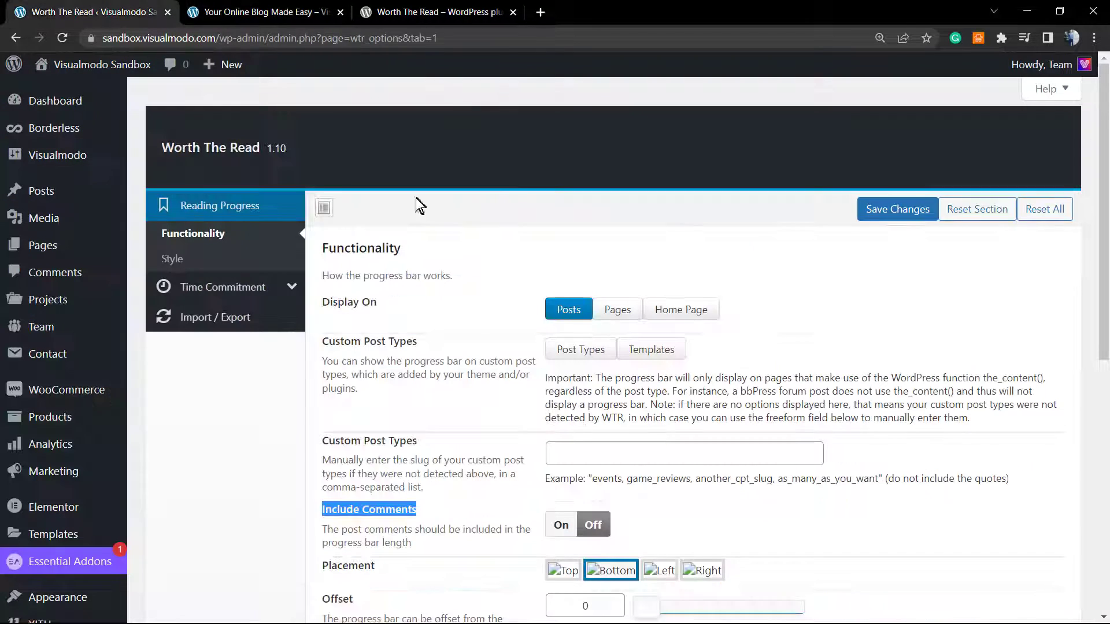
left_click(663, 572)
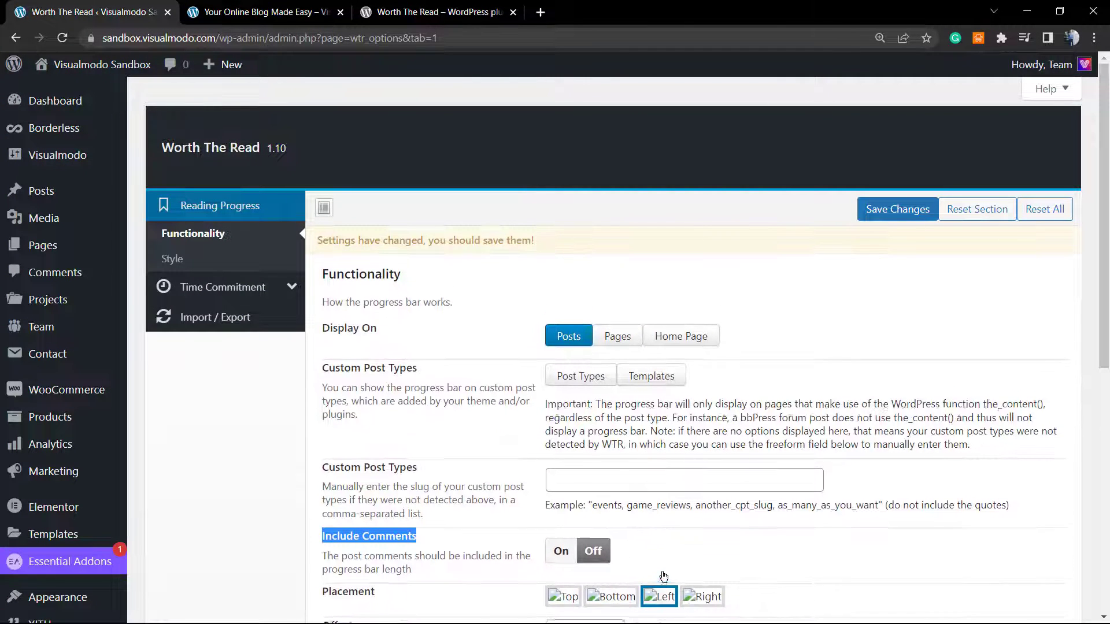
left_click(897, 210)
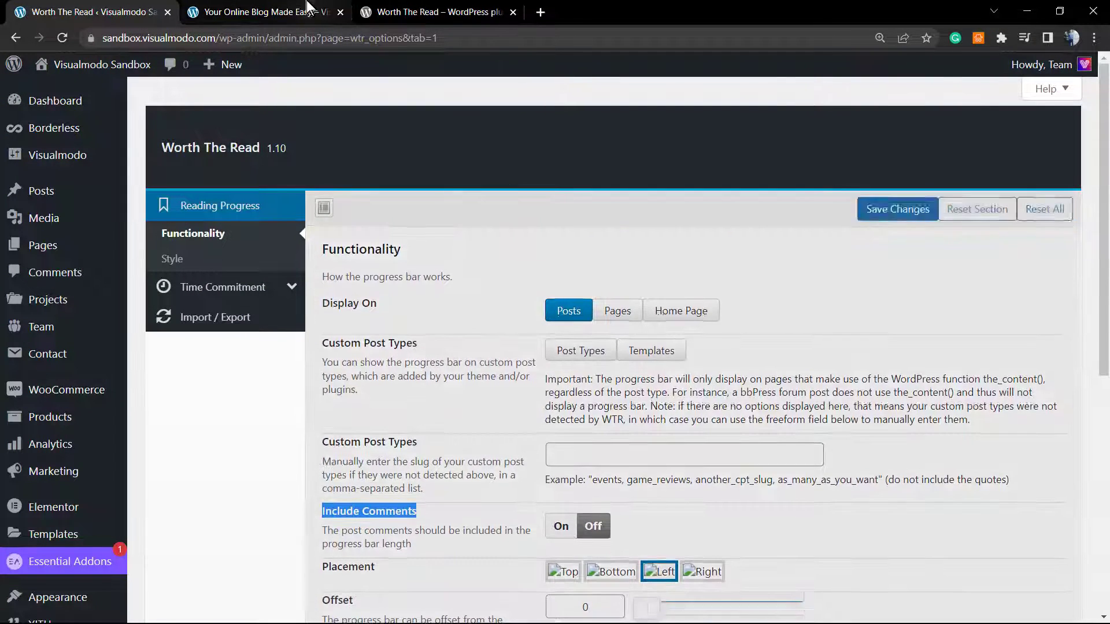
- Reload the blog post and scroll through it to preview the left-edge bar
key("F5")
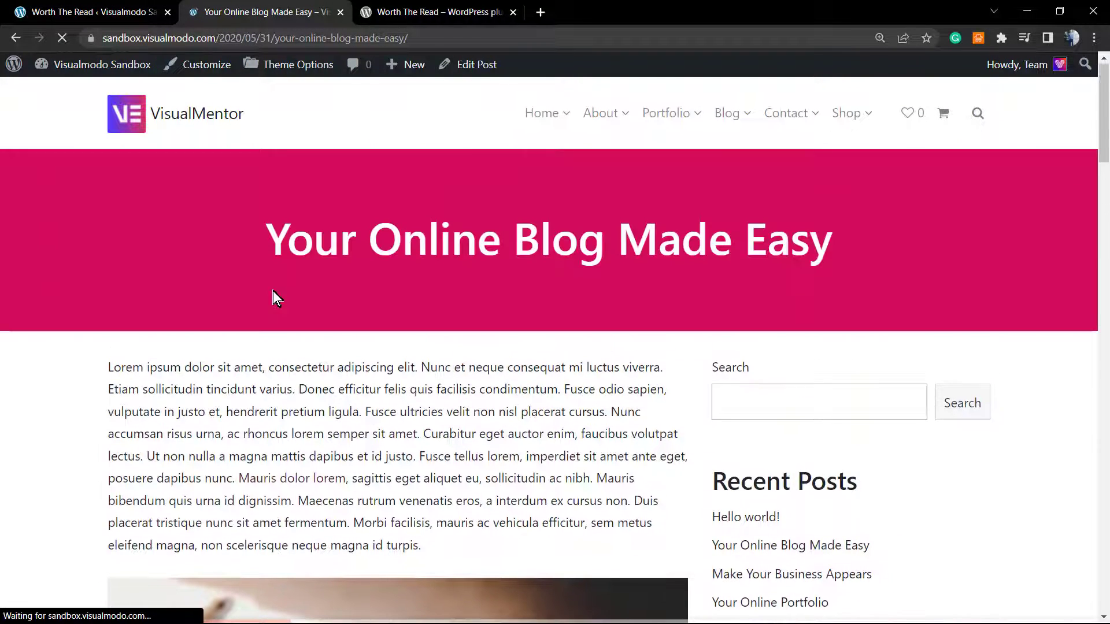
scroll(208, 339, "down", 5)
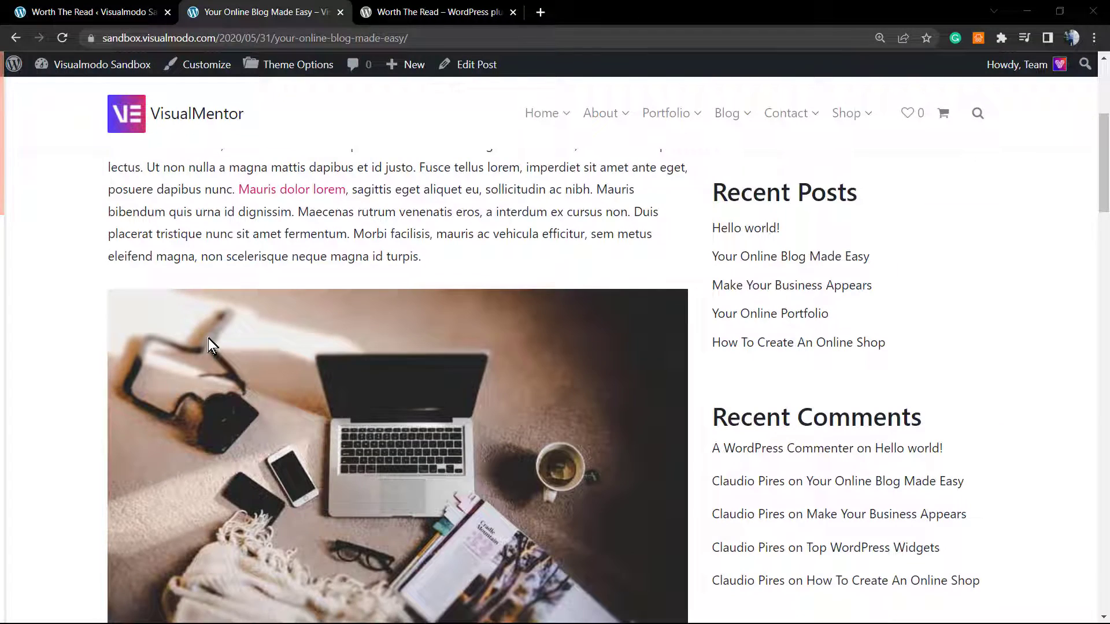
scroll(208, 341, "down", 8)
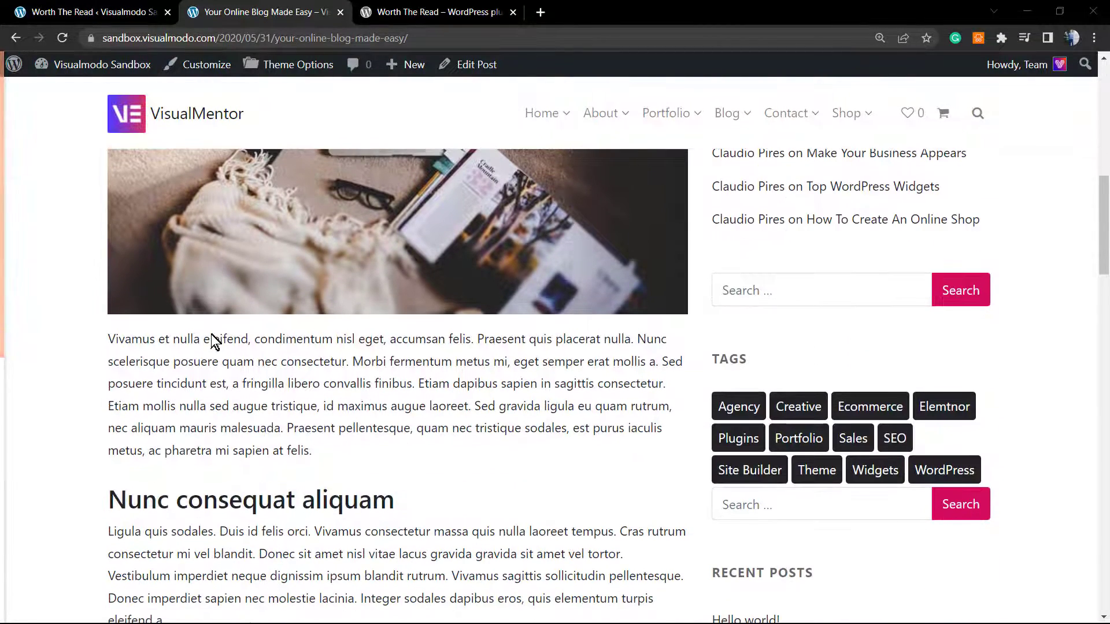
scroll(213, 338, "down", 1)
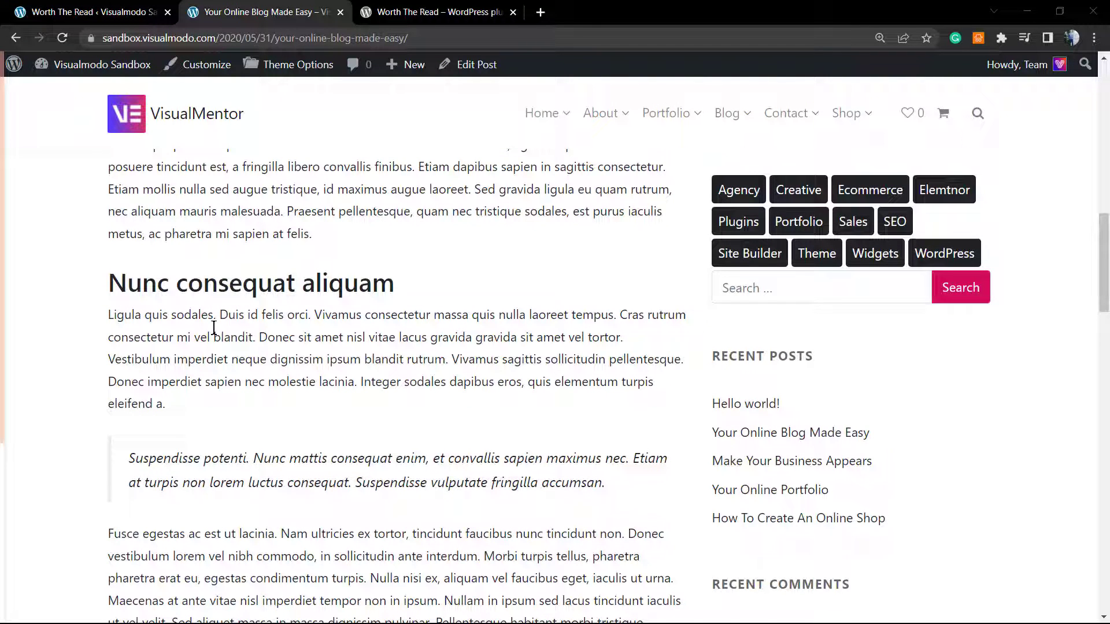
scroll(214, 328, "down", 8)
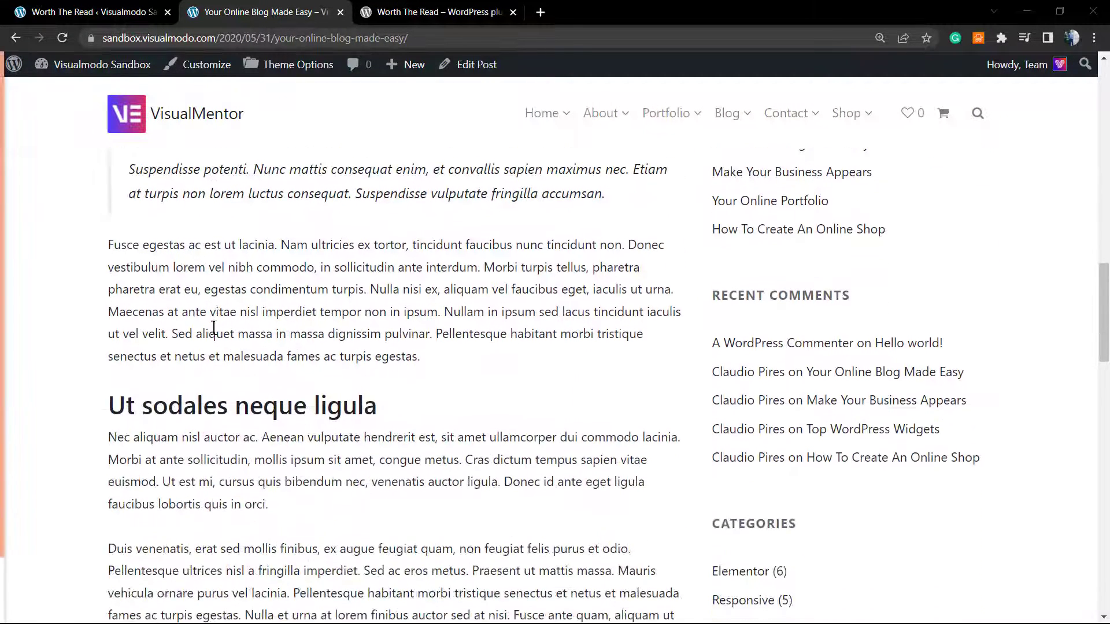
scroll(214, 328, "up", 20)
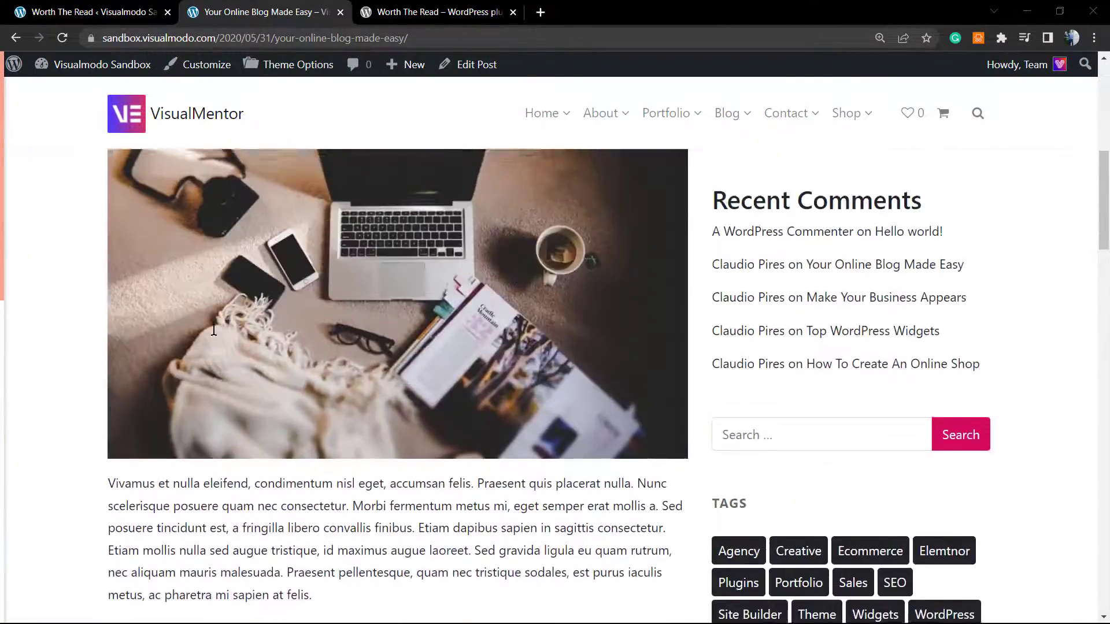
scroll(214, 328, "up", 2)
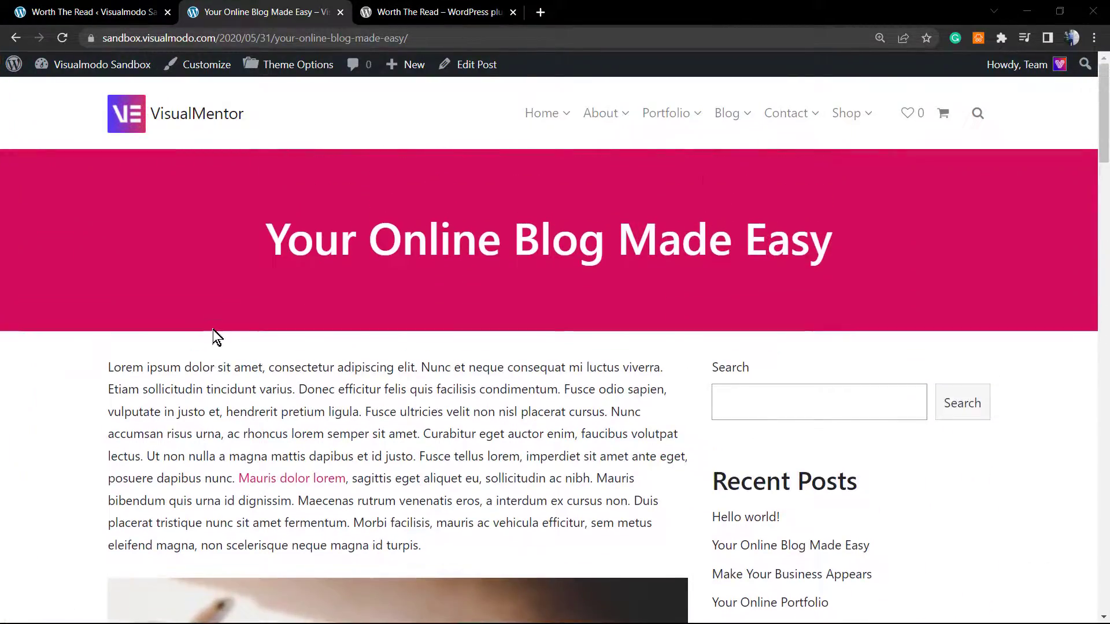
scroll(213, 330, "down", 4)
scroll(212, 331, "down", 10)
scroll(213, 331, "up", 2)
scroll(212, 331, "down", 6)
scroll(214, 335, "down", 9)
scroll(252, 272, "up", 14)
scroll(334, 289, "up", 8)
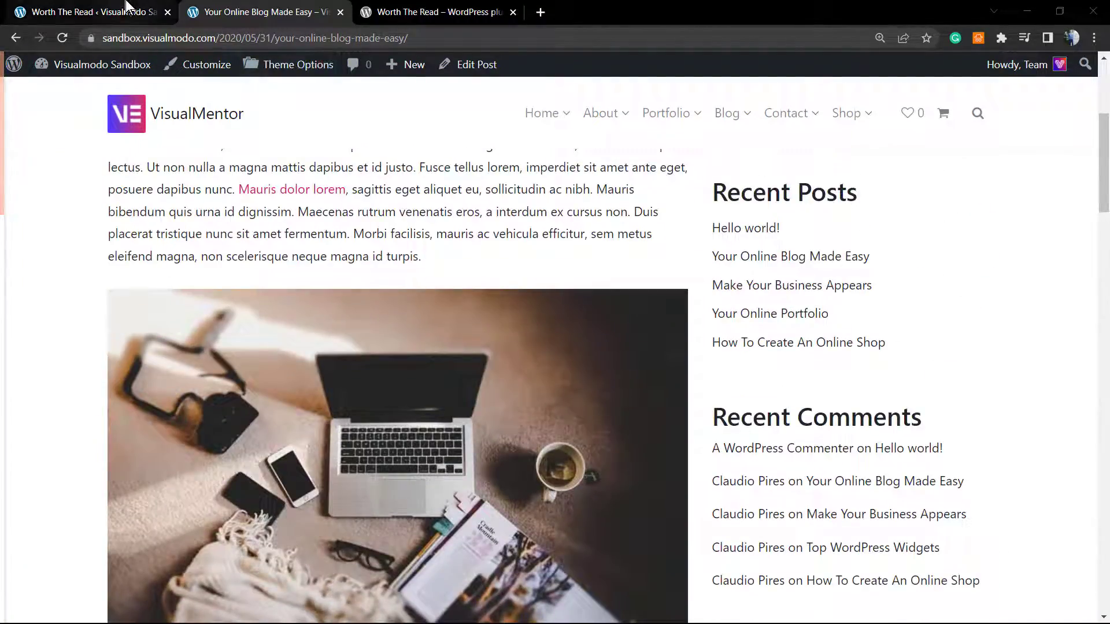
- Keep the Left placement, drag the Offset slider to 33 and save
left_click(93, 12)
scroll(633, 477, "down", 2)
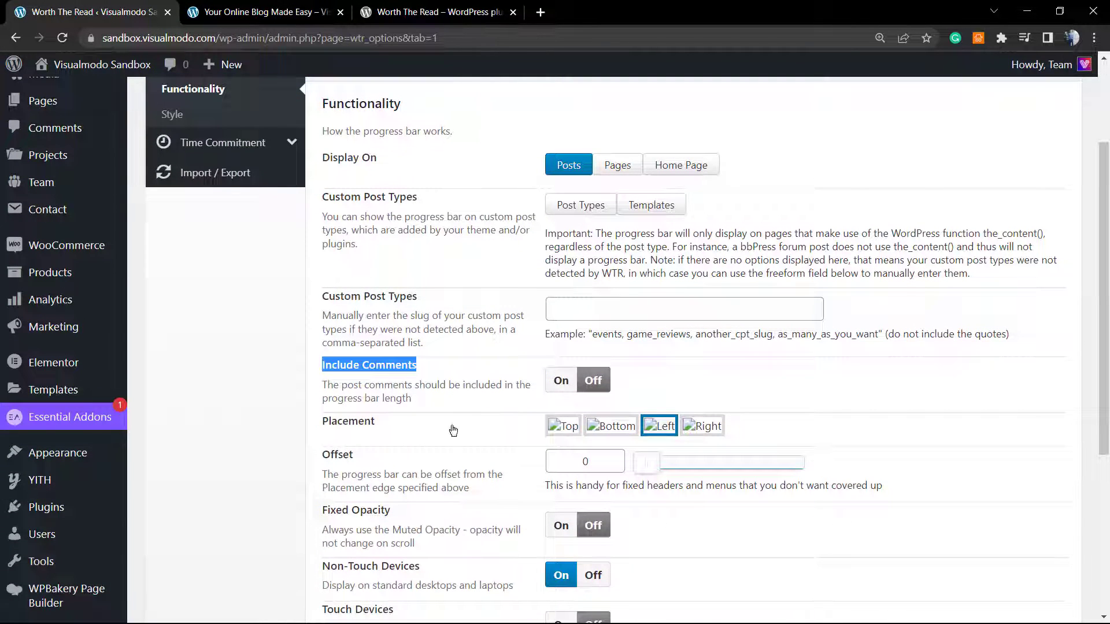
left_click(561, 426)
scroll(578, 462, "down", 2)
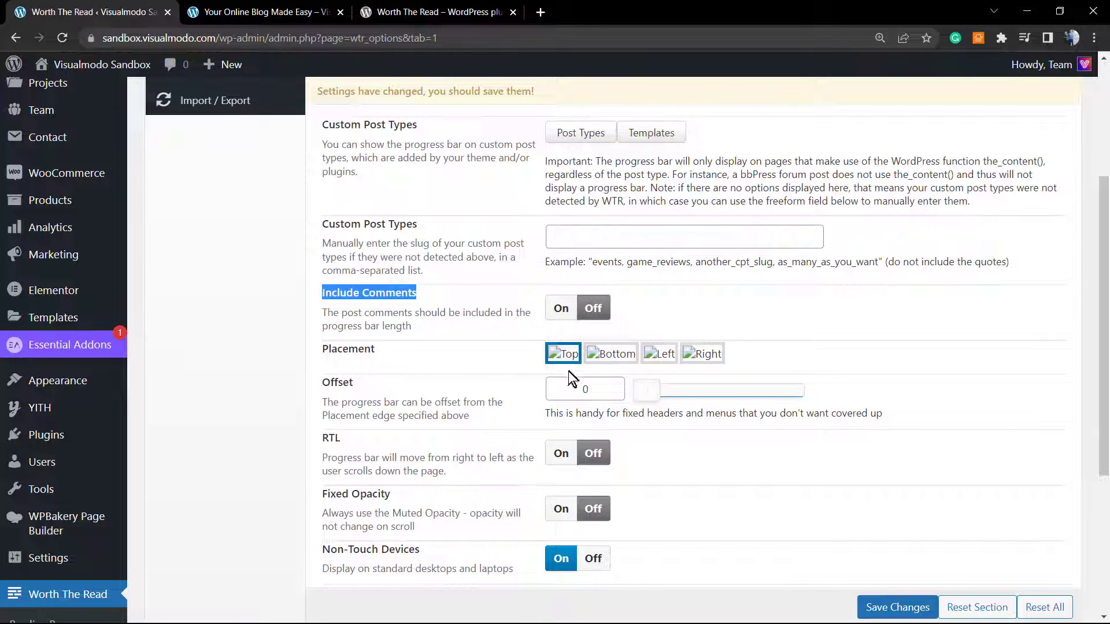
left_click(665, 356)
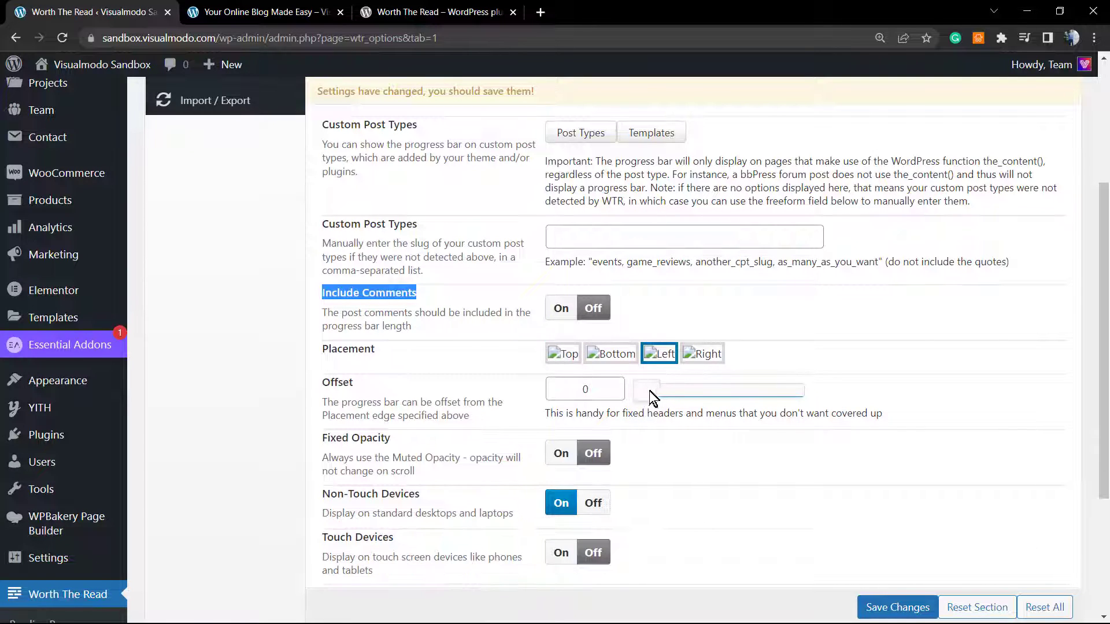
left_click_drag(651, 392, 659, 392)
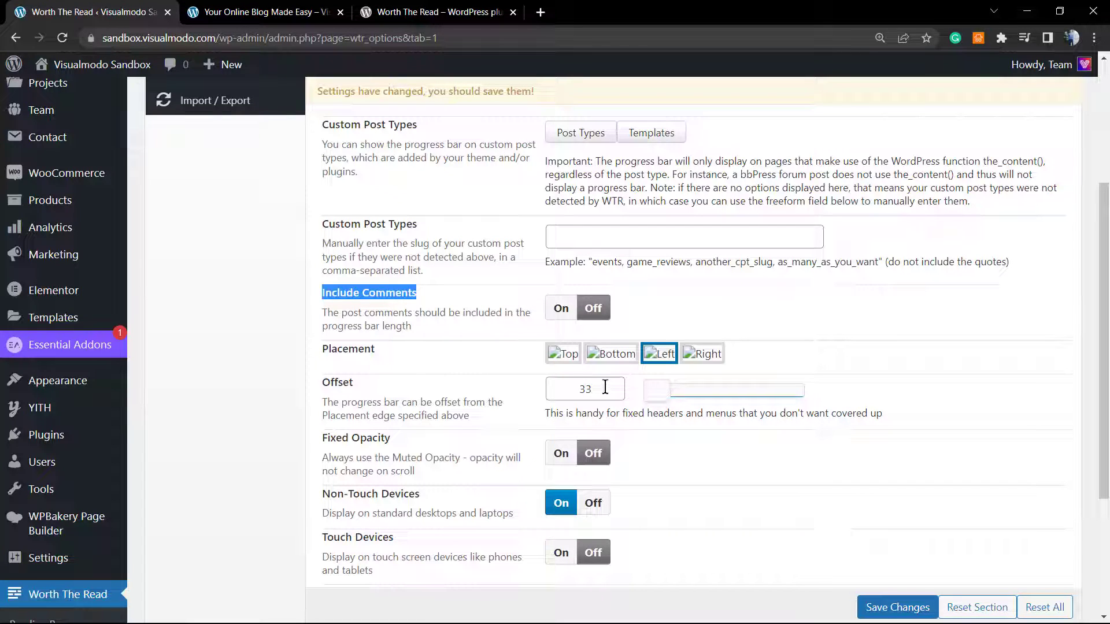
left_click(883, 606)
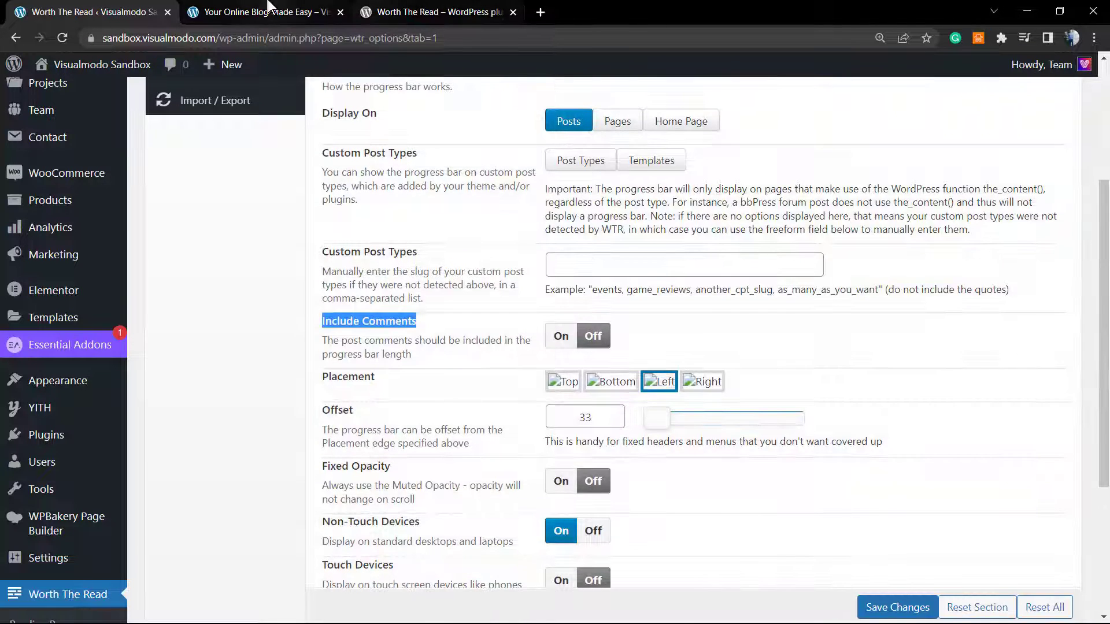
- Reload the blog post and scroll to check the offset progress bar
left_click(260, 12)
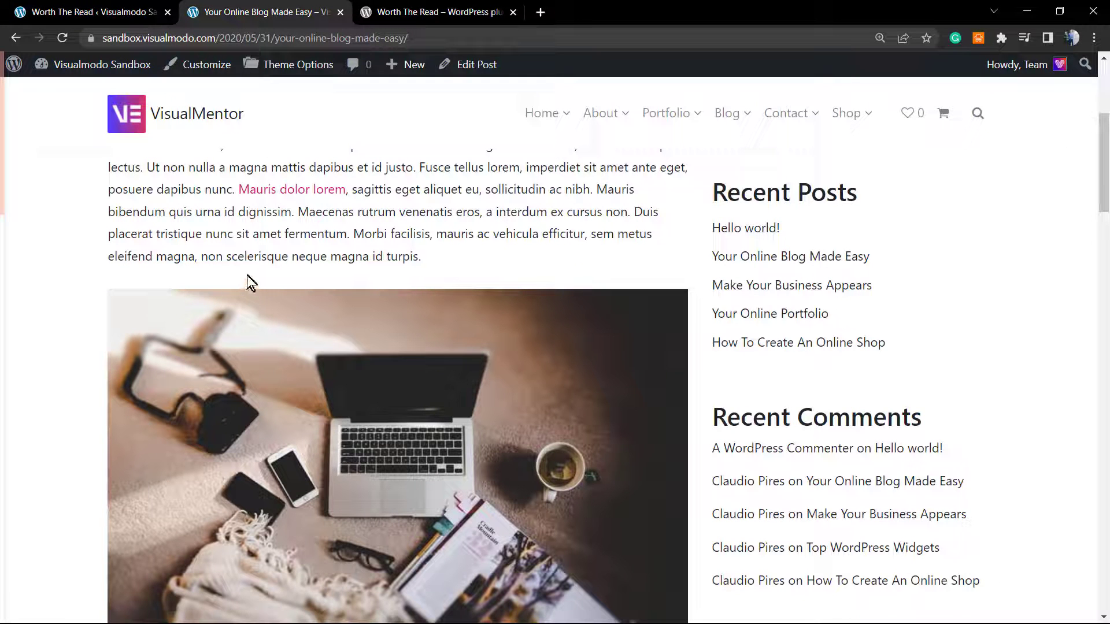
key("F5")
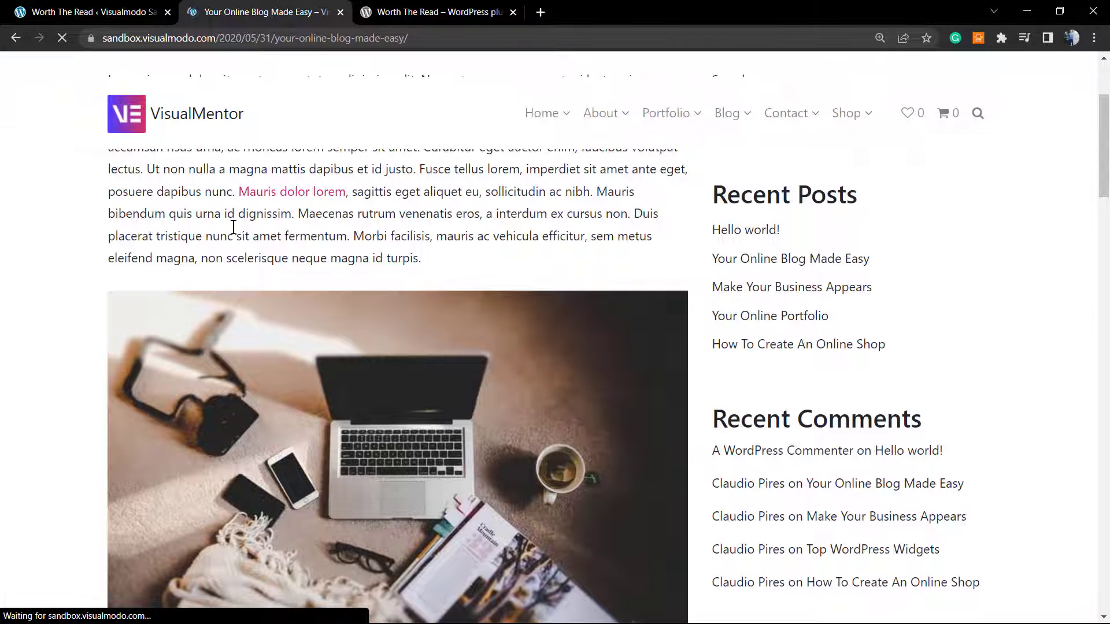
scroll(232, 227, "down", 10)
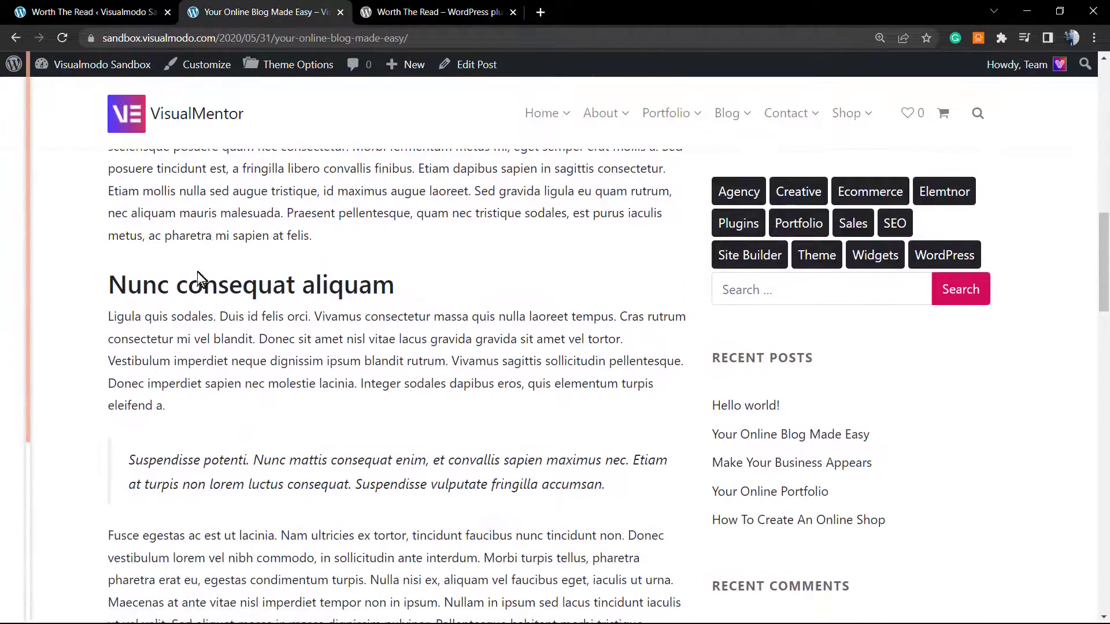
scroll(87, 451, "up", 1)
scroll(81, 443, "down", 14)
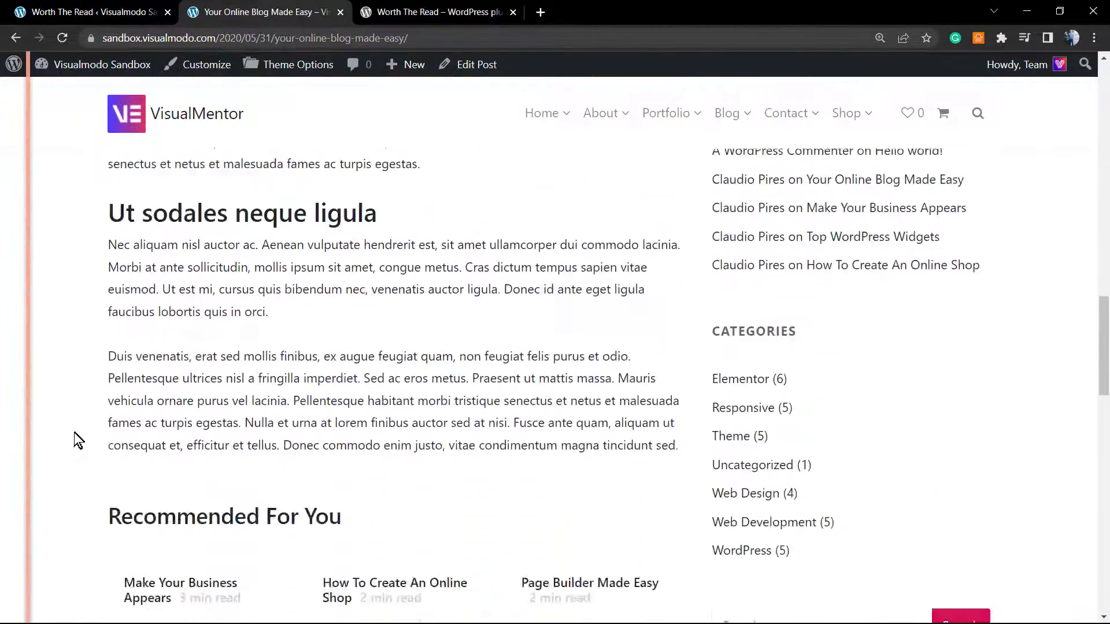
scroll(75, 433, "up", 20)
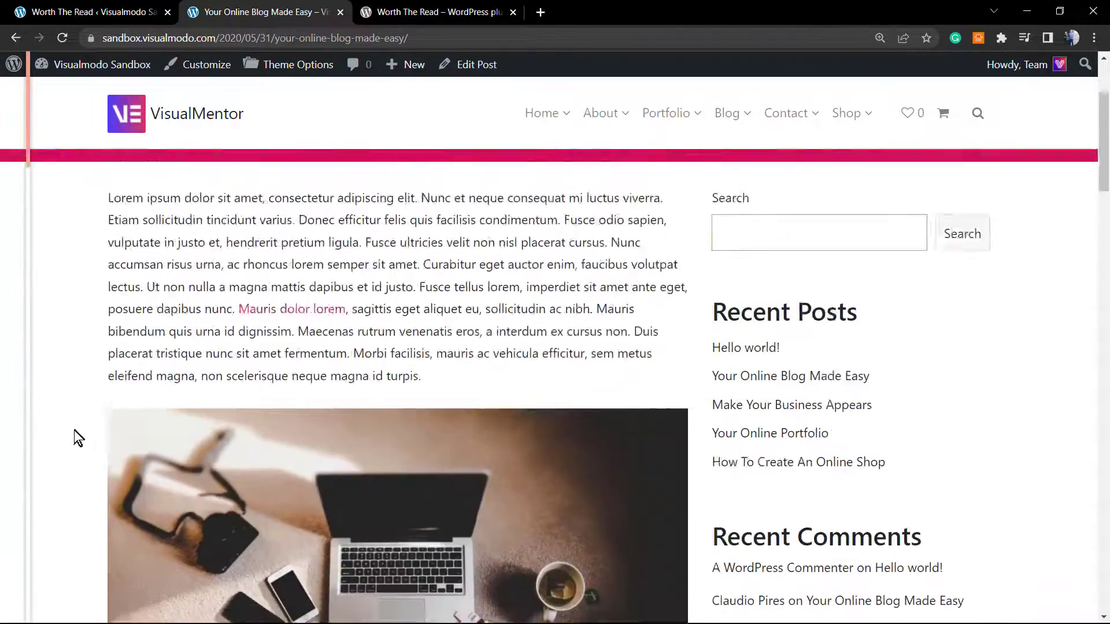
scroll(72, 429, "down", 18)
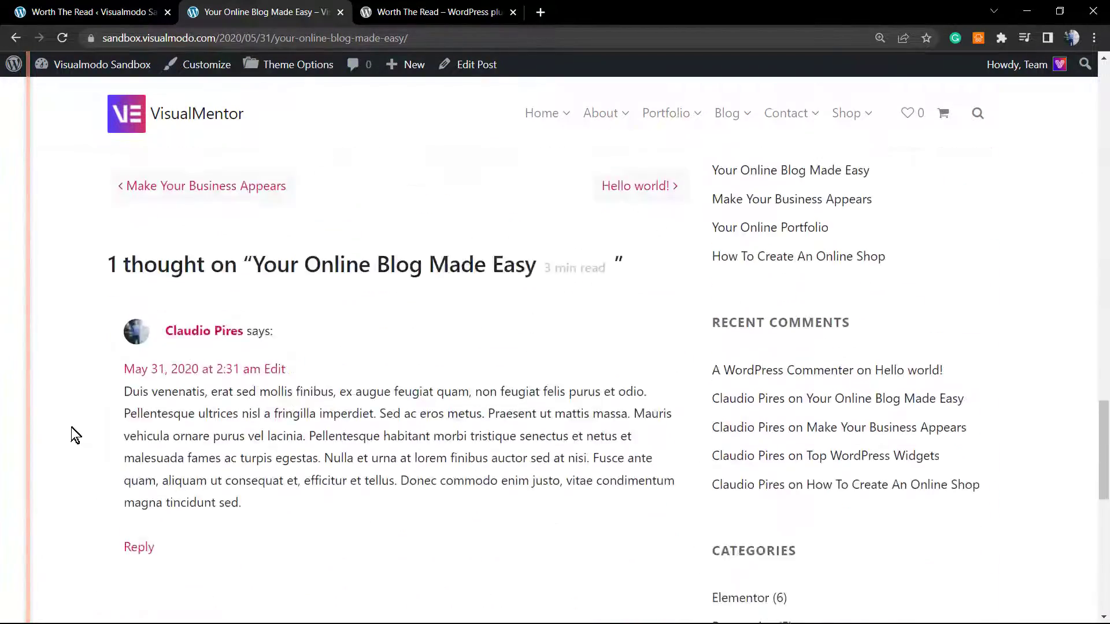
scroll(72, 431, "up", 20)
scroll(76, 433, "up", 15)
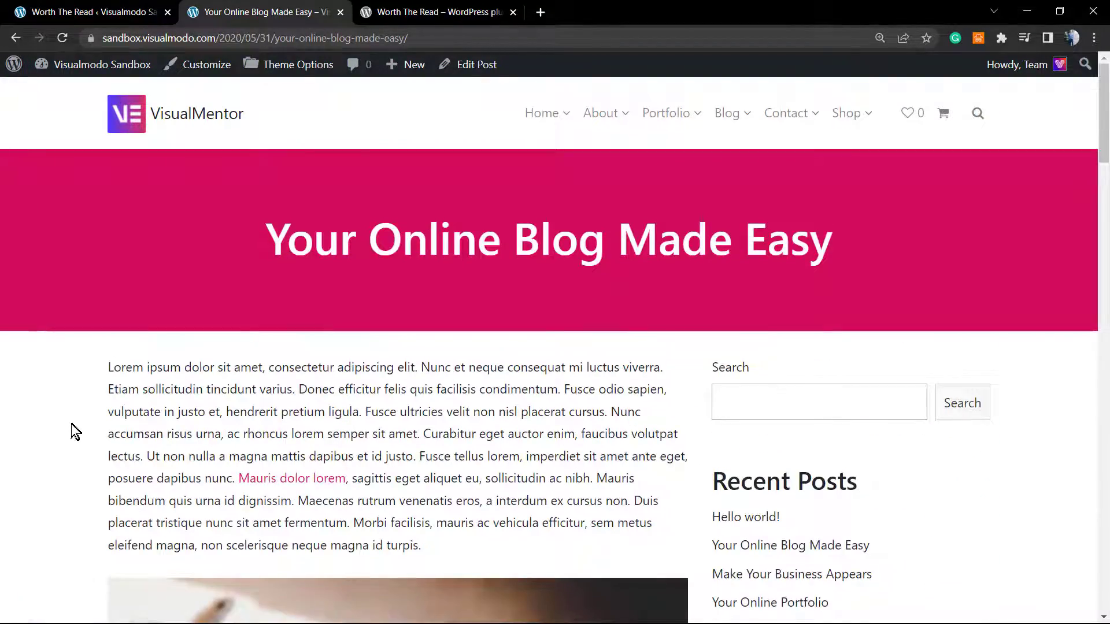
scroll(72, 431, "down", 1)
scroll(66, 417, "up", 1)
- Reset the progress bar Offset to 0 and place it at the Top
key("ctrl+shift+Tab")
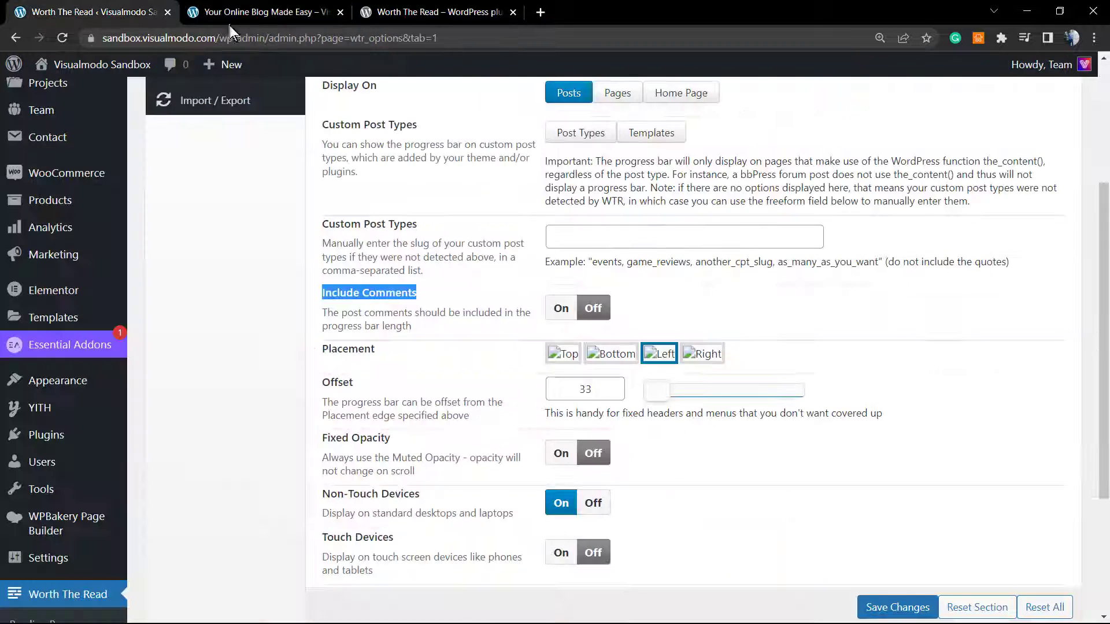
left_click_drag(657, 391, 560, 393)
left_click(559, 357)
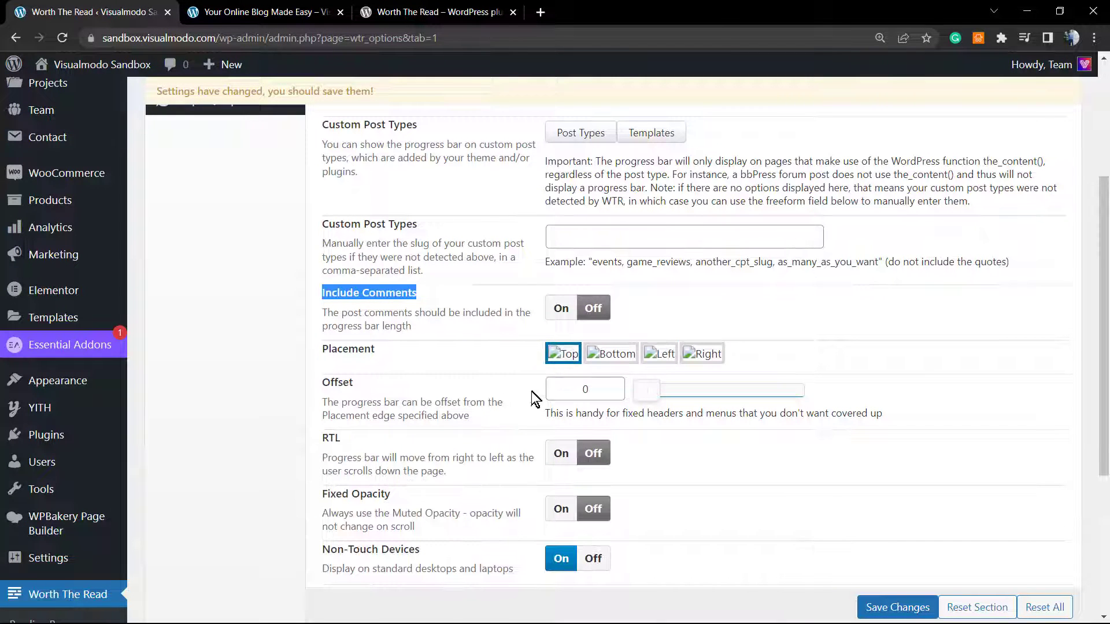
scroll(528, 406, "down", 1)
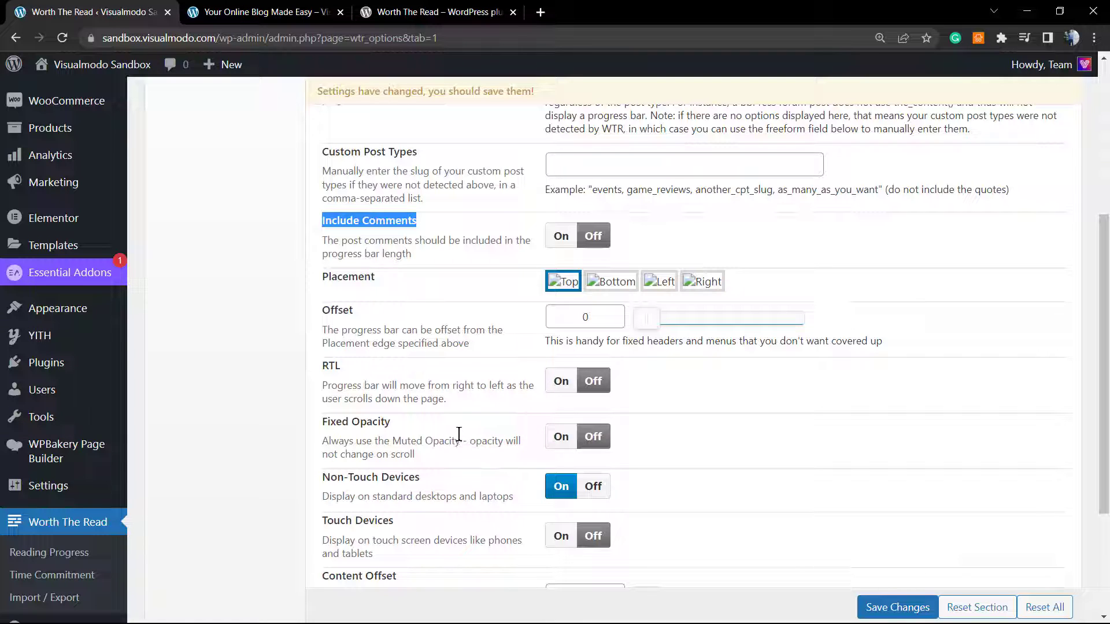
- Try Fixed Opacity, leave it off, and scroll to the device display toggles
left_click(569, 440)
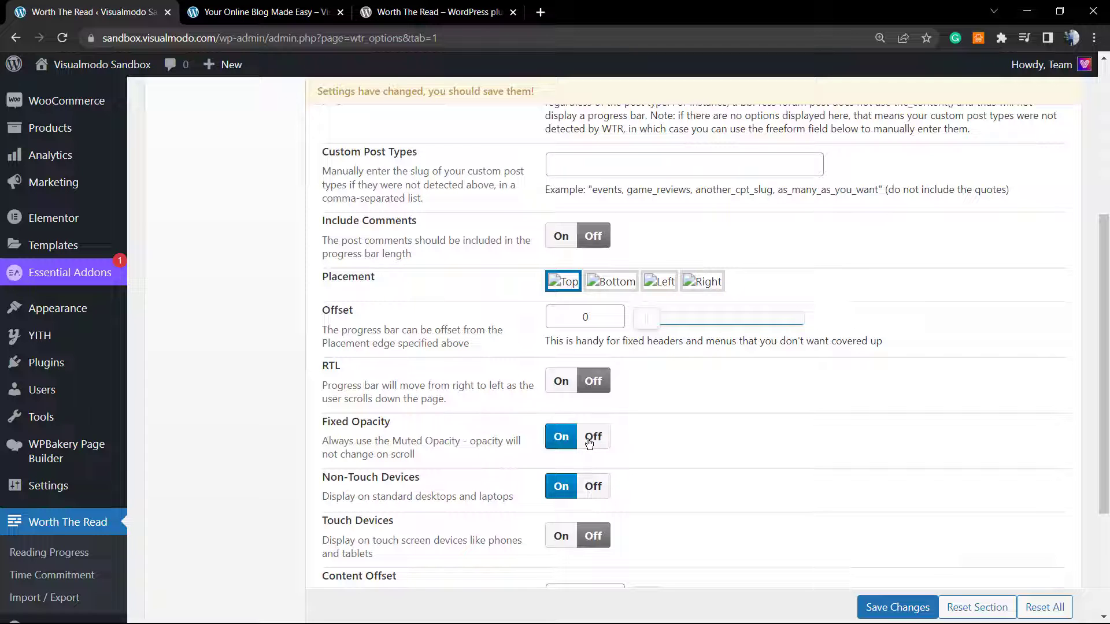
left_click(588, 440)
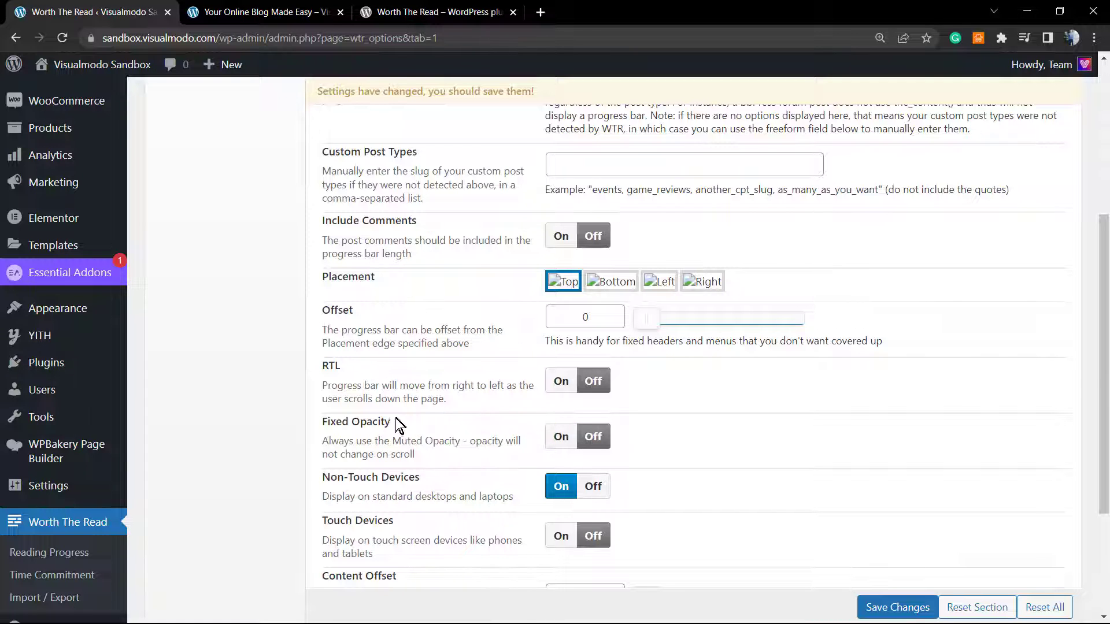
scroll(385, 424, "down", 1)
scroll(382, 424, "down", 1)
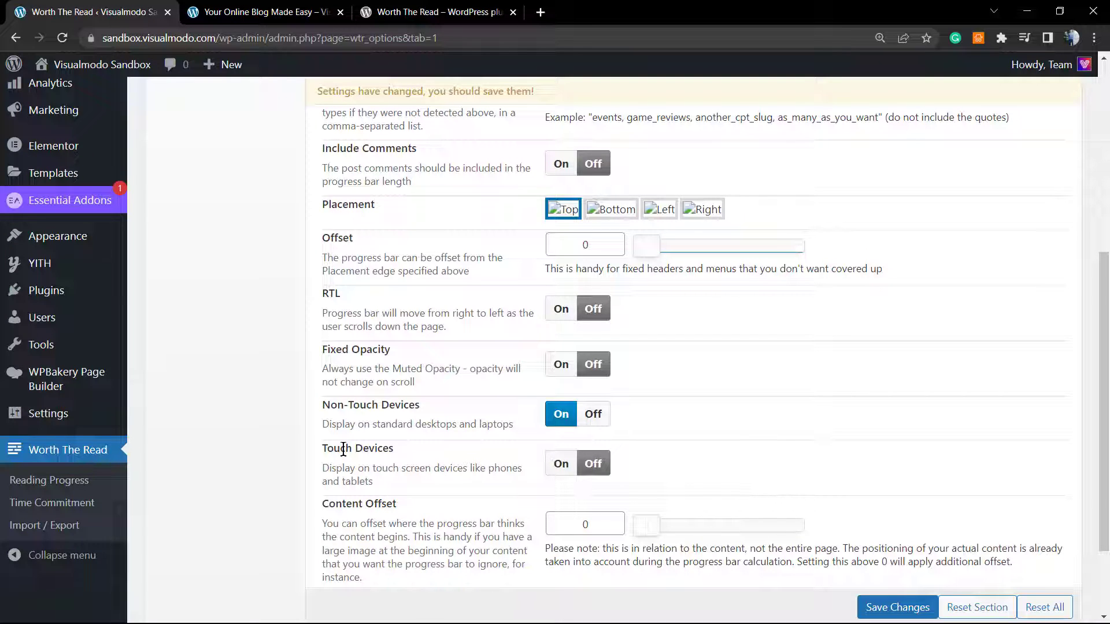
- Turn the Touch Devices toggle On so the progress bar shows on phones and tablets
scroll(371, 462, "down", 1)
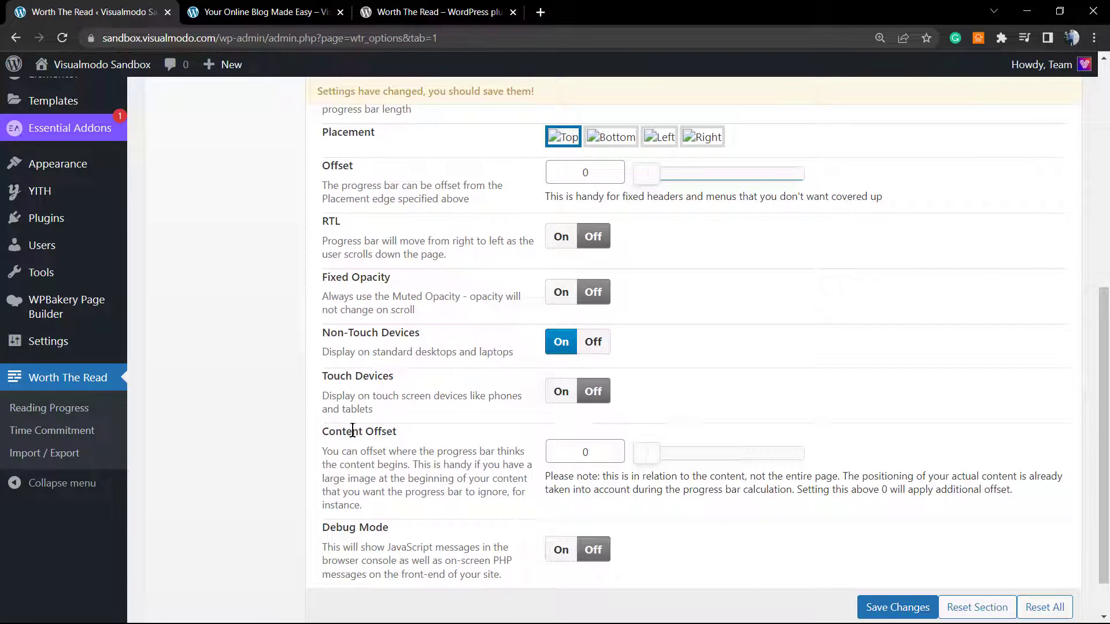
double_click(341, 399)
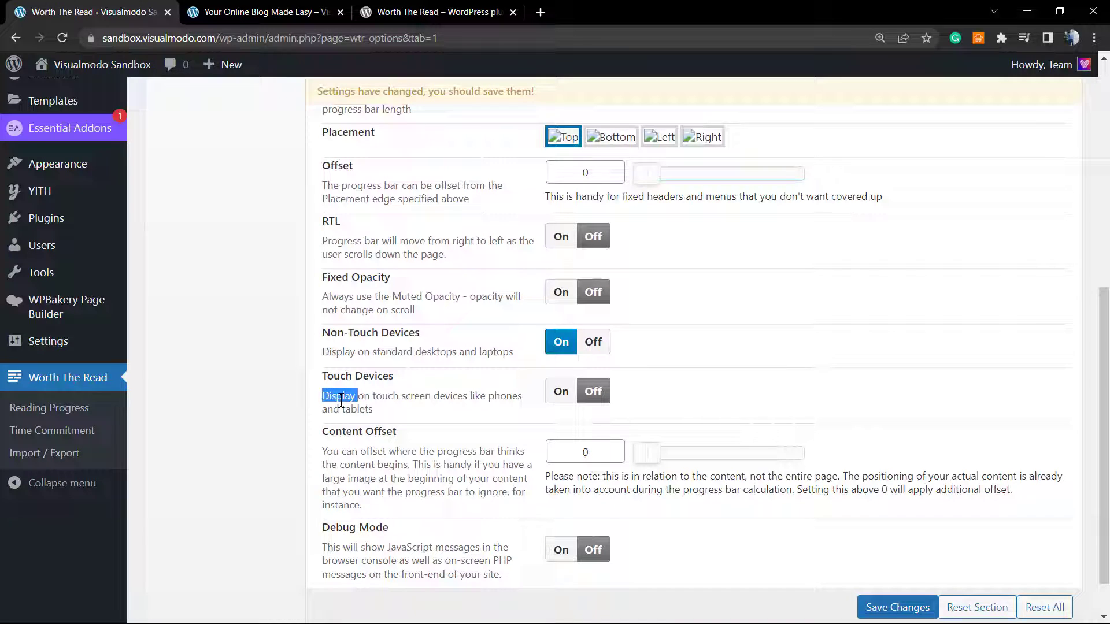
triple_click(341, 399)
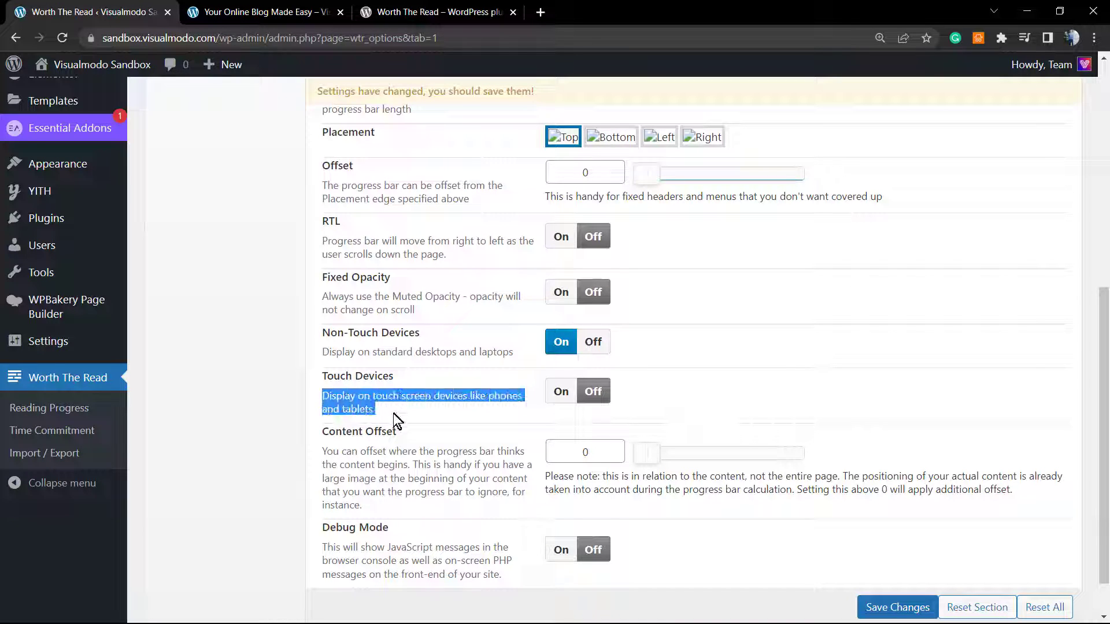
left_click(560, 393)
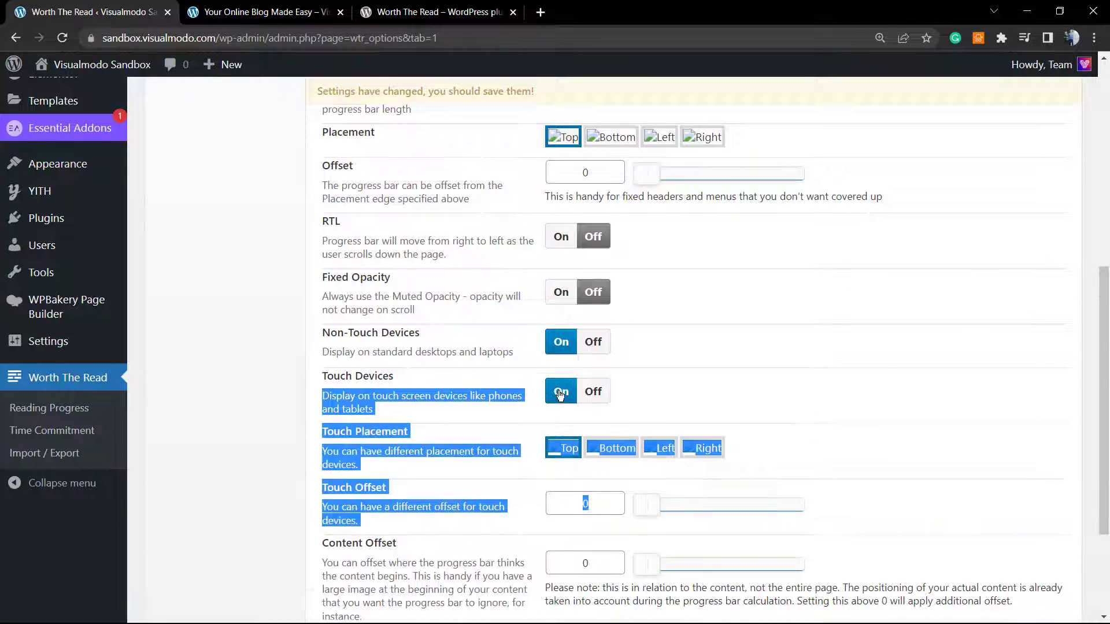
left_click(489, 398)
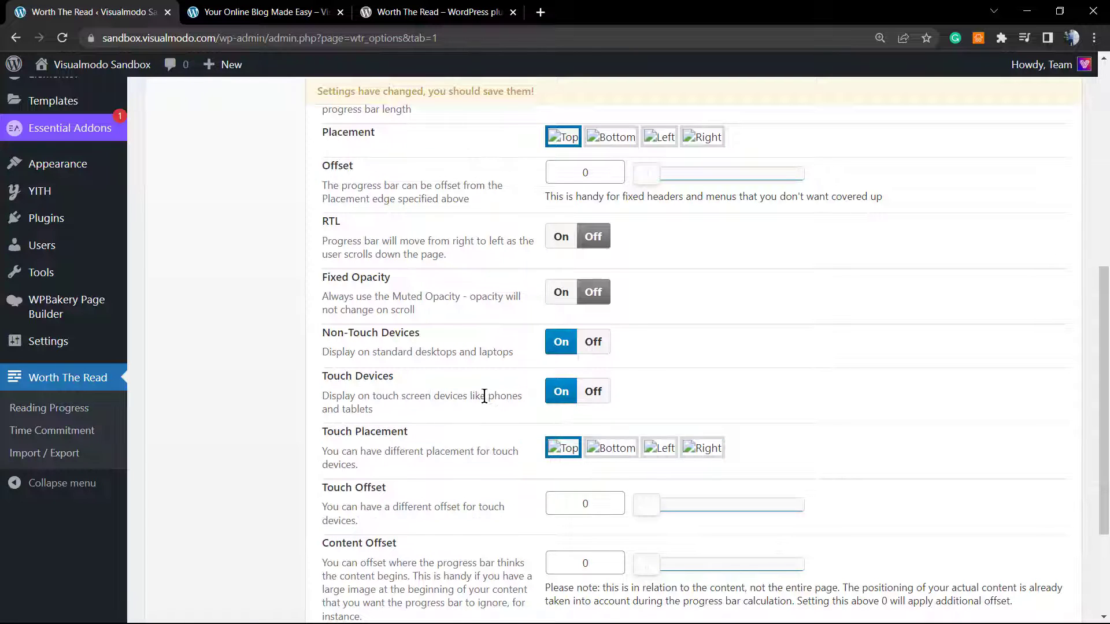
scroll(484, 396, "down", 3)
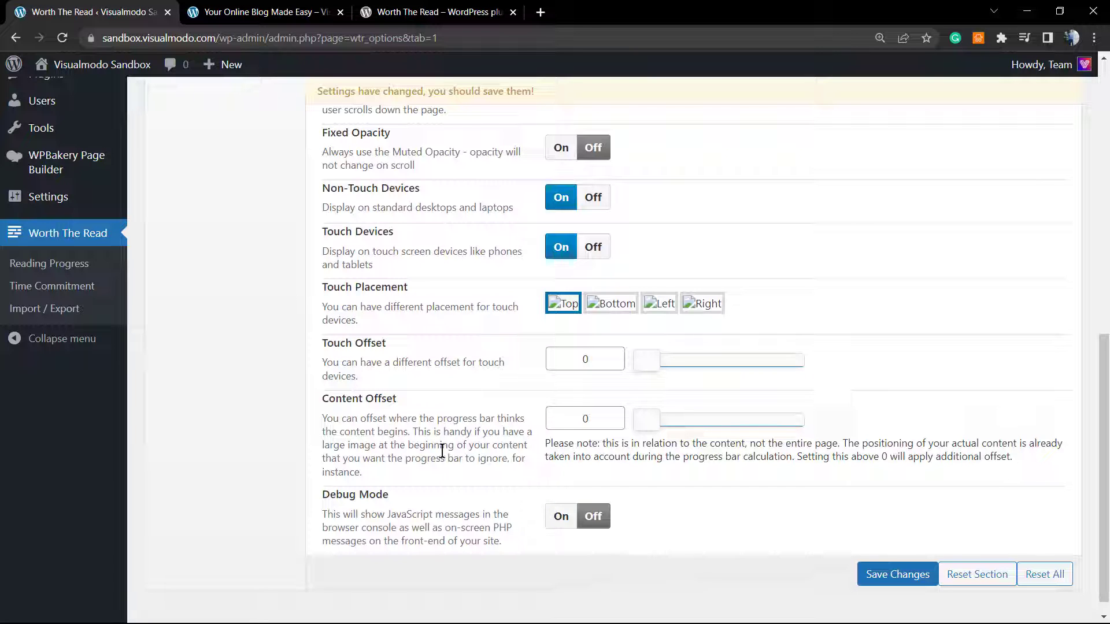
scroll(430, 440, "down", 1)
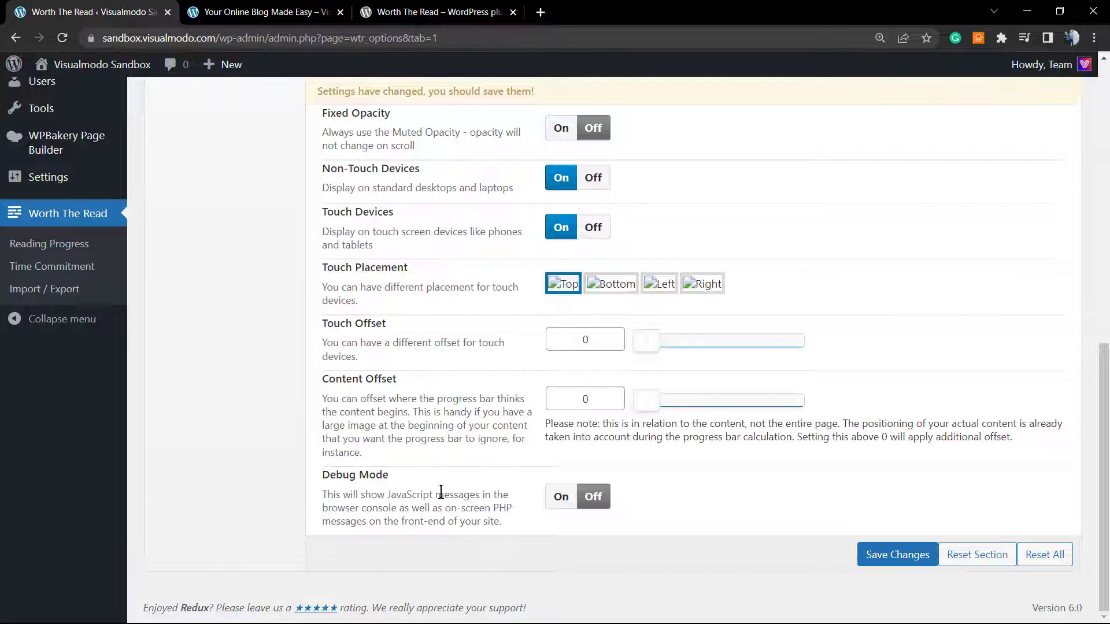
- Save the device settings, then change the bar Thickness from 5 to 9 and save
left_click(896, 554)
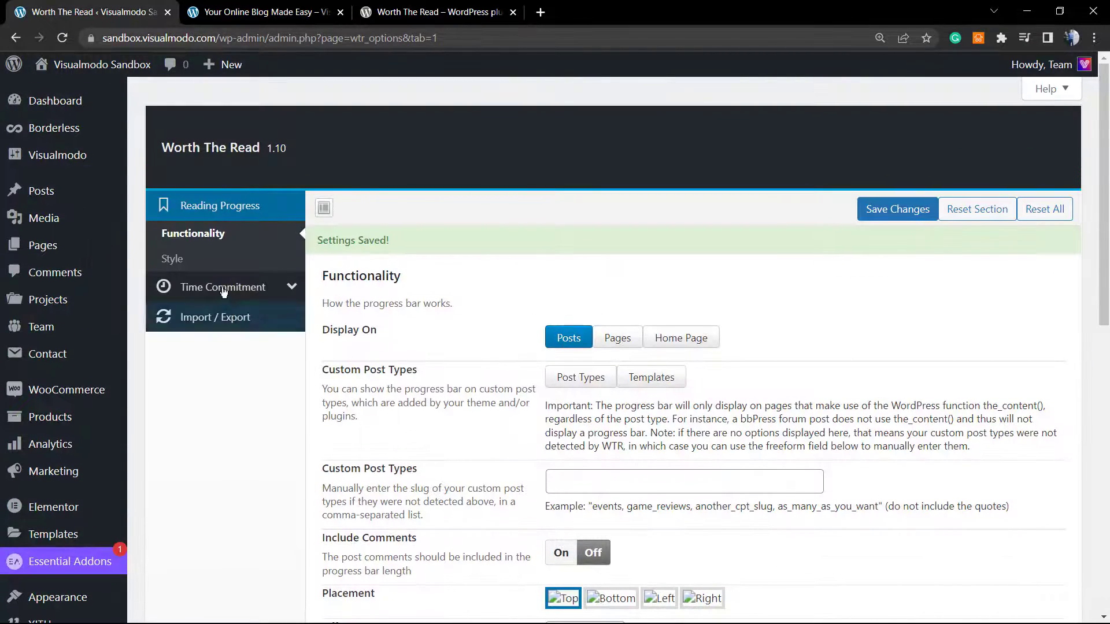
left_click(172, 259)
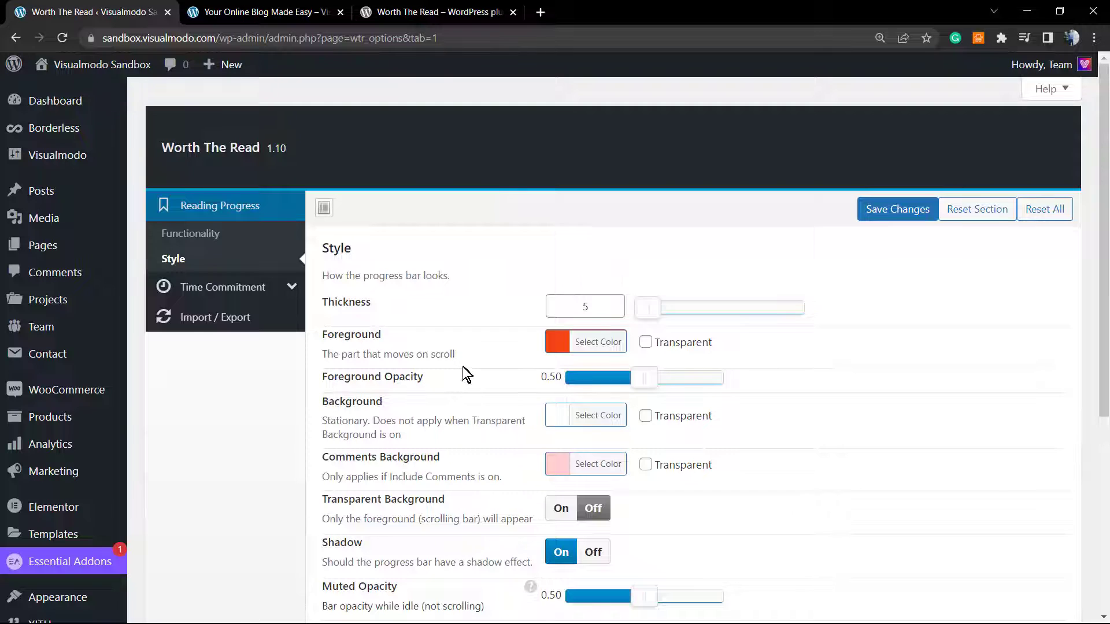
double_click(587, 306)
type("8")
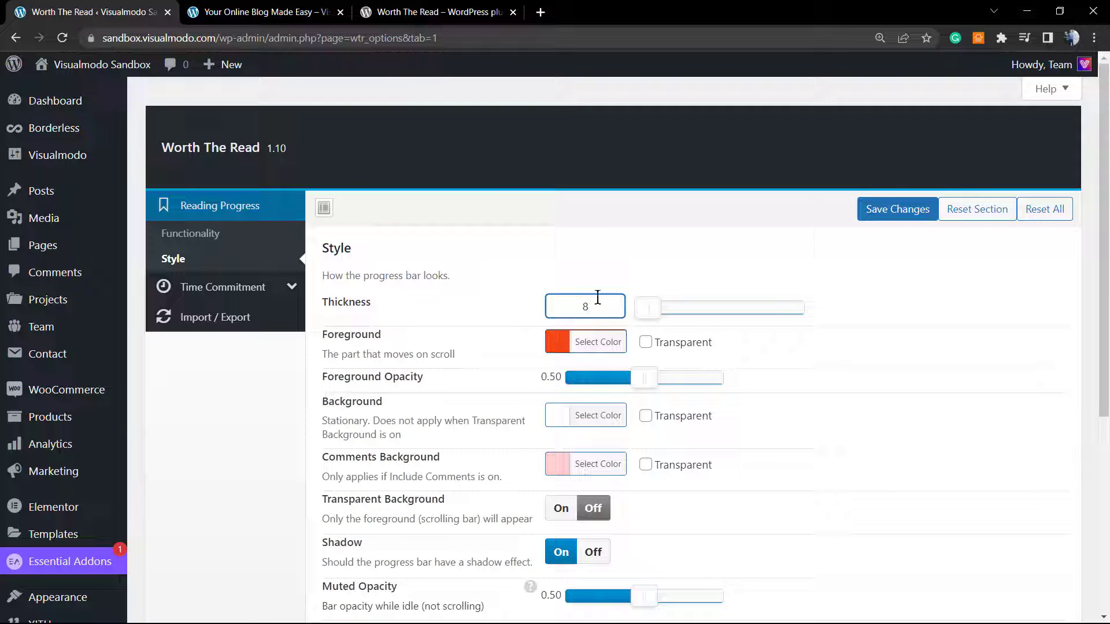
double_click(584, 307)
type("9")
left_click(876, 215)
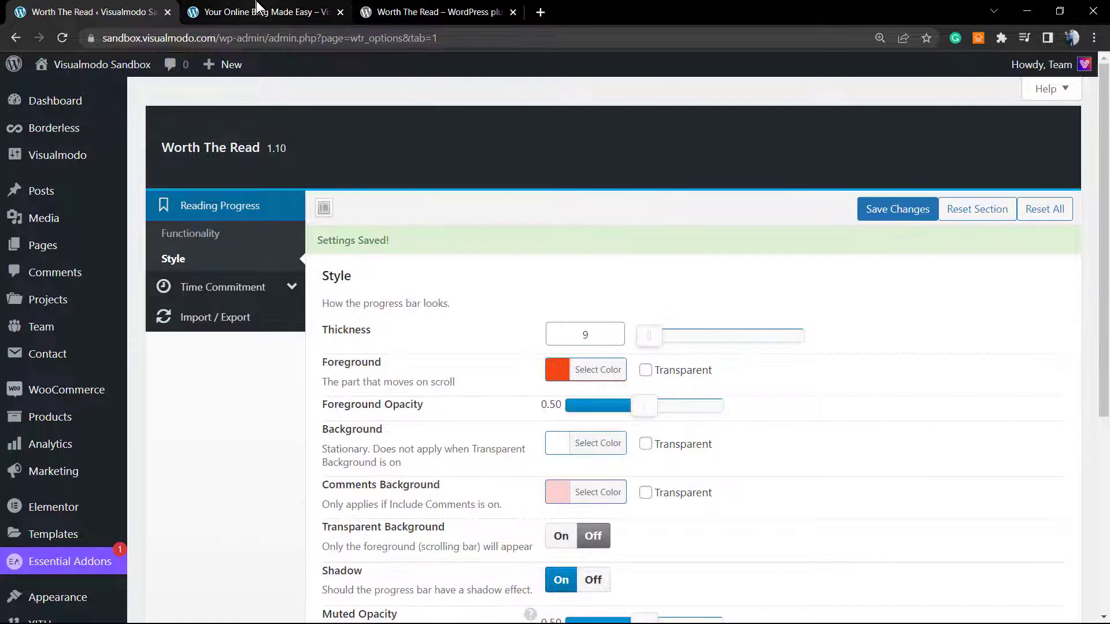
- Reload the blog post to view the thickness-9 bar, then go back to the Style settings
left_click(260, 11)
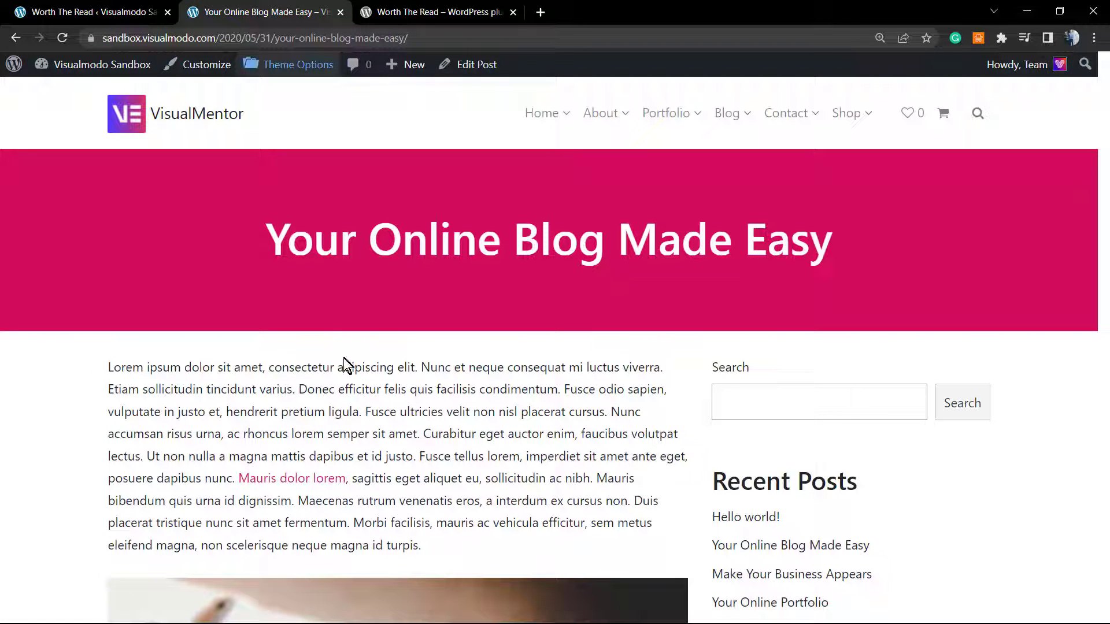
key("F5")
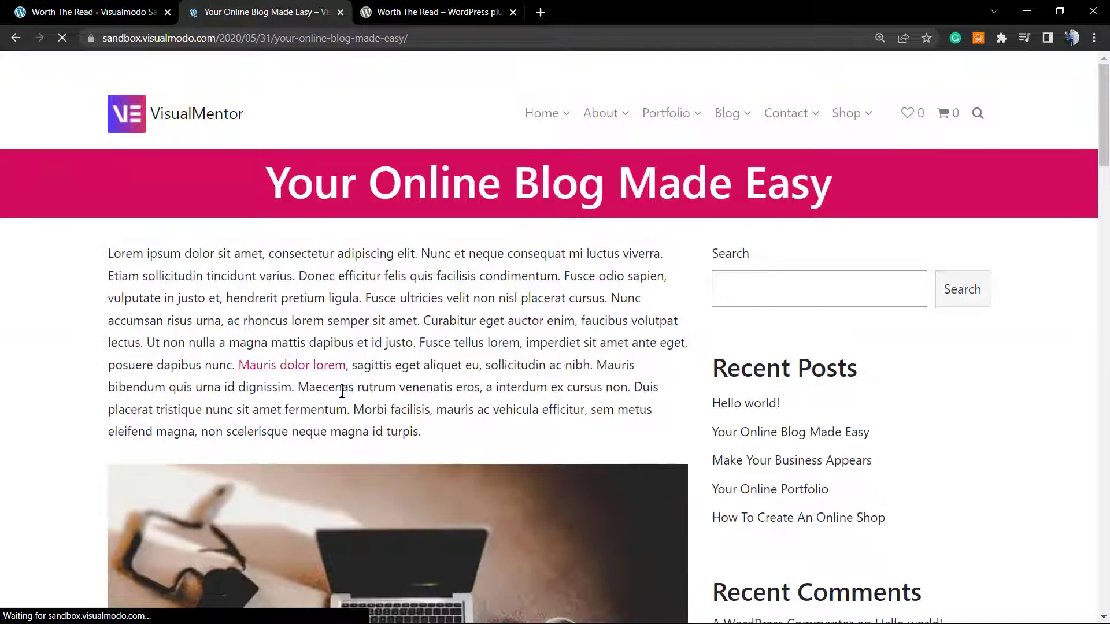
scroll(345, 373, "down", 4)
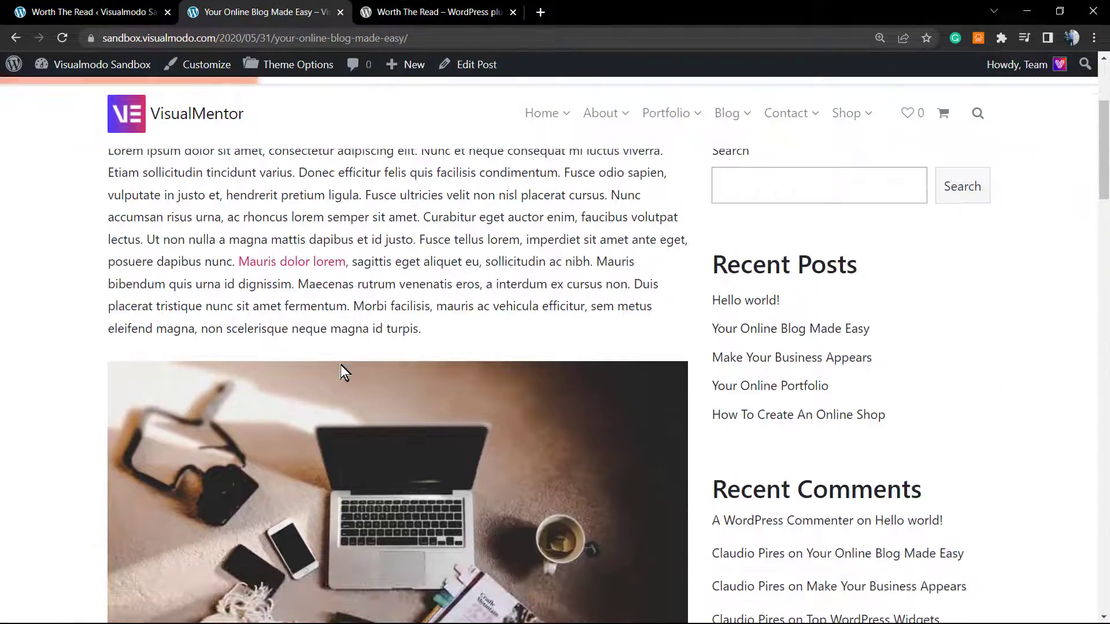
scroll(345, 373, "down", 8)
scroll(341, 370, "up", 12)
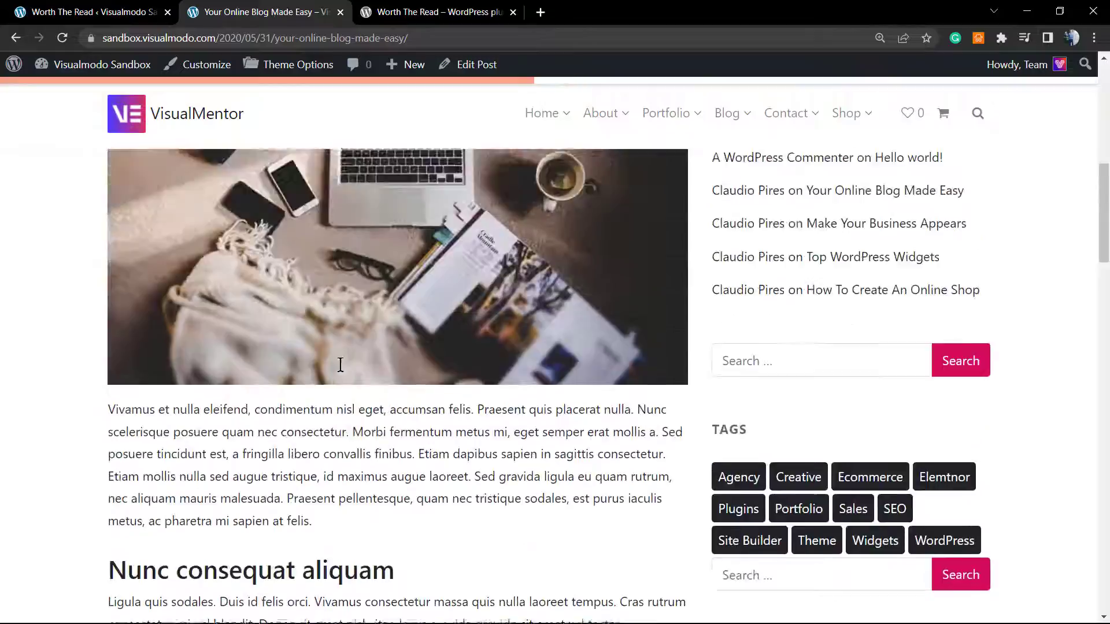
scroll(222, 116, "down", 5)
key("ctrl+shift+Tab")
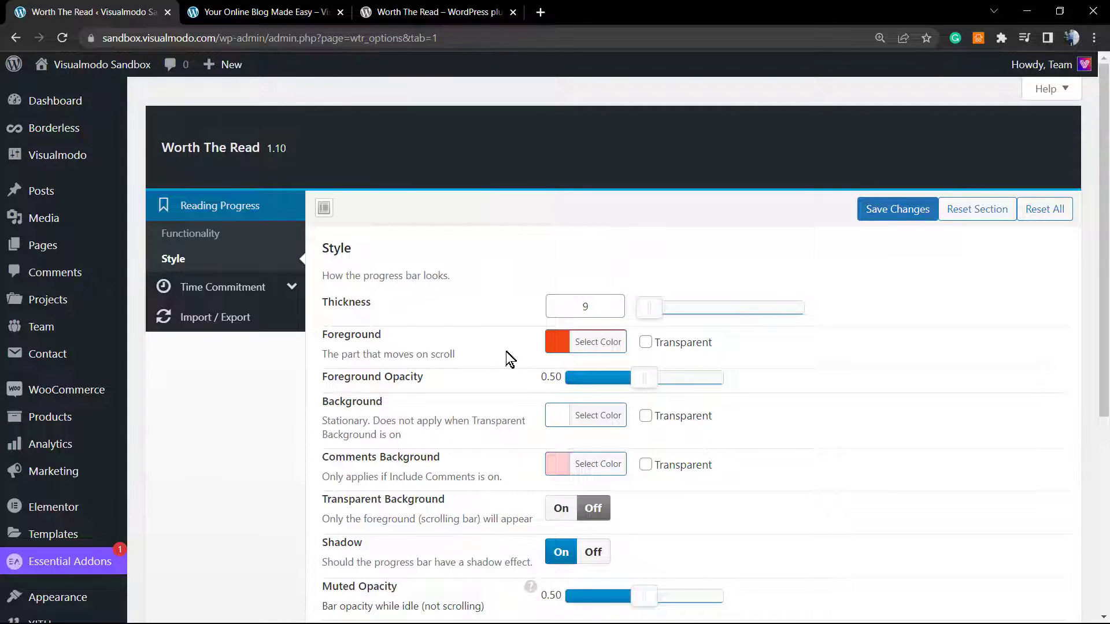
- Make the progress bar Foreground colour blue and save the Style settings
left_click(588, 343)
left_click(650, 411)
left_click(478, 411)
scroll(477, 415, "down", 1)
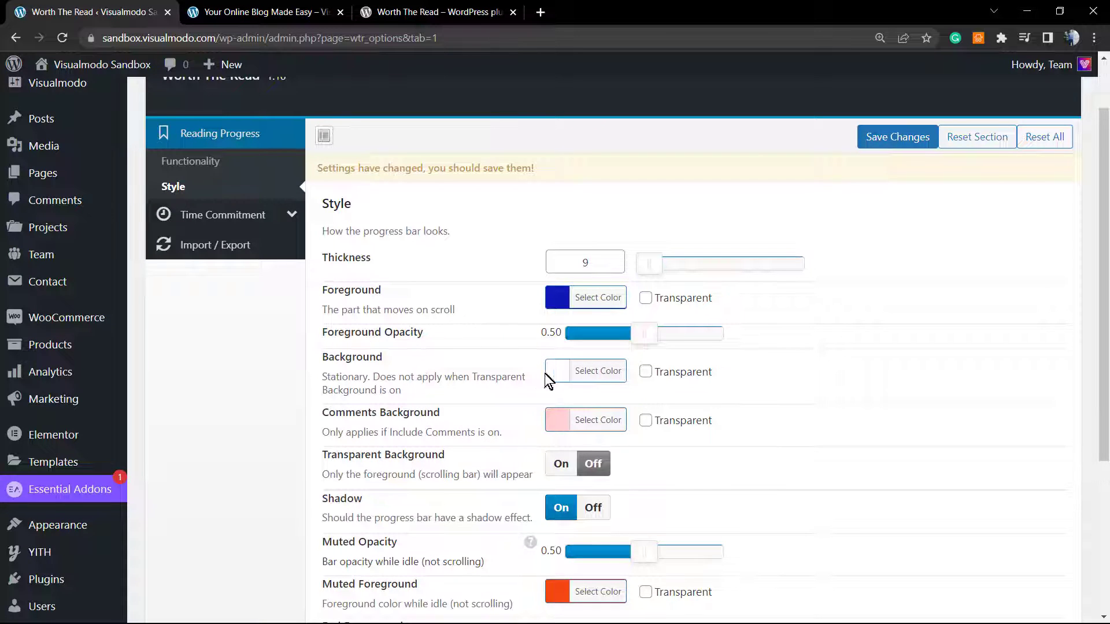
scroll(480, 423, "down", 1)
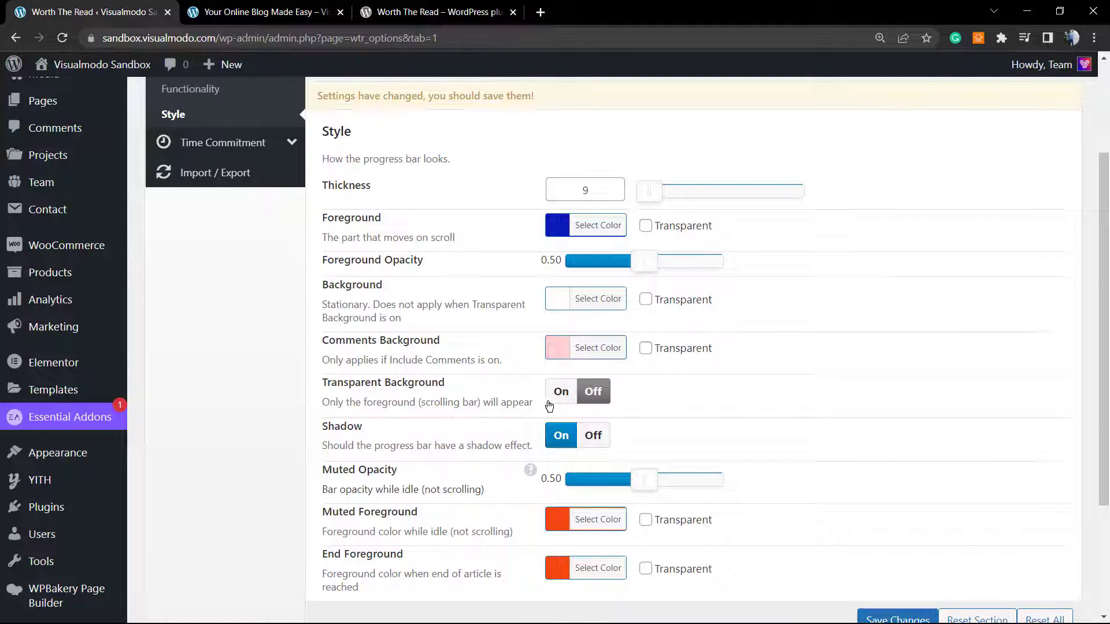
scroll(549, 405, "down", 2)
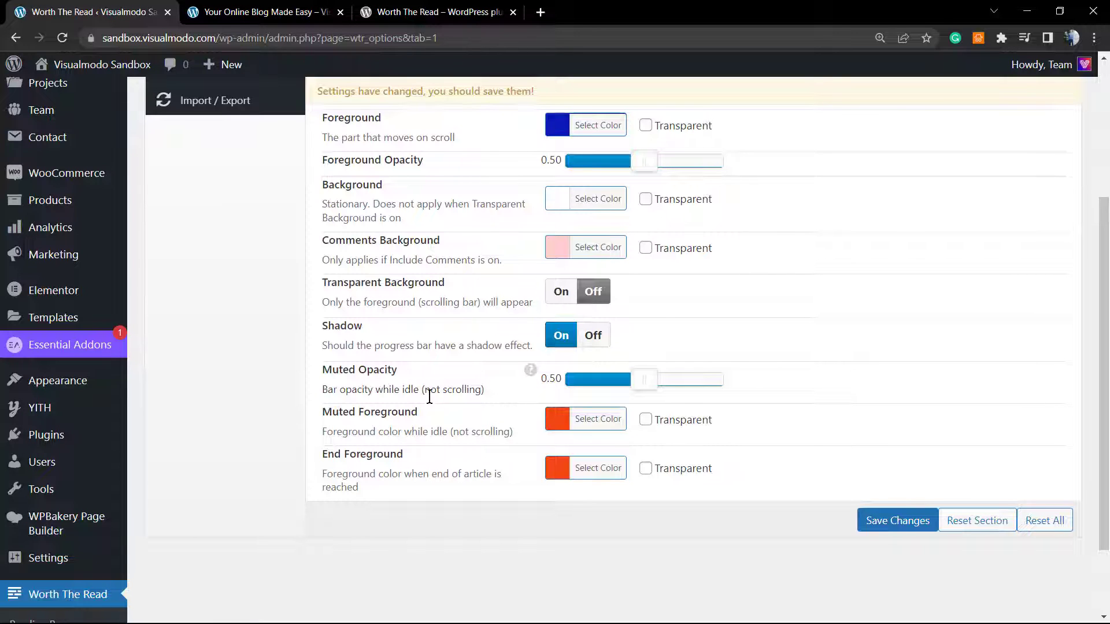
left_click(870, 520)
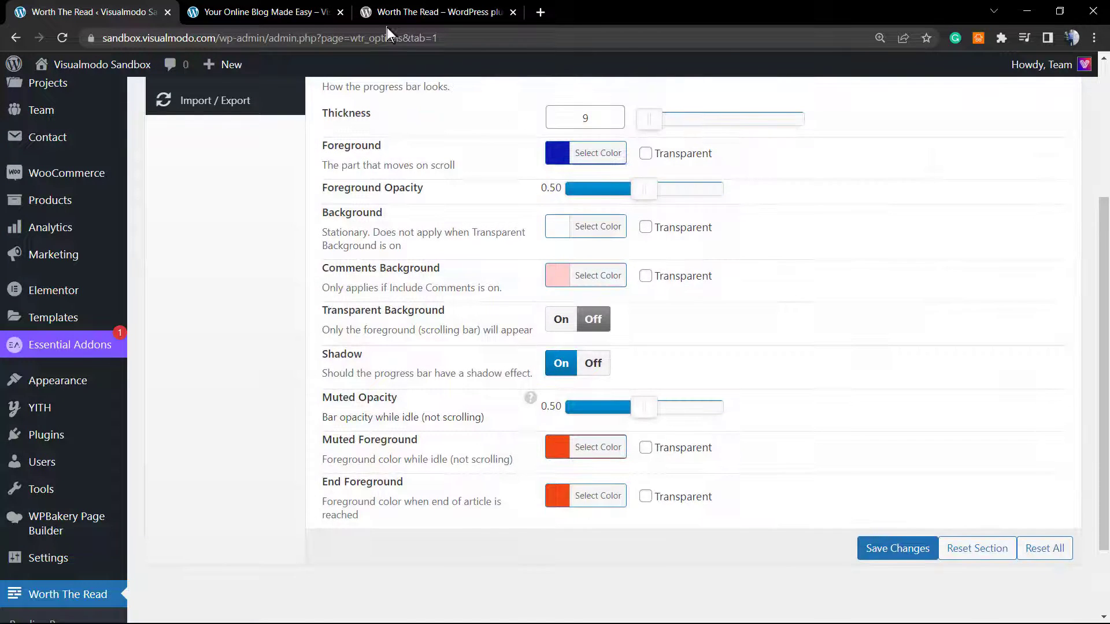
- Reload the blog post to preview the blue progress bar, then return to the Worth The Read settings
left_click(289, 13)
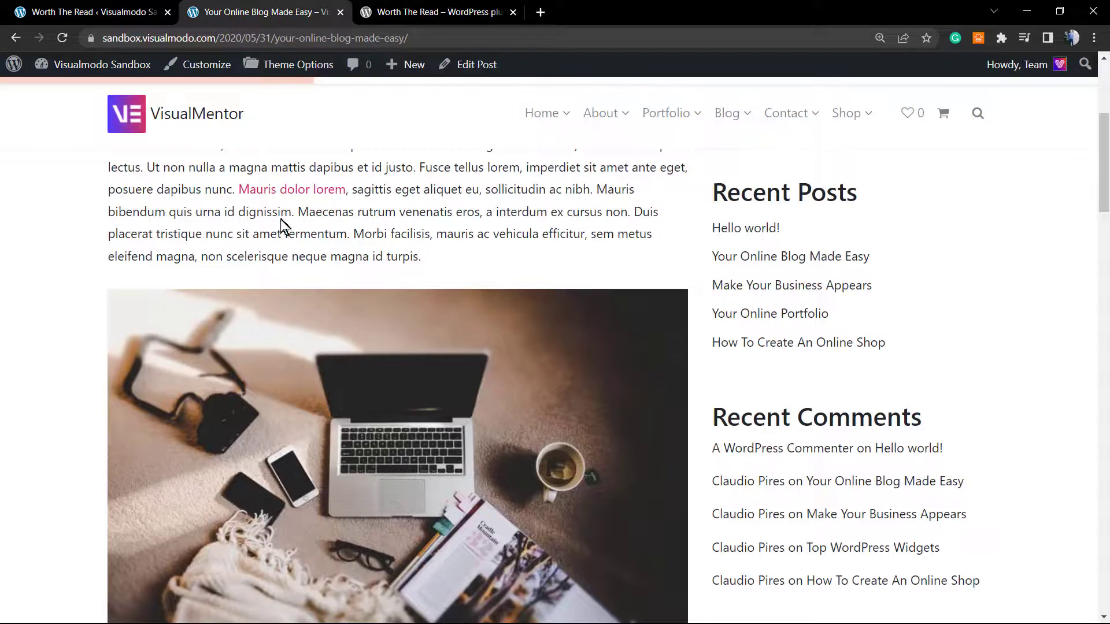
key("F5")
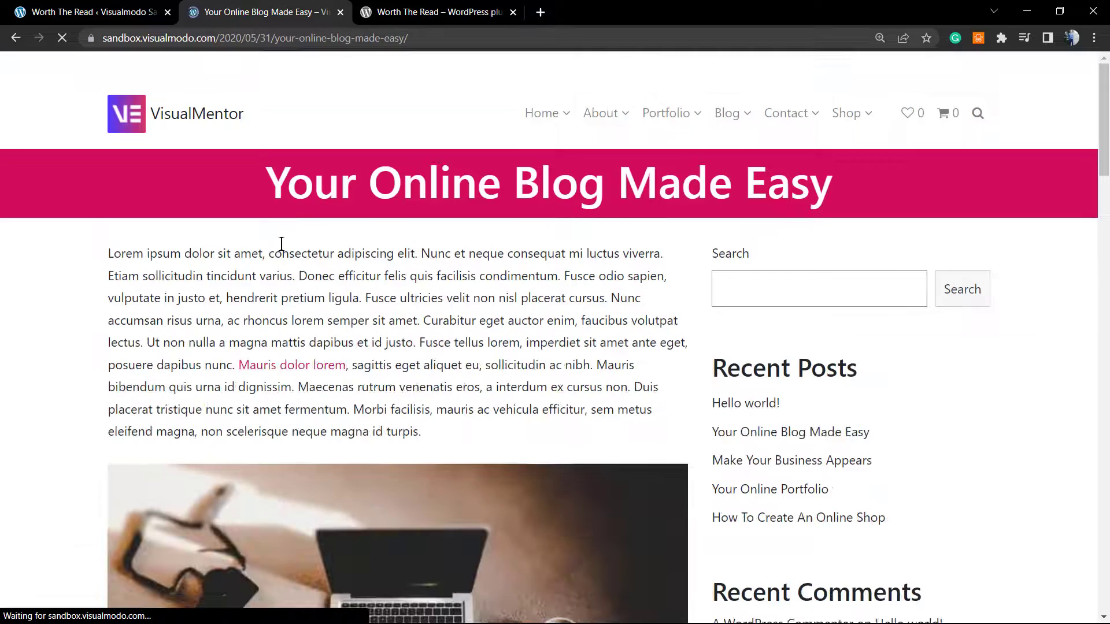
scroll(282, 244, "down", 5)
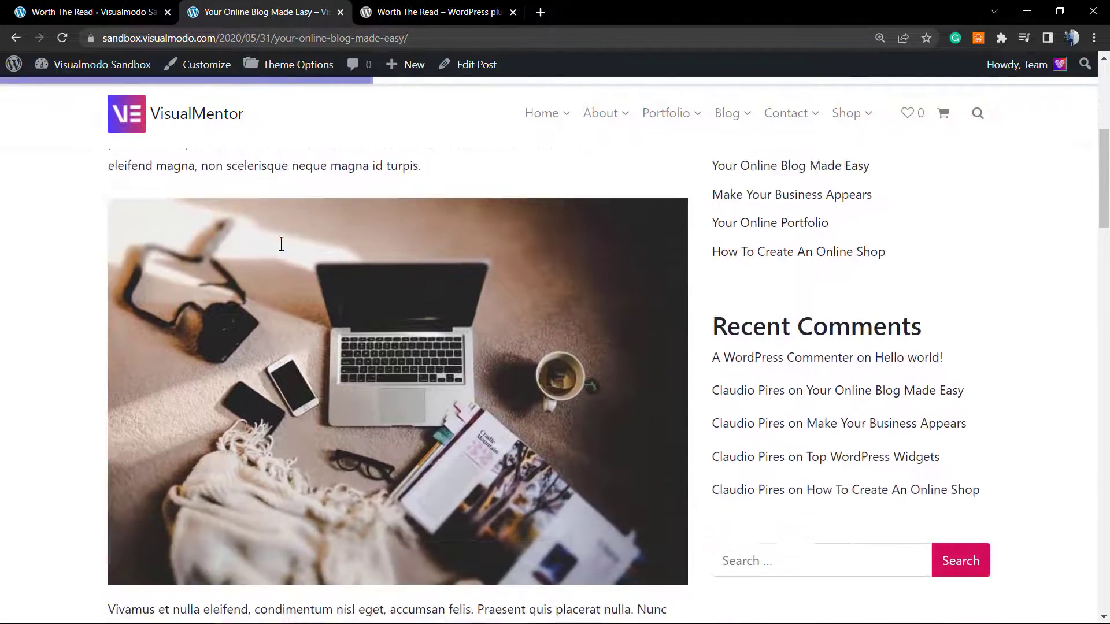
scroll(282, 244, "down", 15)
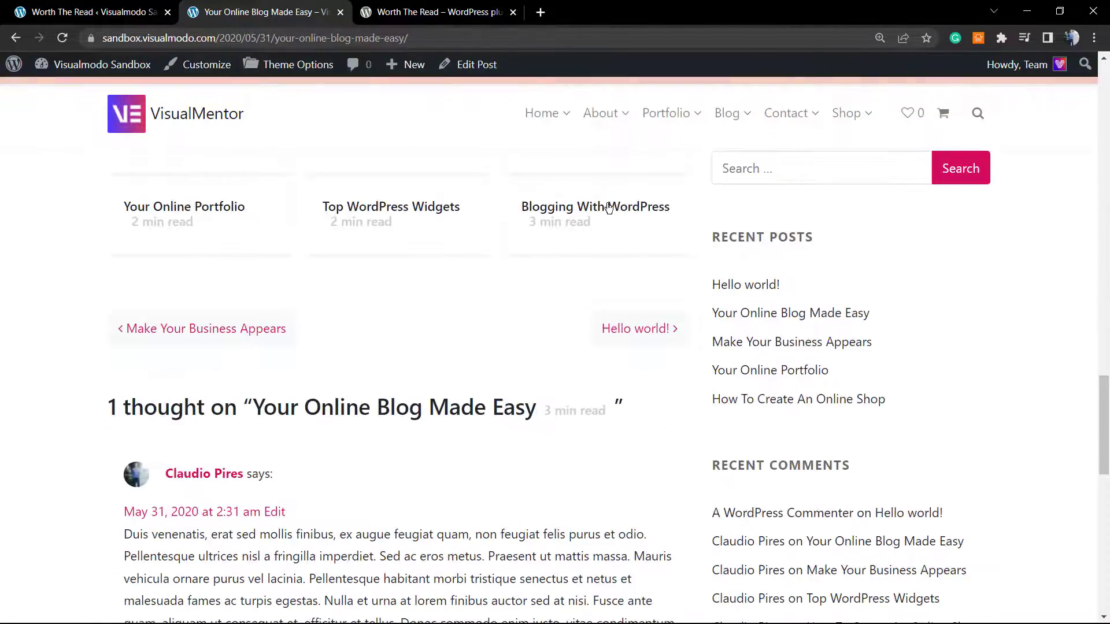
scroll(608, 208, "up", 15)
scroll(608, 208, "down", 8)
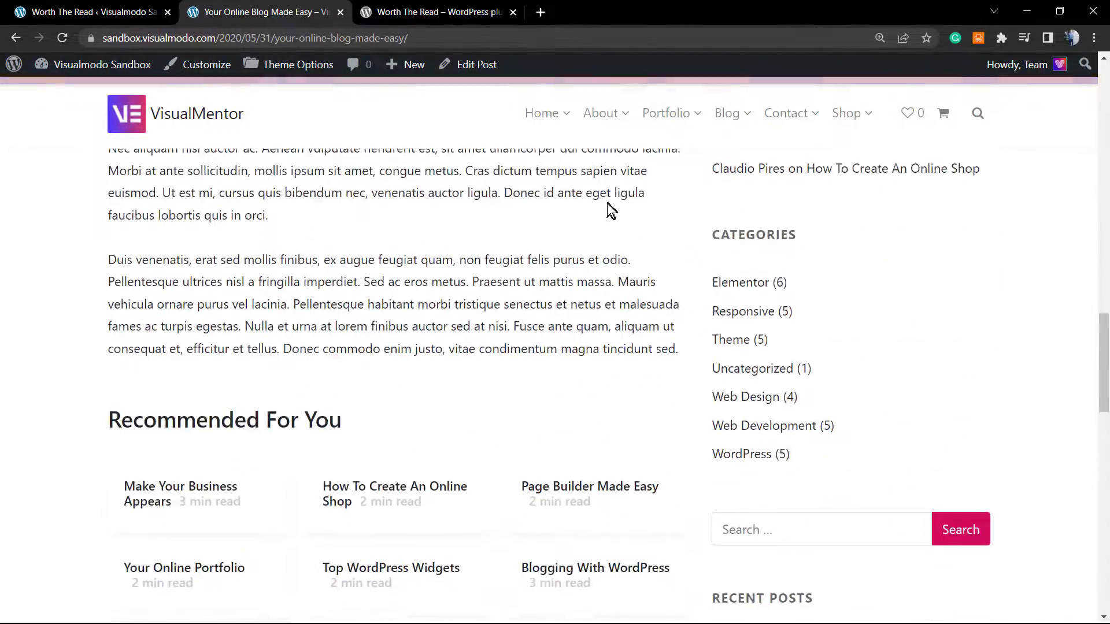
scroll(607, 206, "down", 3)
scroll(607, 208, "up", 7)
scroll(607, 208, "down", 5)
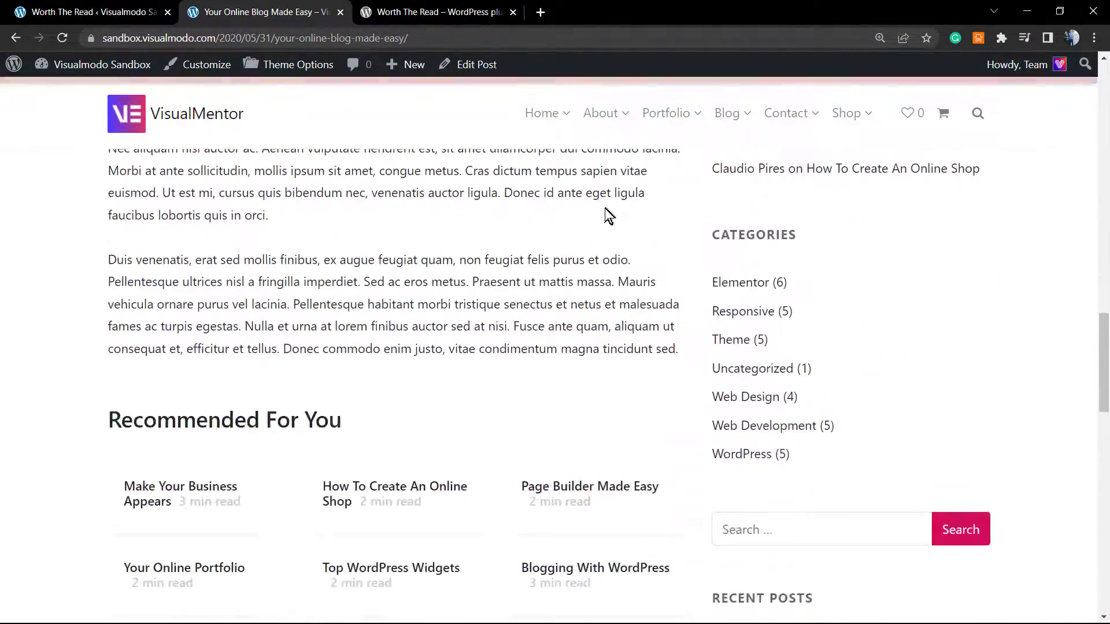
scroll(584, 234, "up", 7)
scroll(584, 232, "down", 11)
scroll(584, 228, "up", 15)
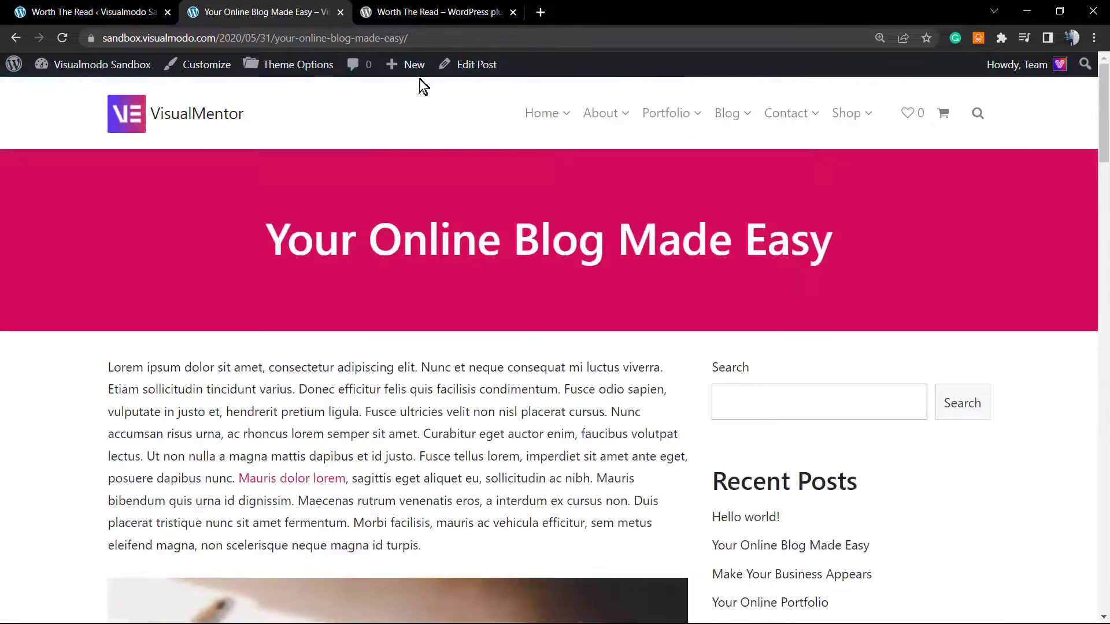
left_click(120, 7)
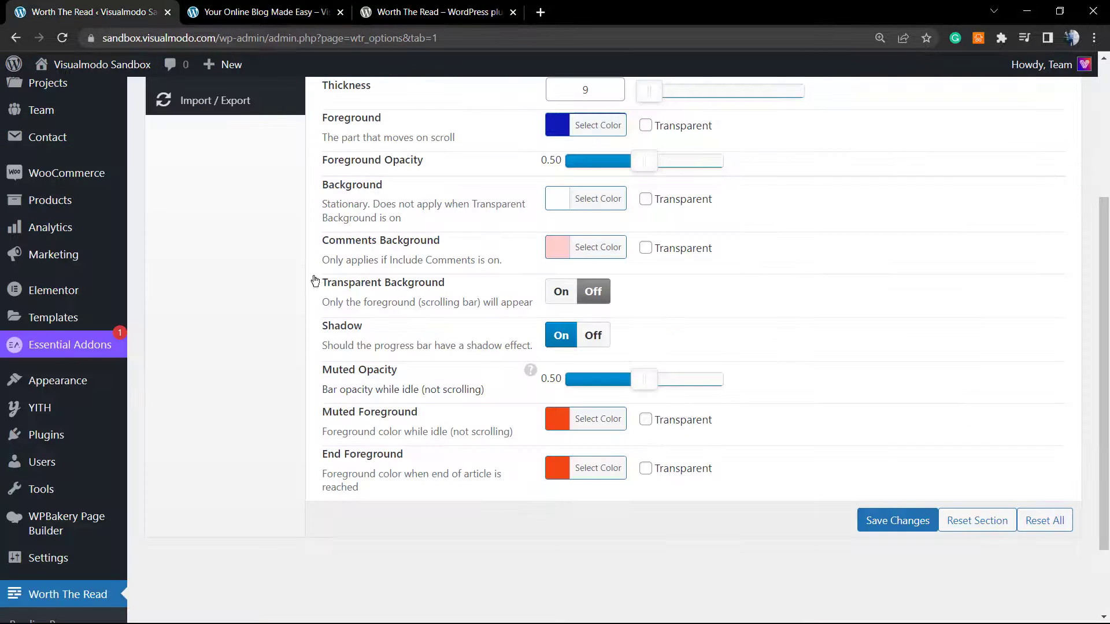
scroll(349, 403, "up", 3)
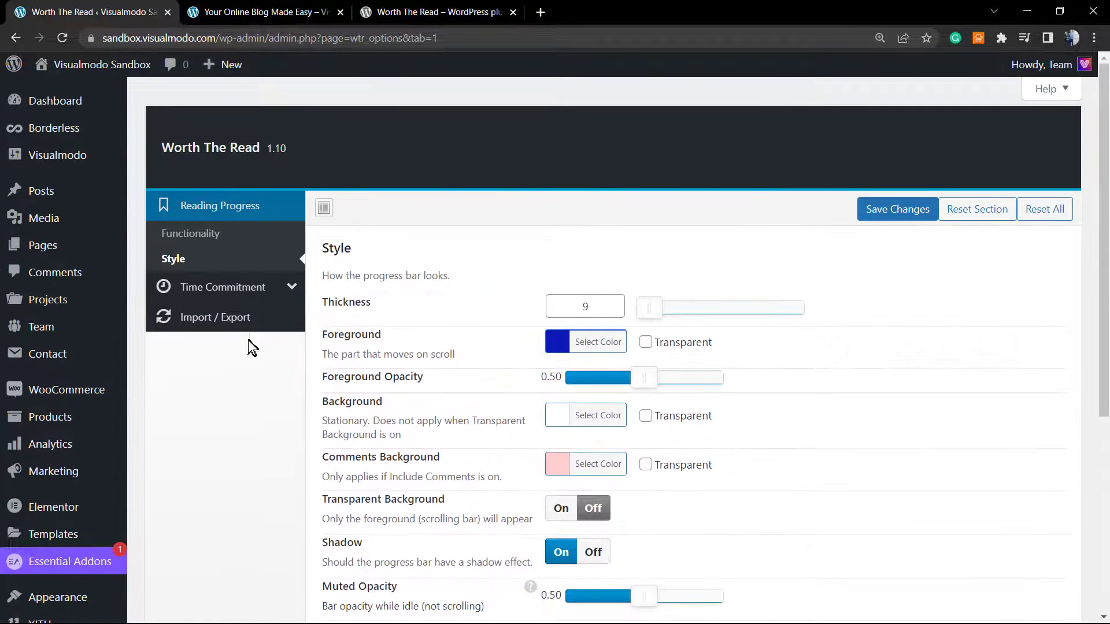
- Review the Time Commitment options (Posts, After Title, 200 wpm, '# min read') and save them
left_click(221, 297)
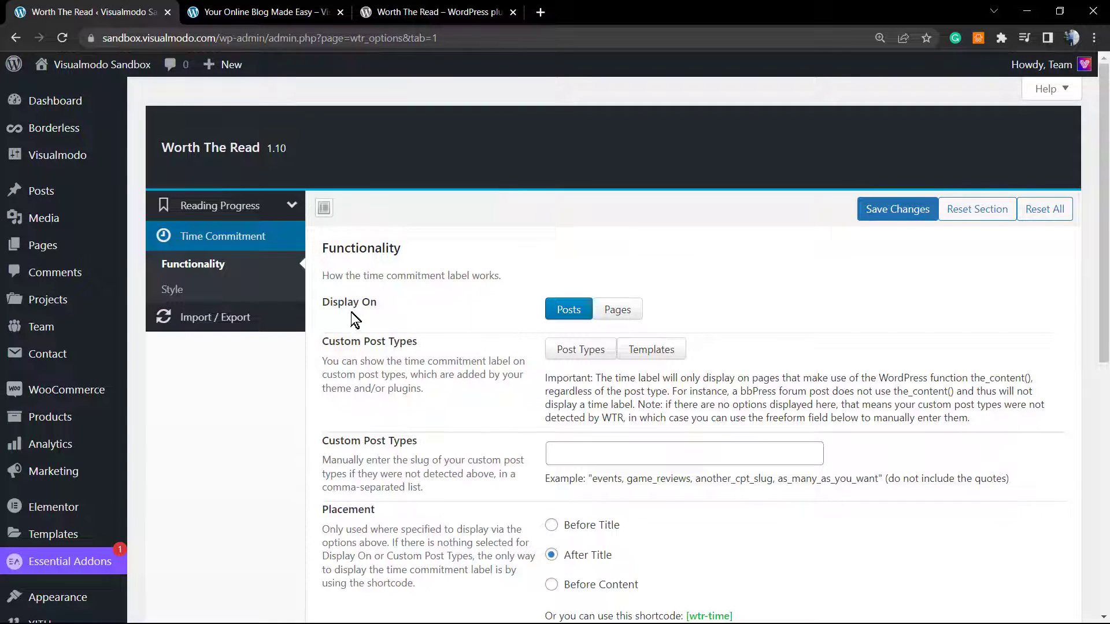
scroll(352, 312, "down", 4)
scroll(351, 312, "up", 4)
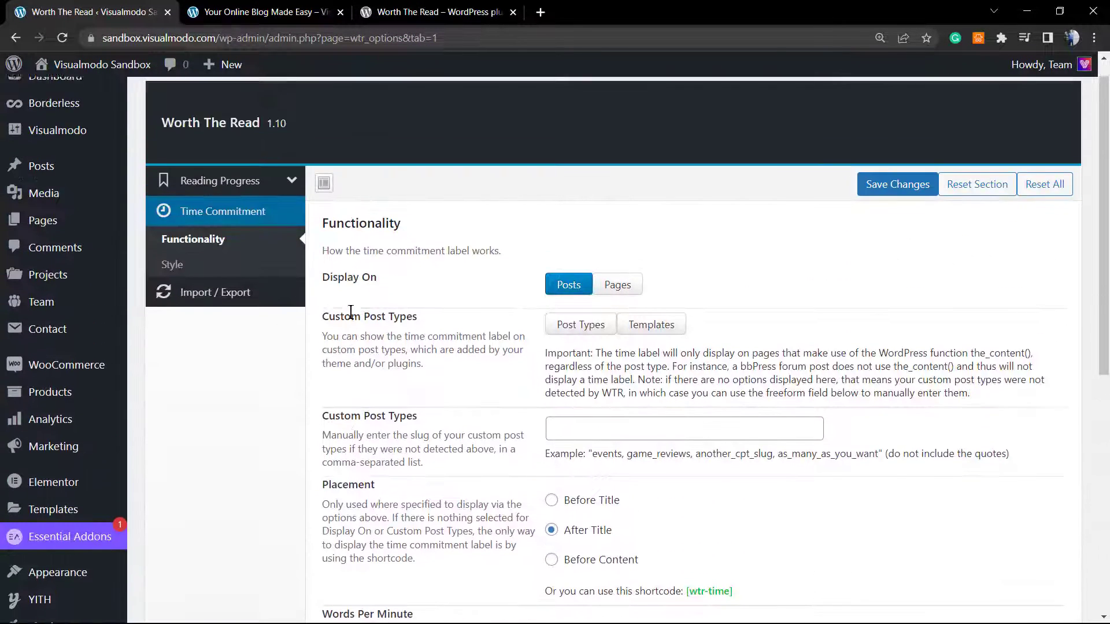
scroll(351, 312, "up", 1)
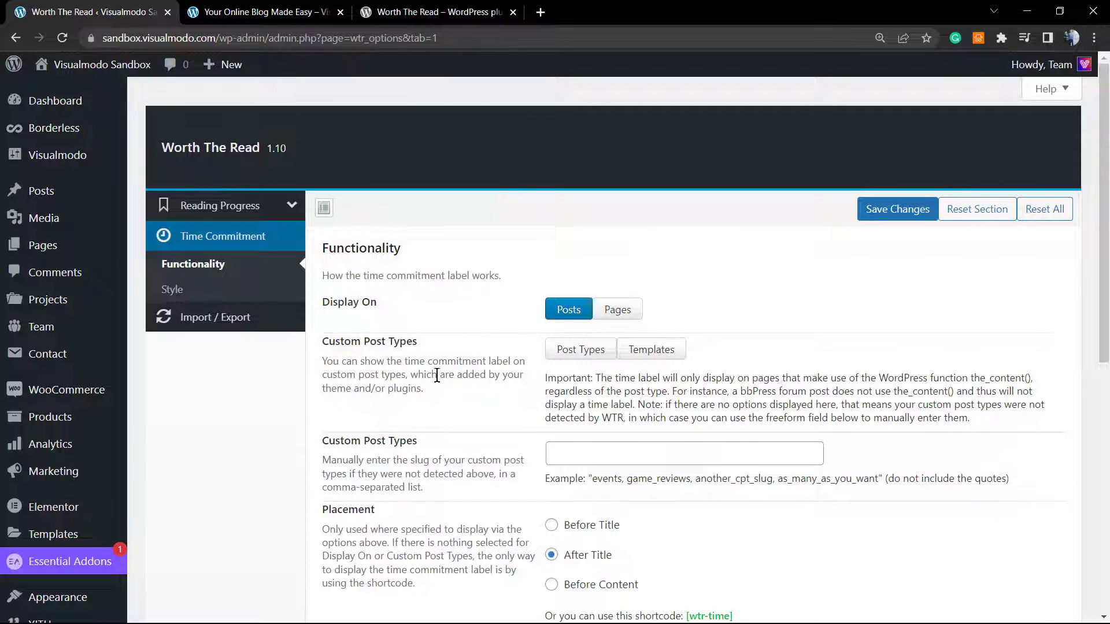
scroll(435, 376, "down", 1)
scroll(446, 320, "down", 2)
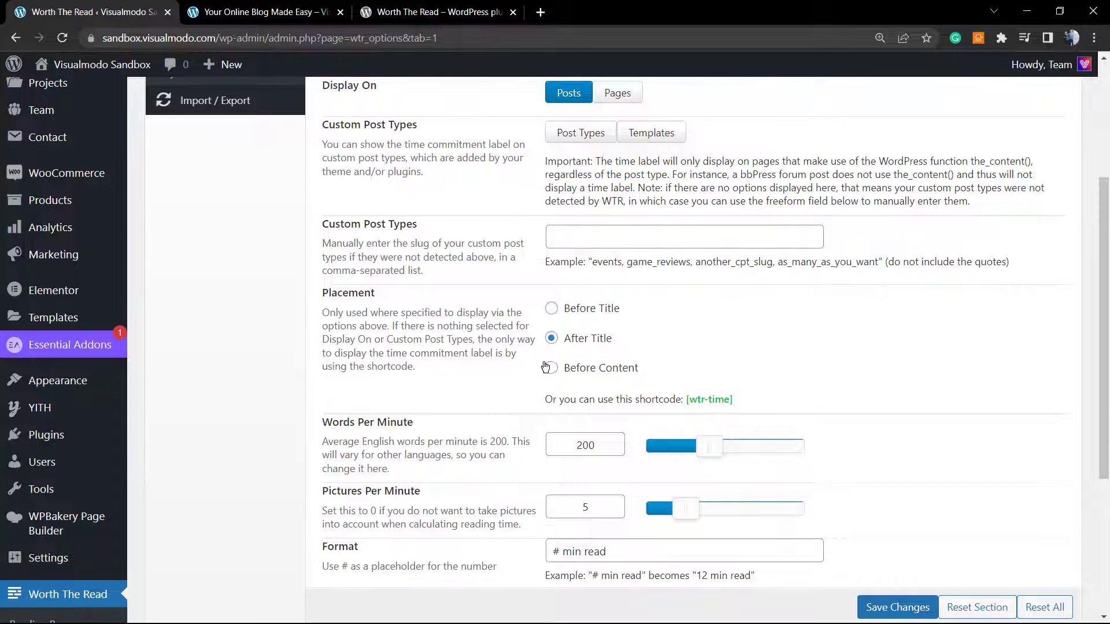
scroll(546, 364, "up", 4)
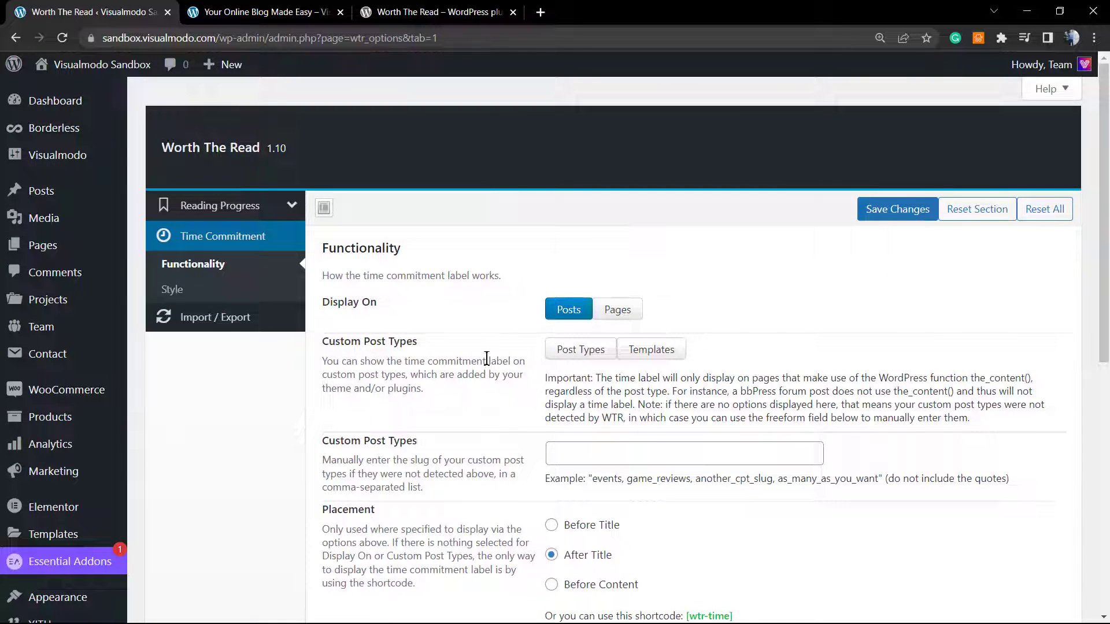
scroll(485, 361, "down", 2)
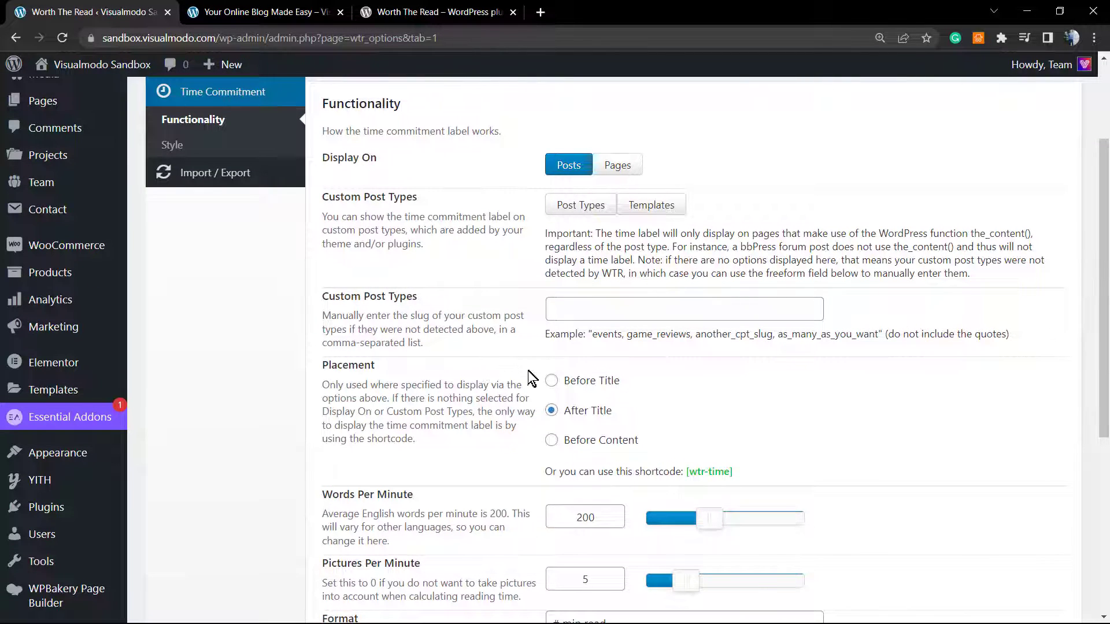
scroll(525, 367, "up", 2)
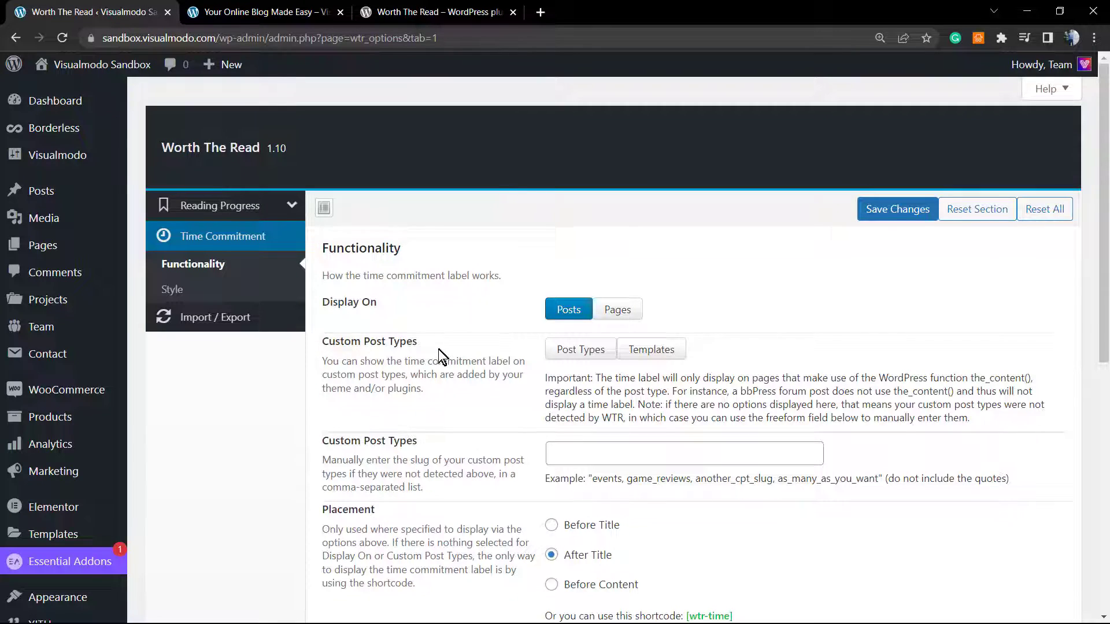
scroll(443, 356, "down", 6)
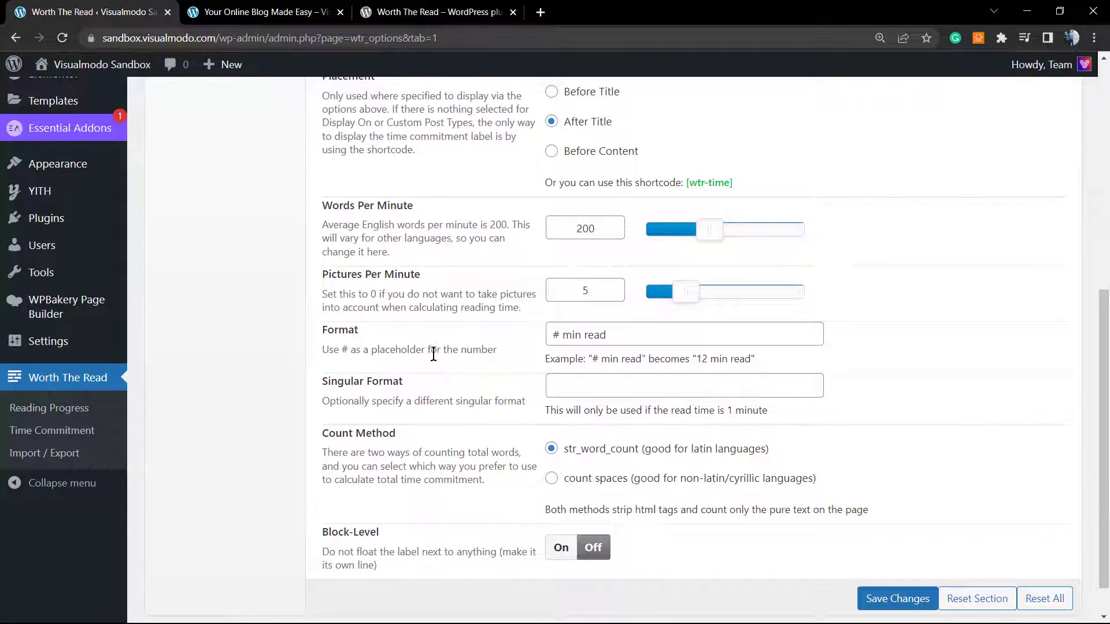
scroll(437, 359, "down", 1)
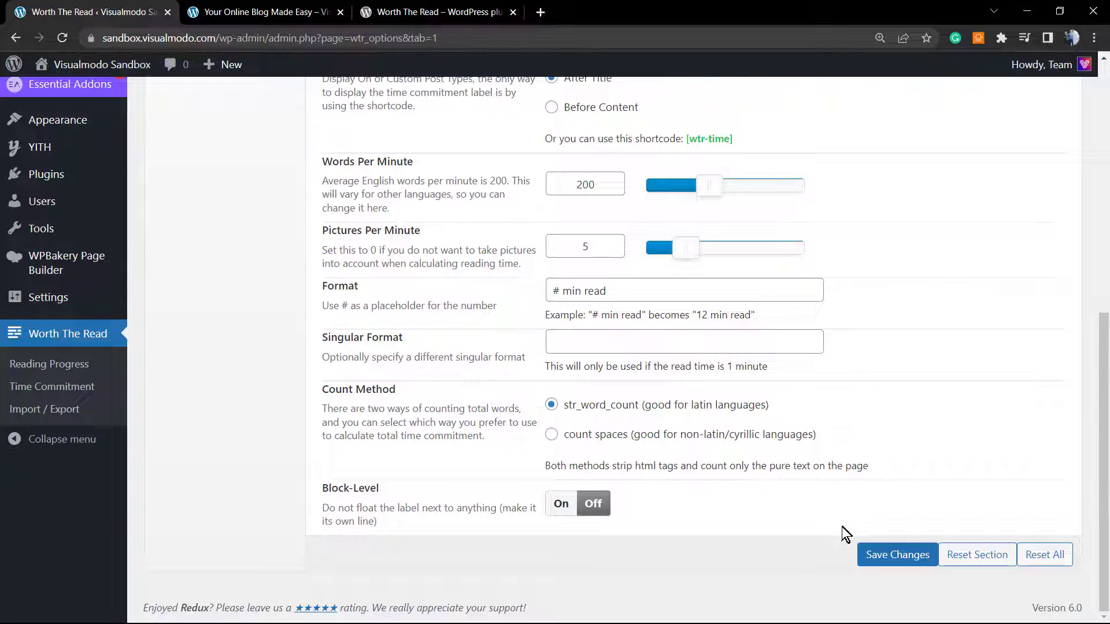
left_click(893, 555)
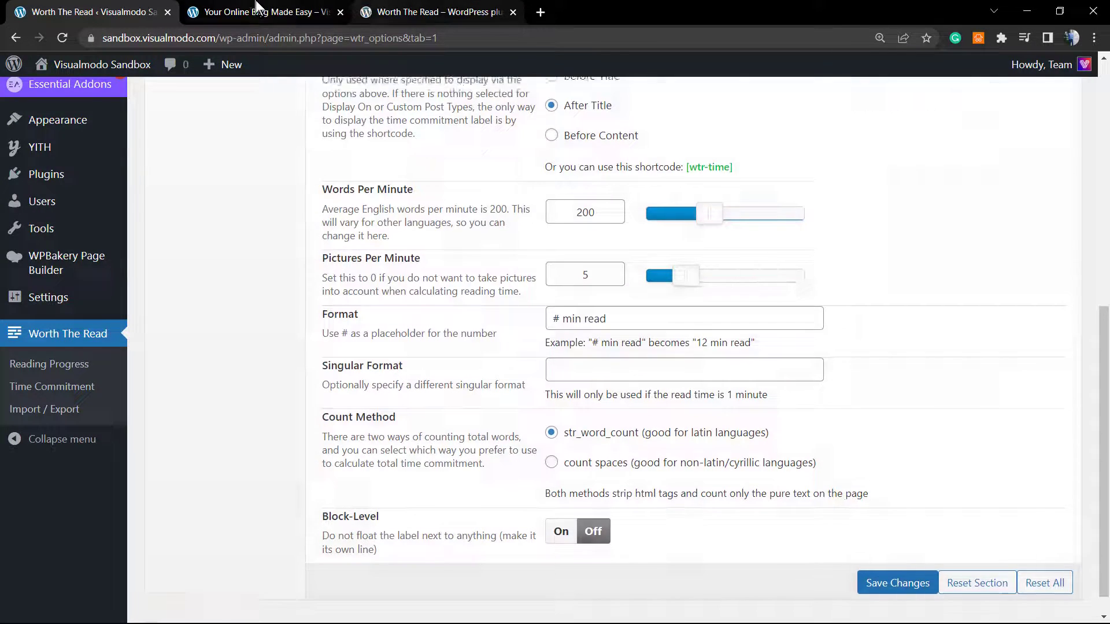
- Reload the blog post, confirm the '3 min read' label appears, and return to the settings
left_click(263, 12)
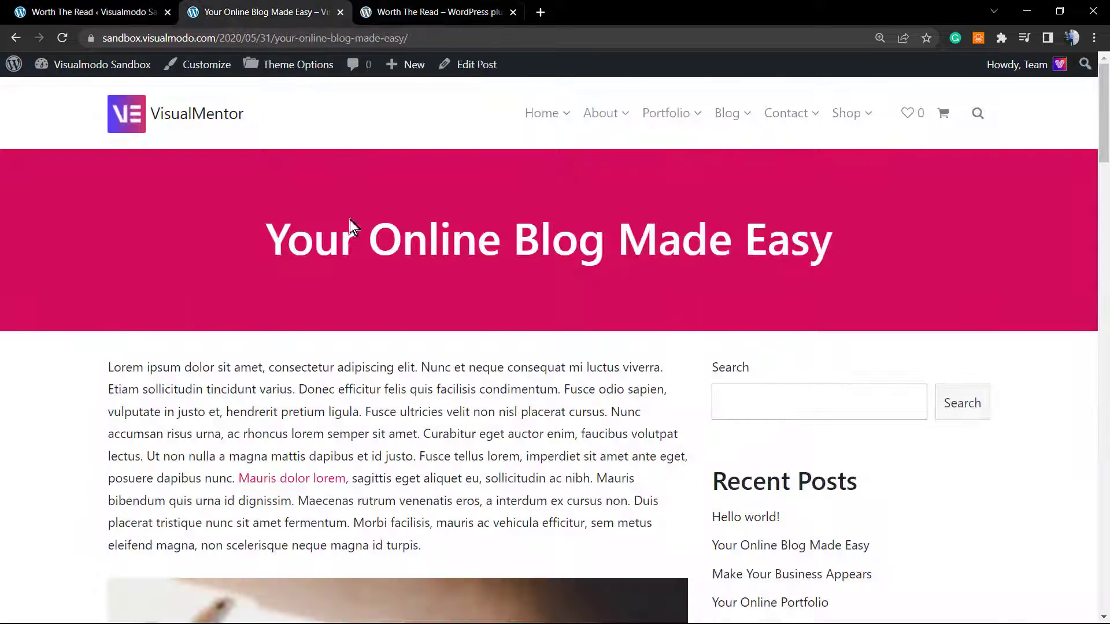
key("F5")
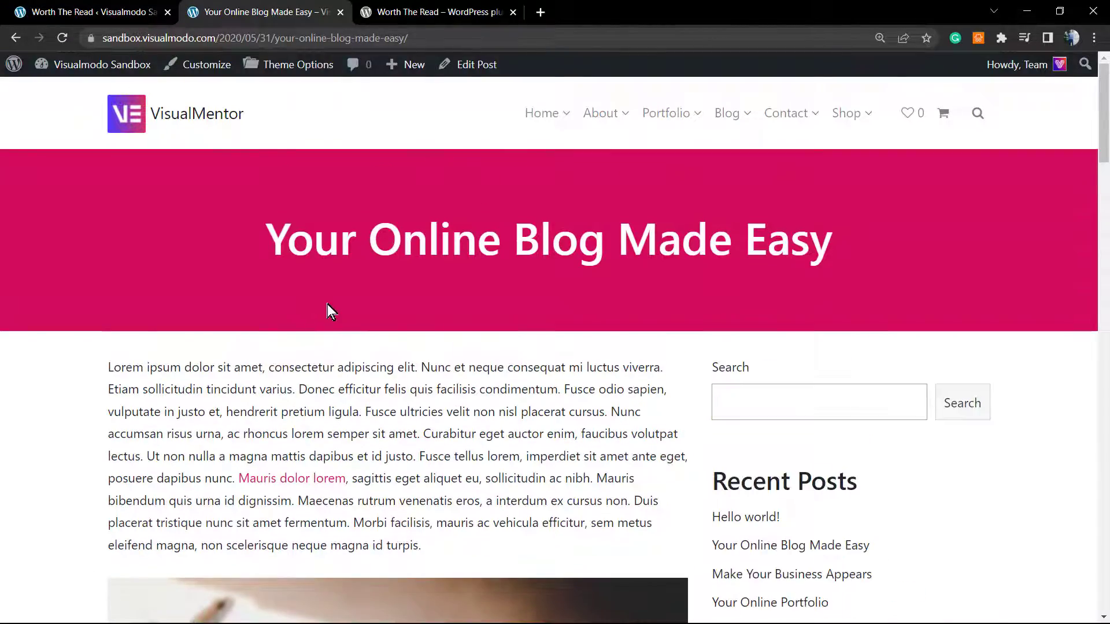
scroll(327, 304, "down", 20)
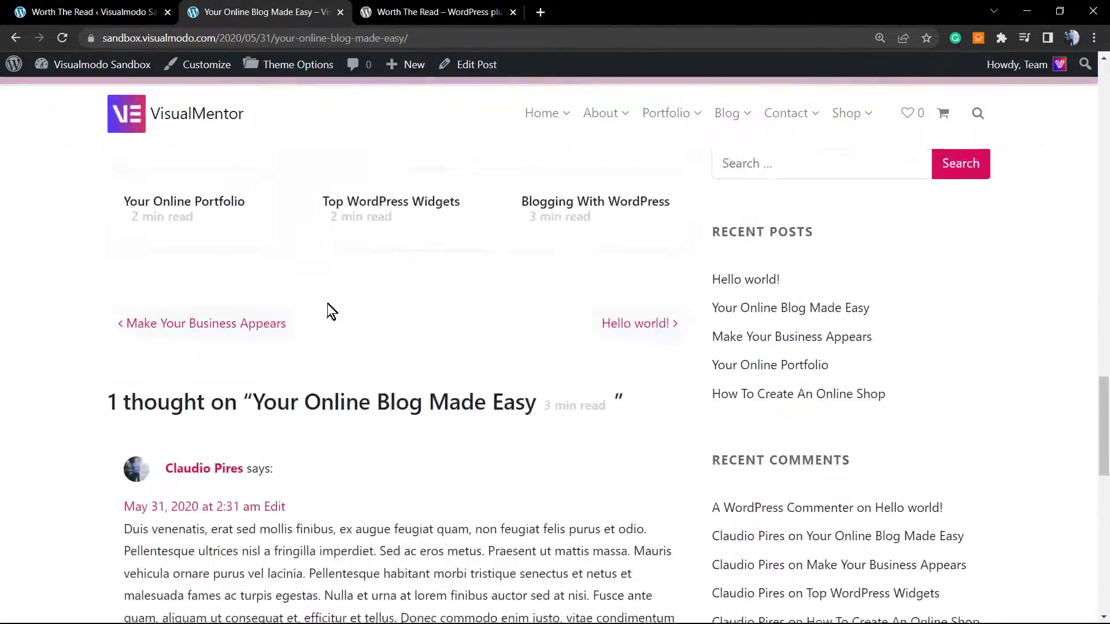
scroll(327, 303, "up", 6)
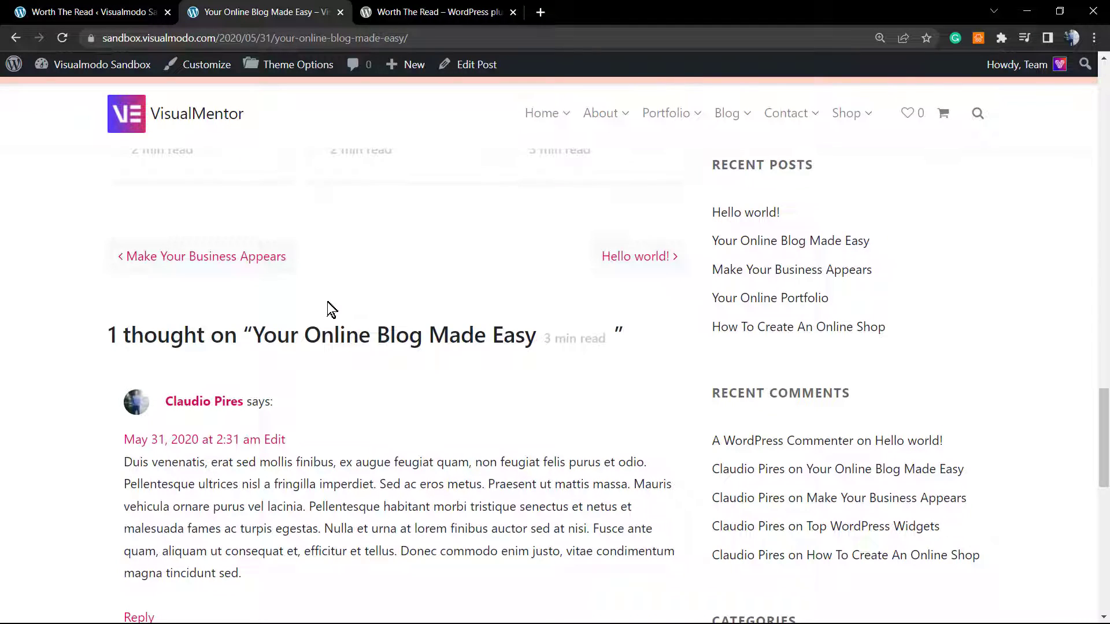
left_click_drag(624, 345, 542, 338)
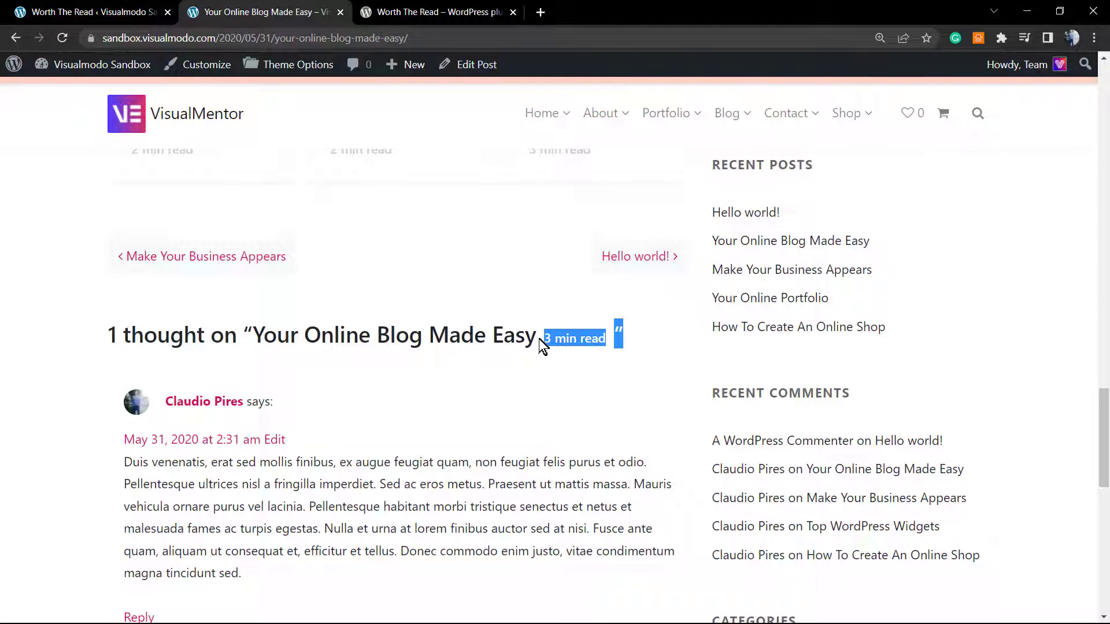
left_click(624, 346)
left_click(577, 341)
scroll(578, 346, "up", 3)
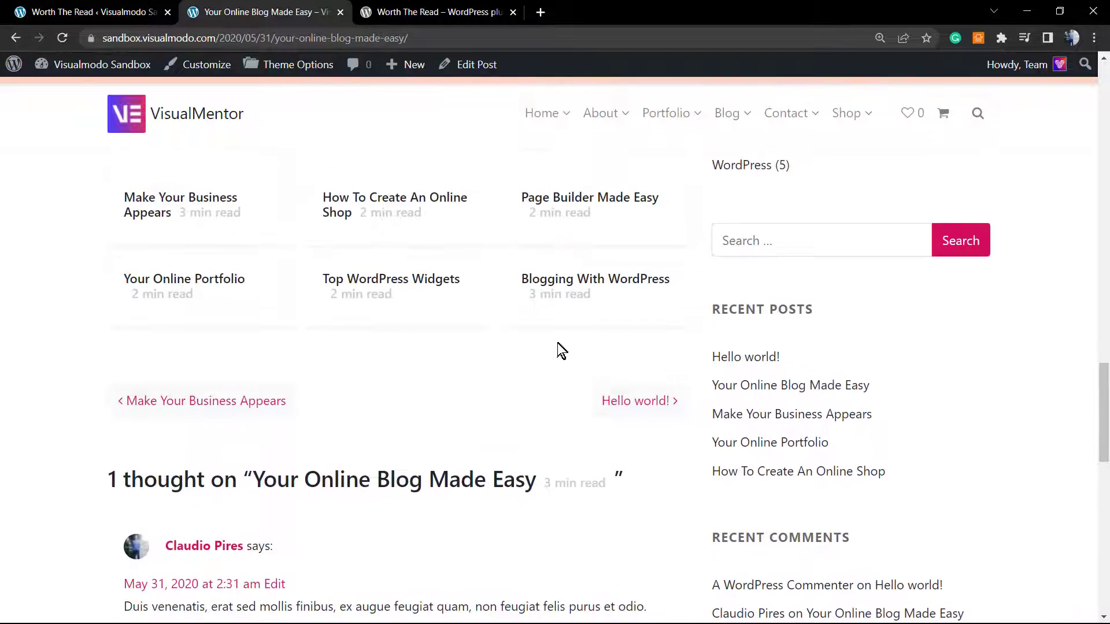
scroll(554, 343, "up", 20)
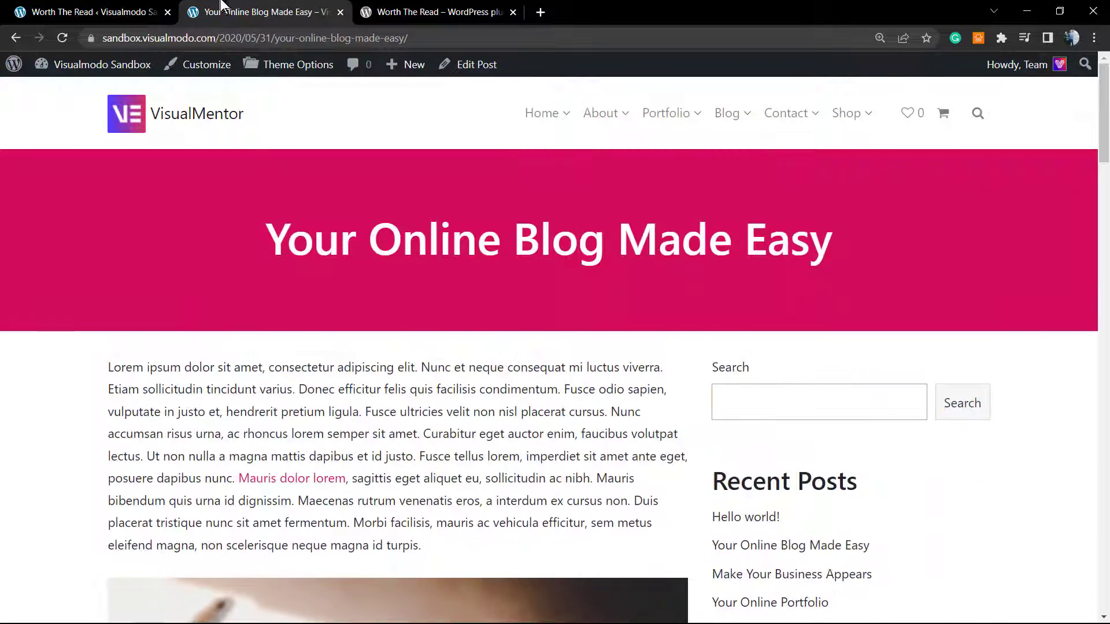
left_click(144, 11)
scroll(381, 368, "up", 5)
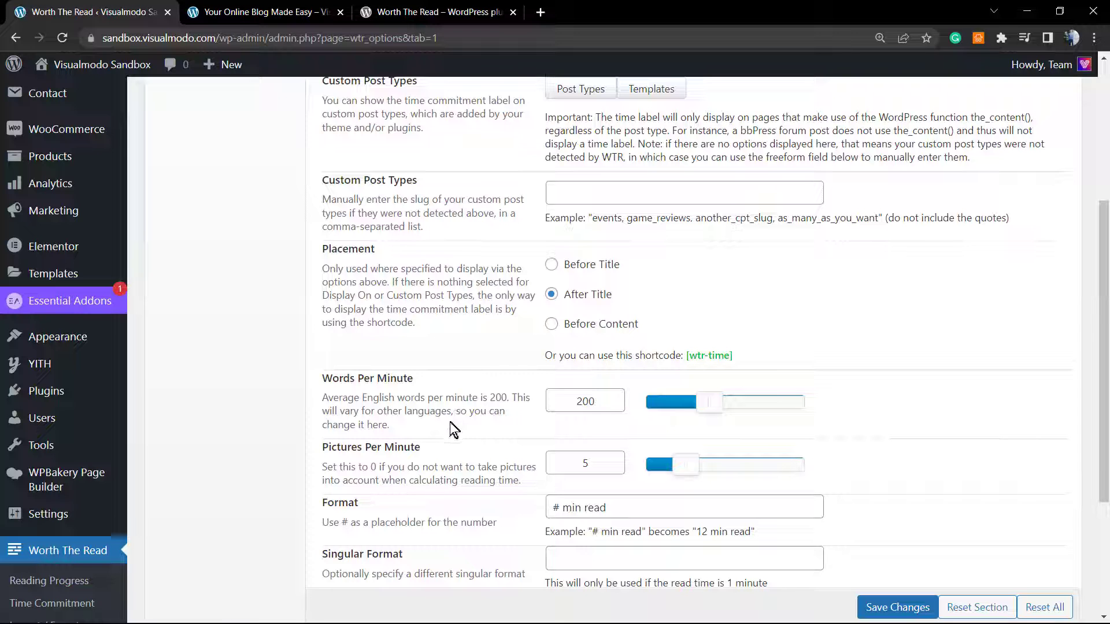
- Browse the Time Commitment Style, Import / Export and Reading Progress sections
scroll(454, 428, "down", 4)
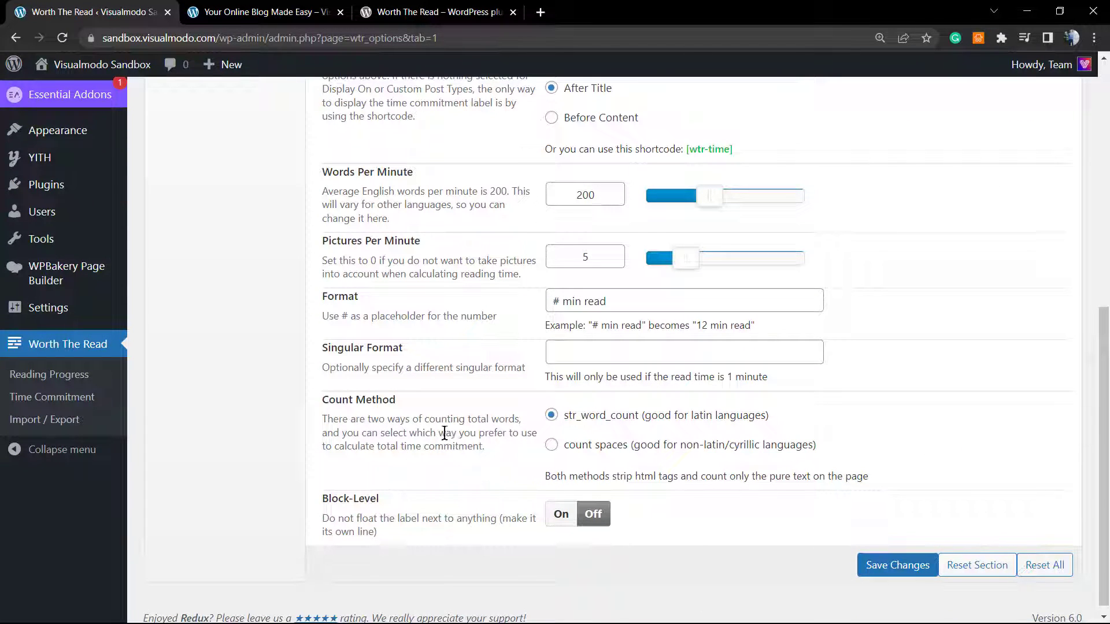
scroll(437, 419, "up", 5)
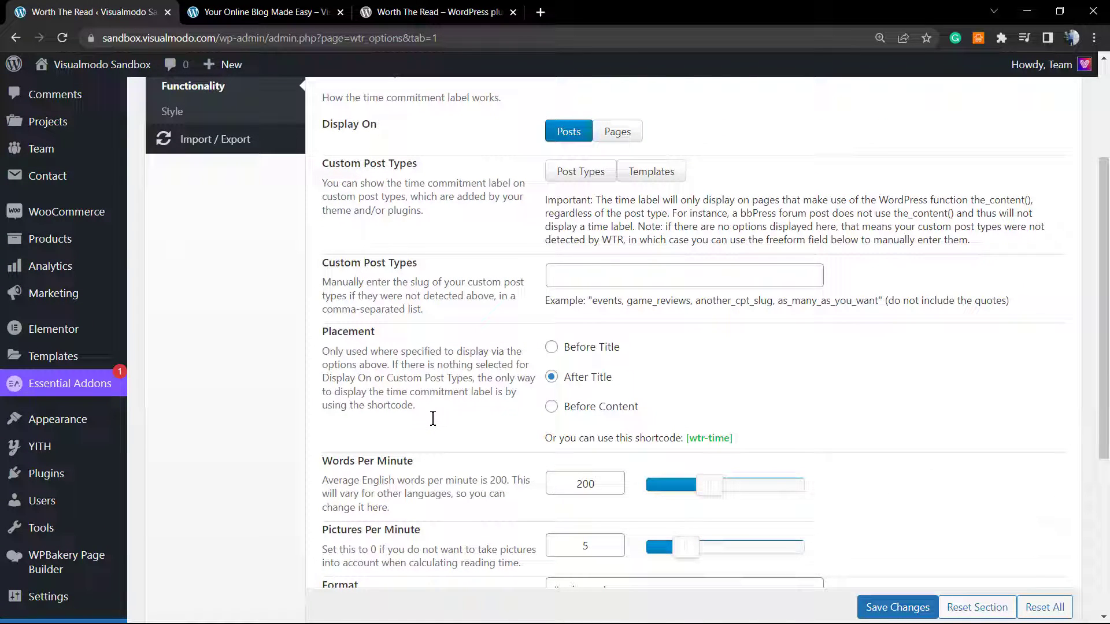
scroll(428, 418, "up", 3)
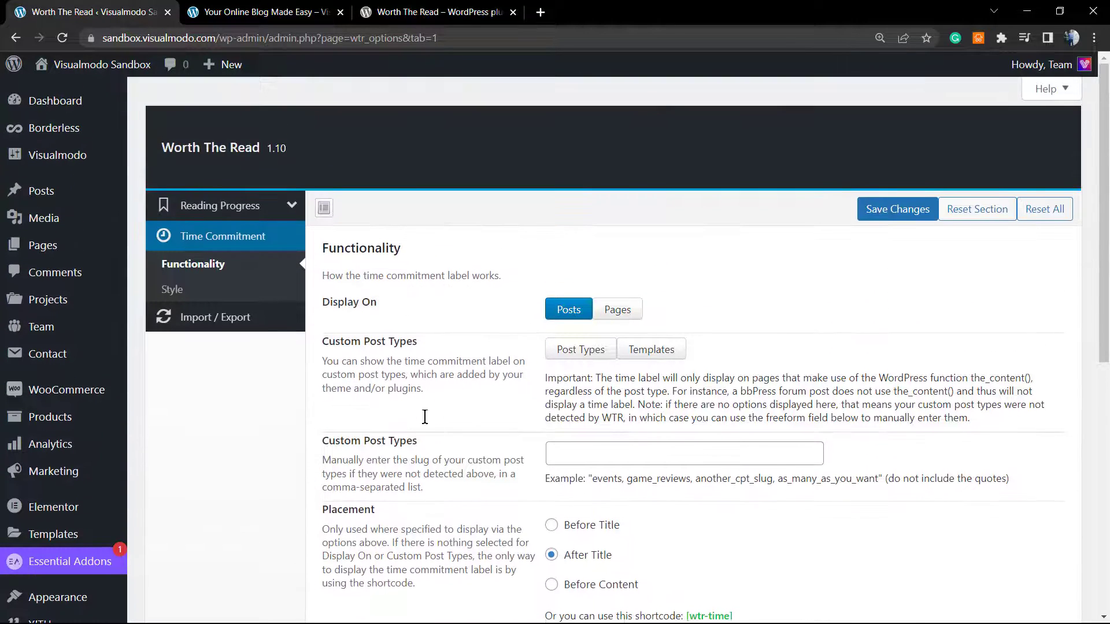
left_click(172, 290)
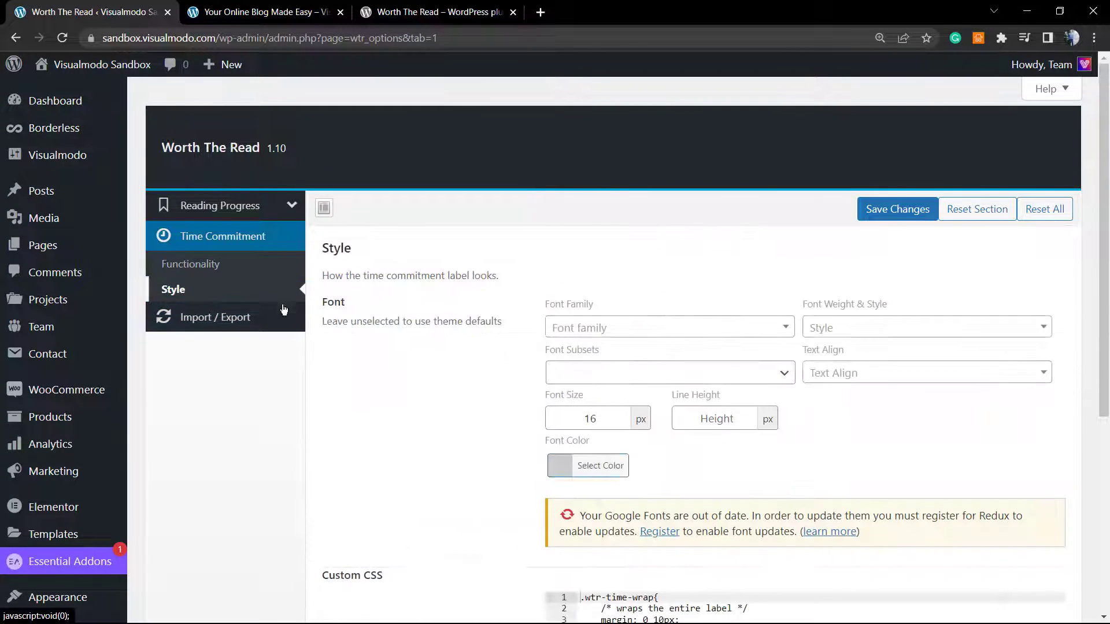
scroll(404, 370, "down", 3)
scroll(402, 372, "up", 3)
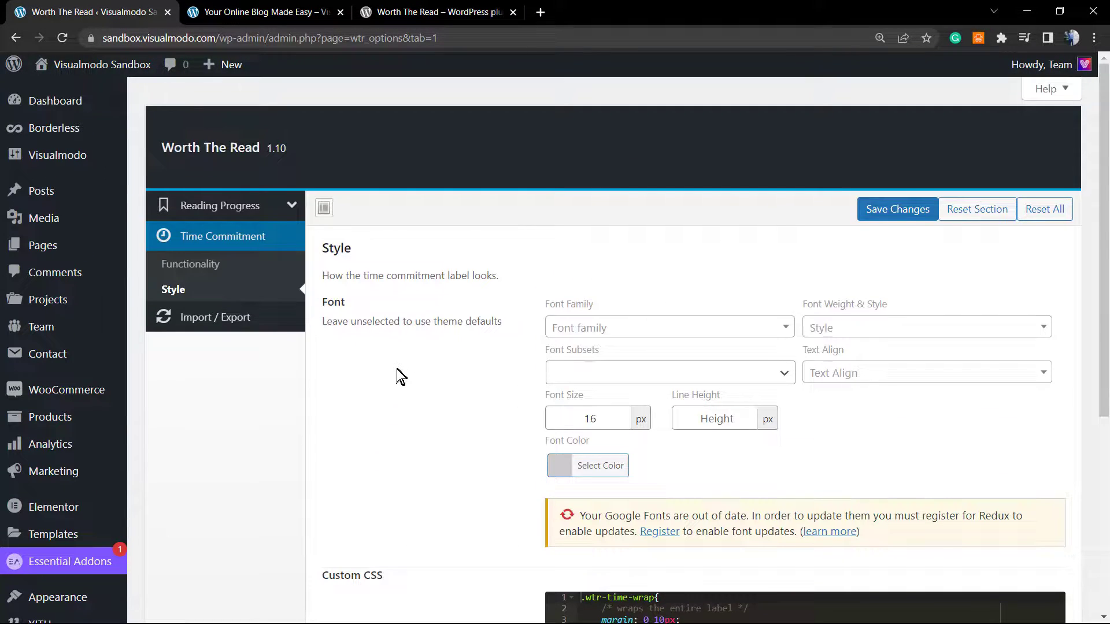
scroll(379, 354, "down", 3)
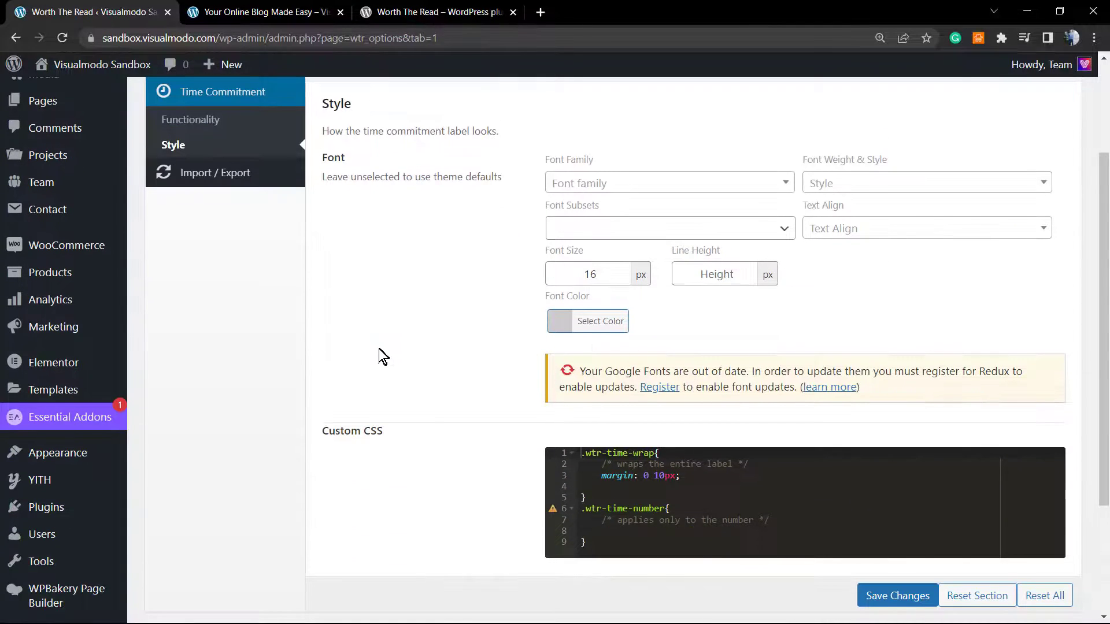
scroll(376, 345, "up", 3)
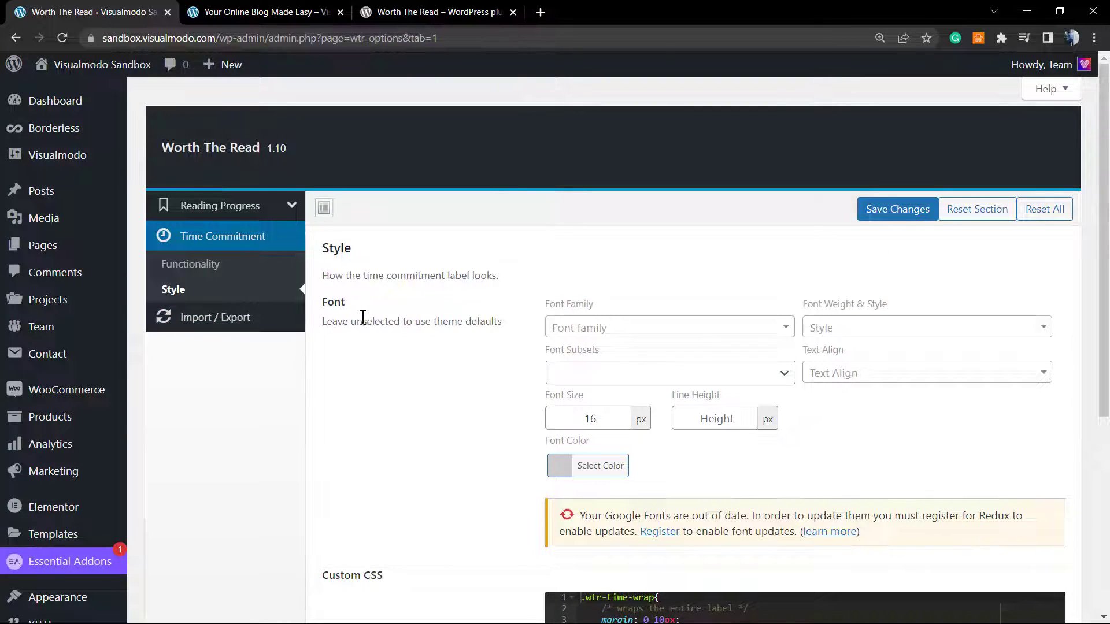
left_click(231, 316)
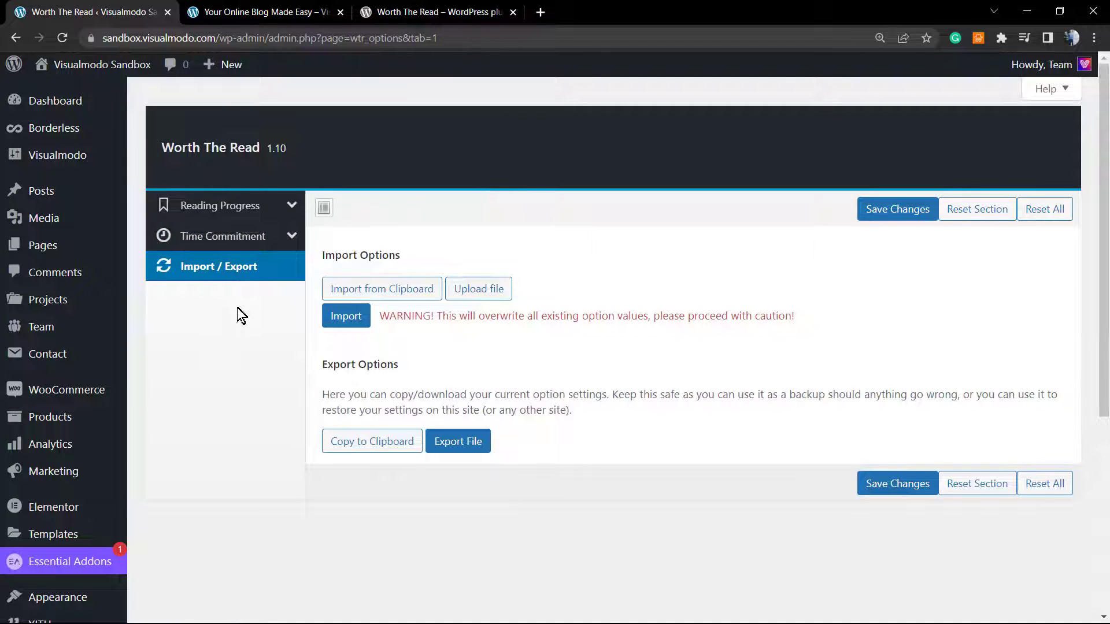
left_click(220, 206)
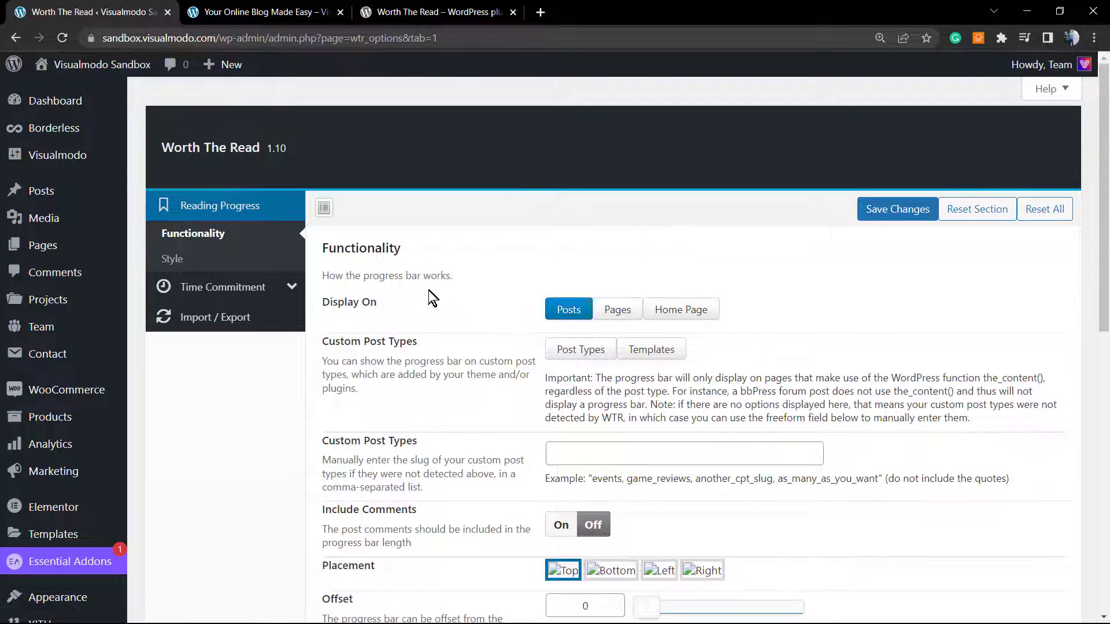
left_click(266, 14)
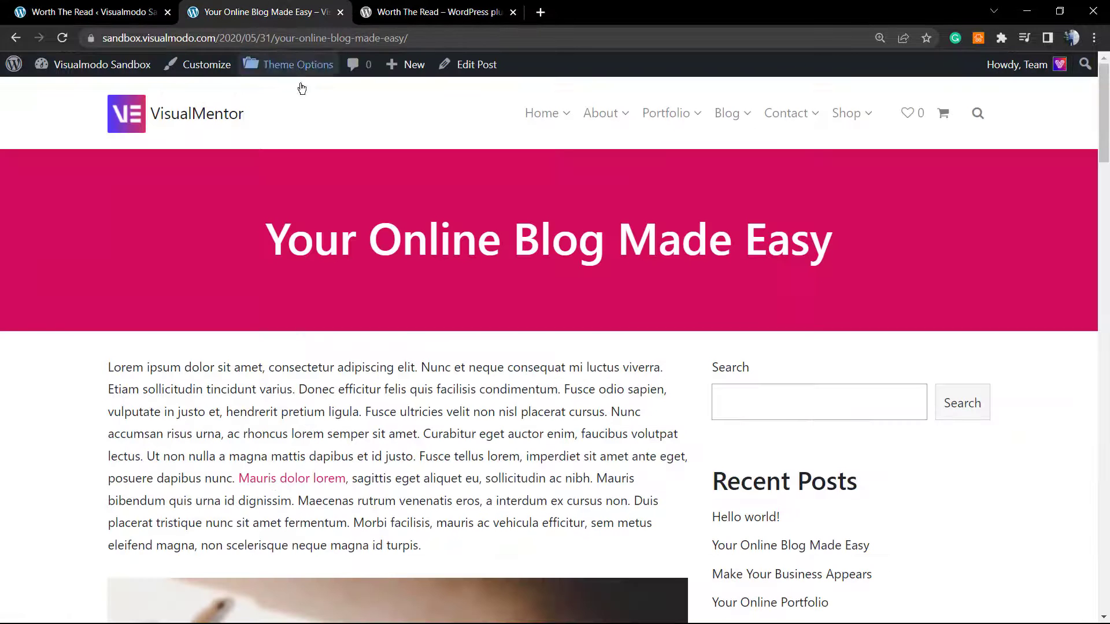